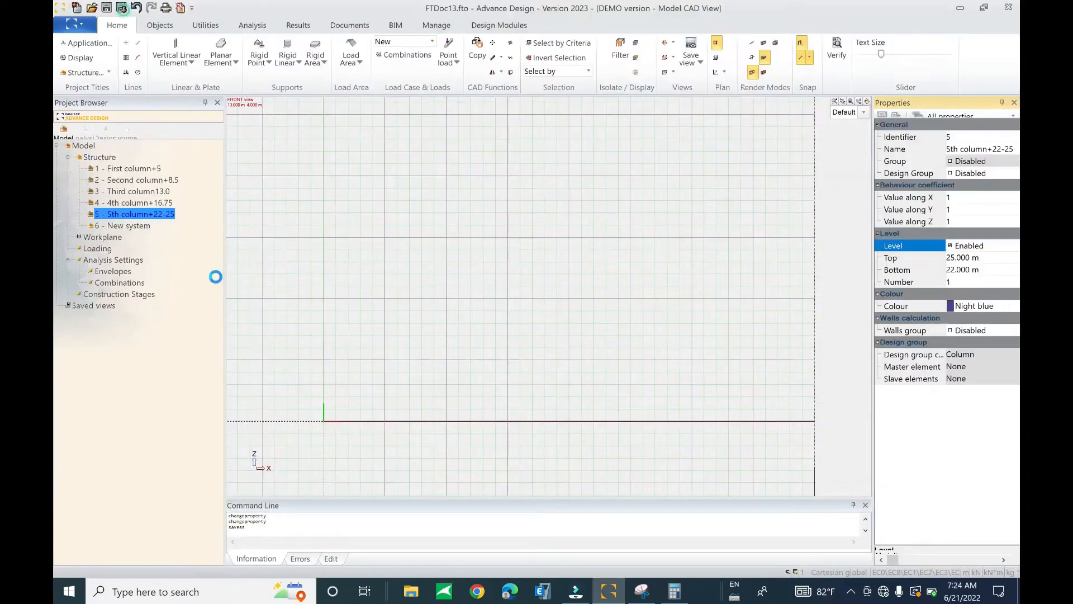
Start saving the model and browse to the GAD folder inside My sharing tutorial on Local Disk (D:)
{"action": "key", "text": "ctrl+s"}
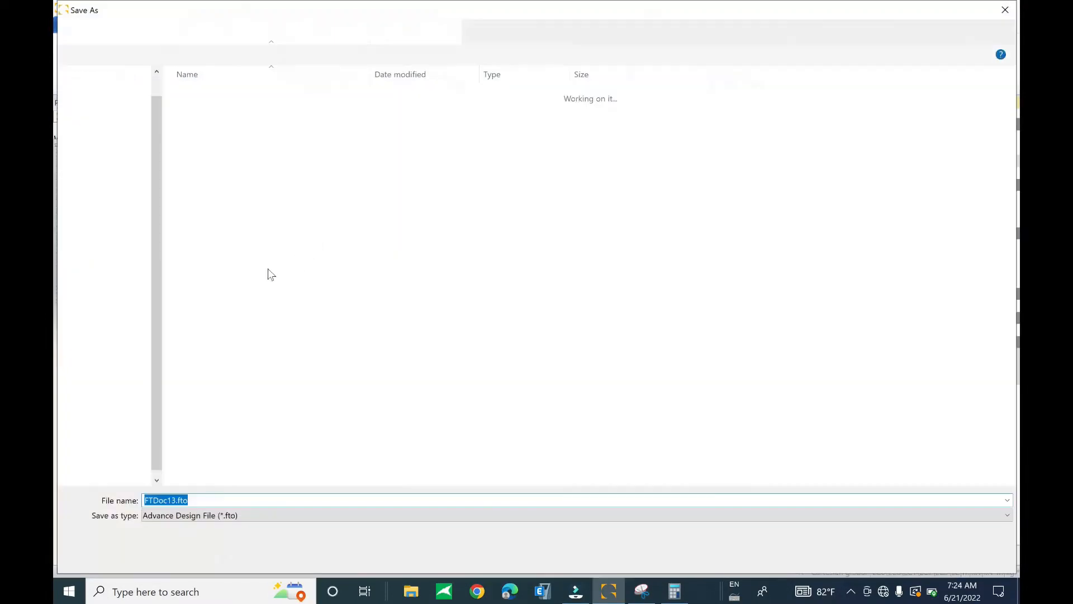
{"action": "left_click", "coordinate": [113, 425]}
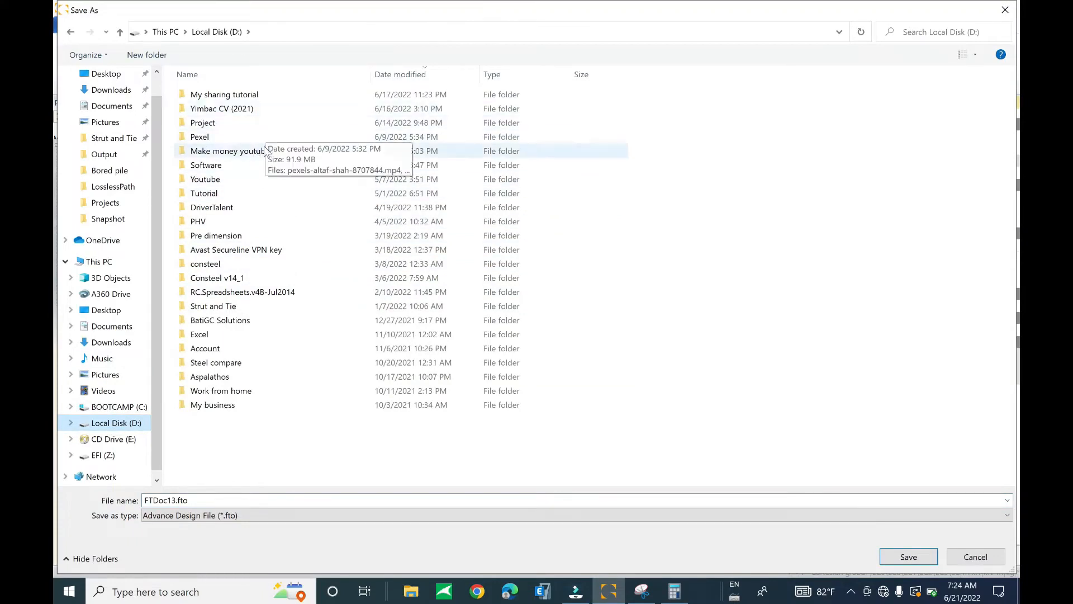
{"action": "left_click", "coordinate": [268, 96]}
{"action": "double_click", "coordinate": [268, 96]}
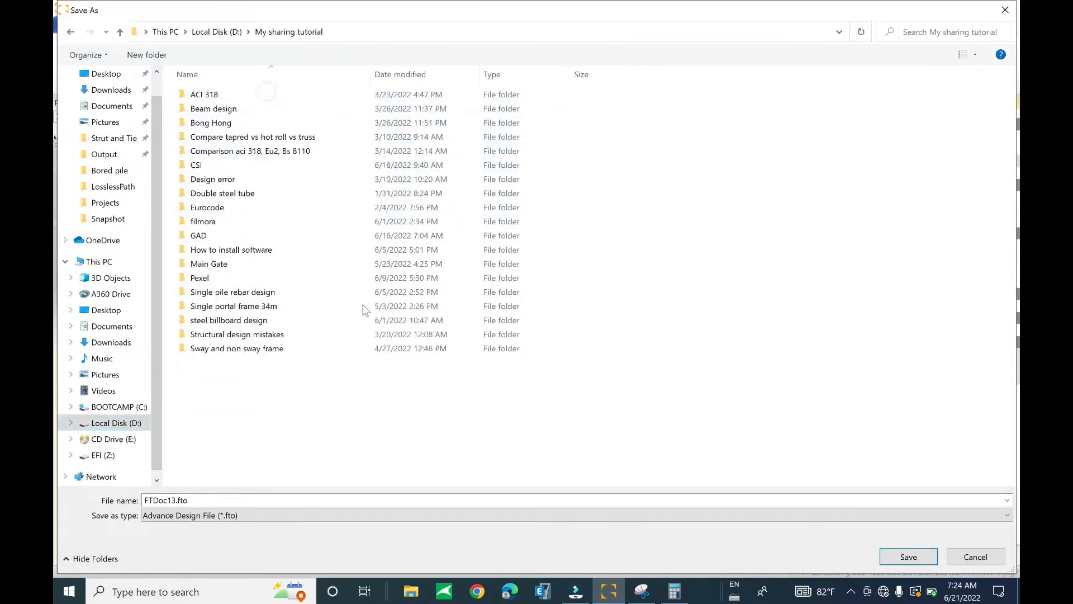
{"action": "left_click", "coordinate": [220, 235]}
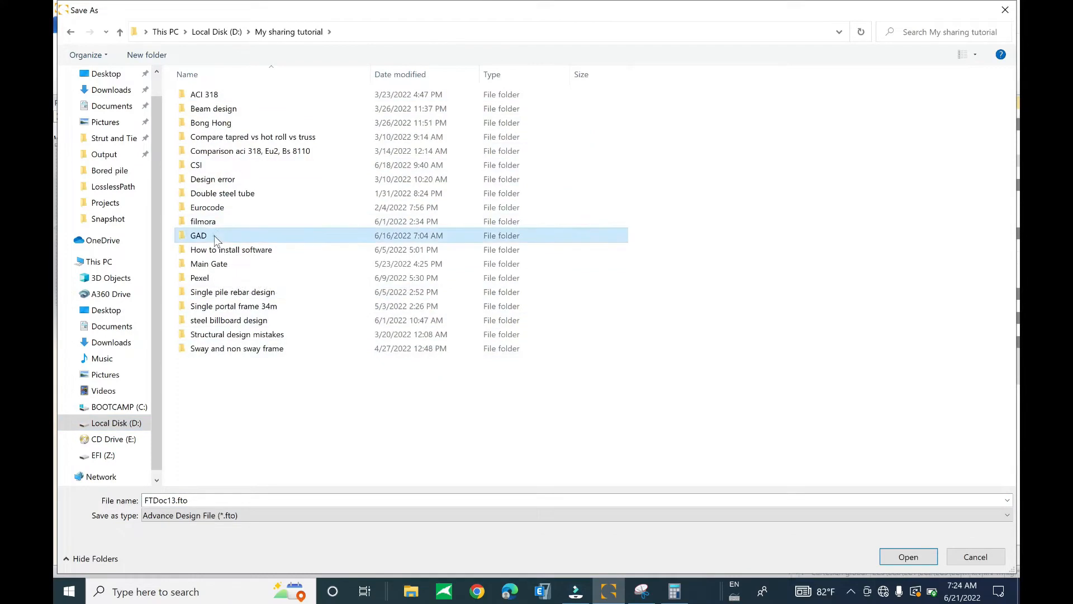
{"action": "double_click", "coordinate": [219, 234]}
Create a new folder called Level inside GAD and open it
{"action": "right_click", "coordinate": [558, 330]}
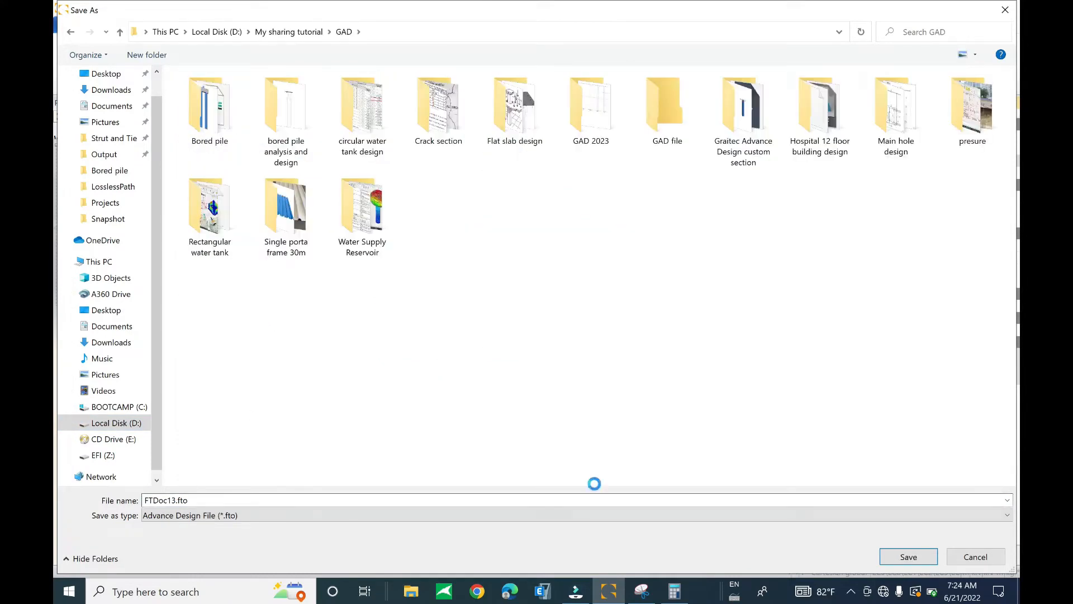
{"action": "mouse_move", "coordinate": [776, 491]}
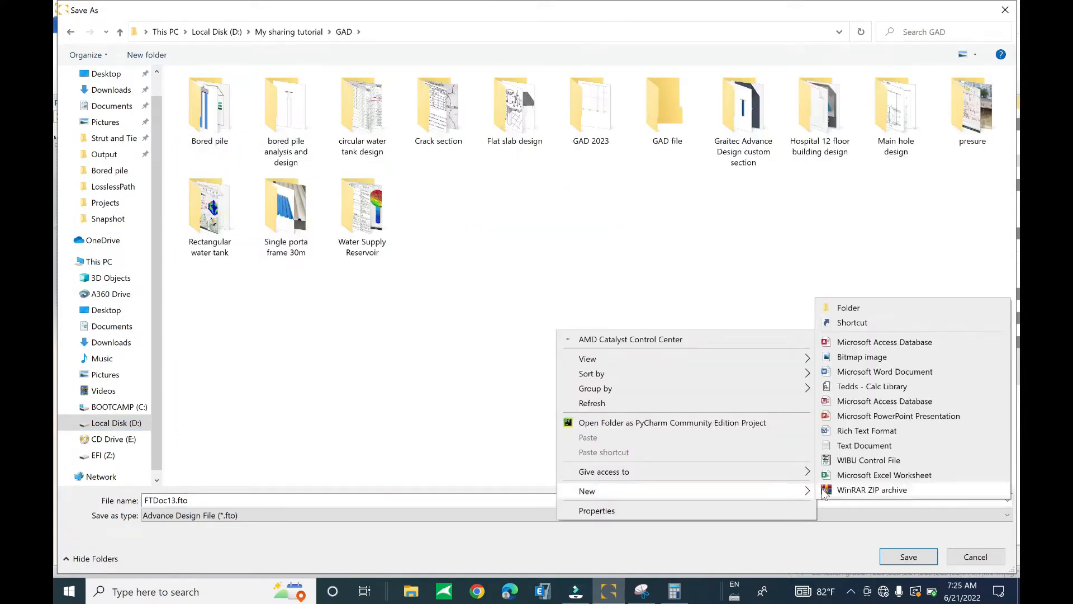
{"action": "left_click", "coordinate": [876, 308]}
{"action": "type", "text": "Level"}
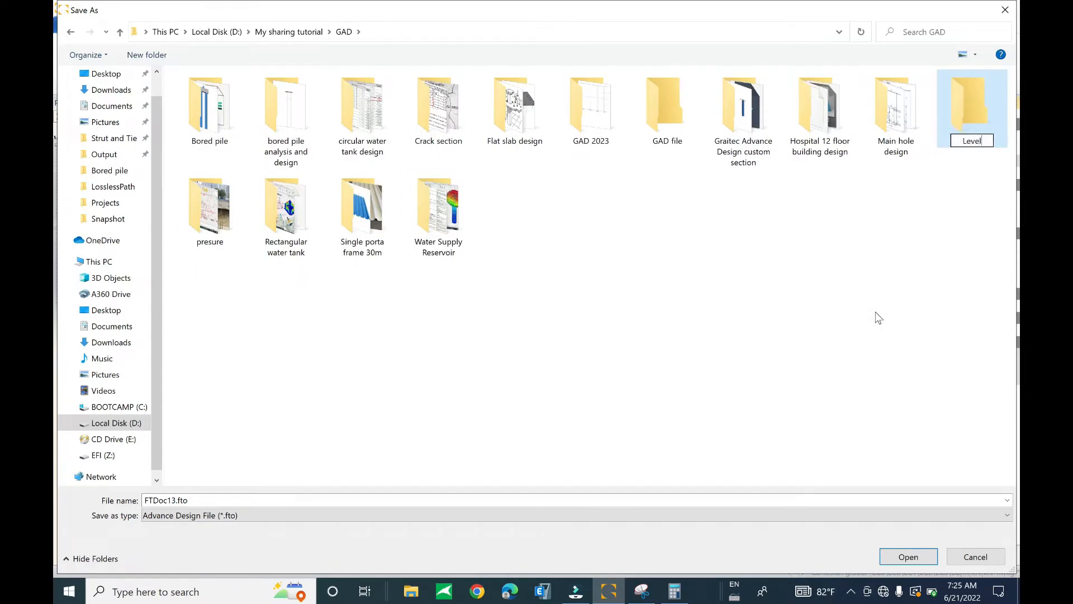
{"action": "key", "text": "Return"}
{"action": "key", "text": "Return"}
Name the model file level.fto and save it in the Level folder
{"action": "left_click", "coordinate": [176, 500]}
{"action": "left_click", "coordinate": [176, 500]}
{"action": "left_click_drag", "start_coordinate": [176, 500], "coordinate": [103, 510]}
{"action": "type", "text": "level"}
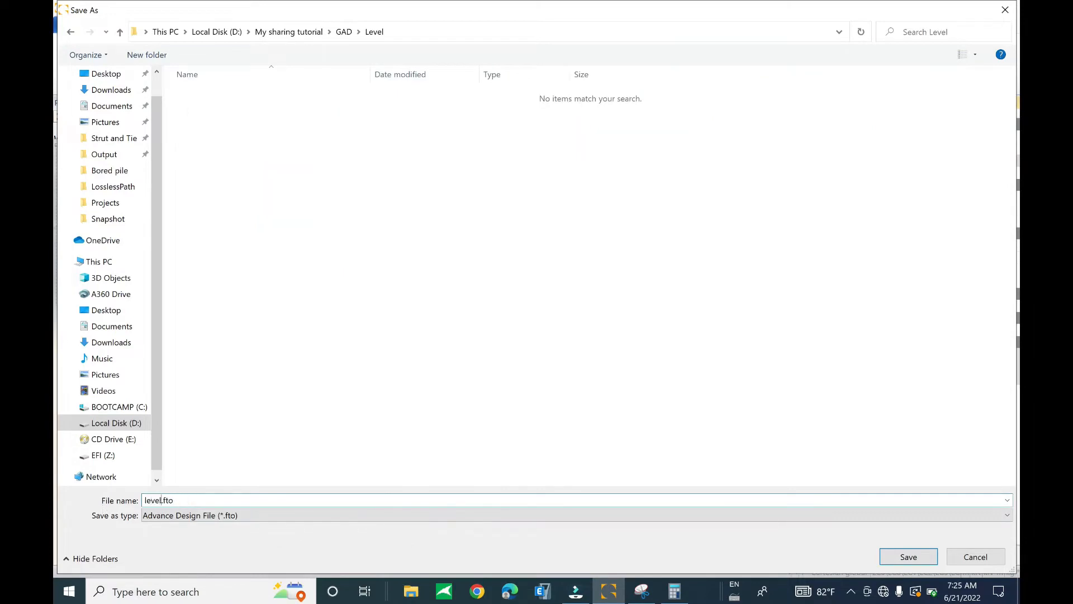
{"action": "key", "text": "Return"}
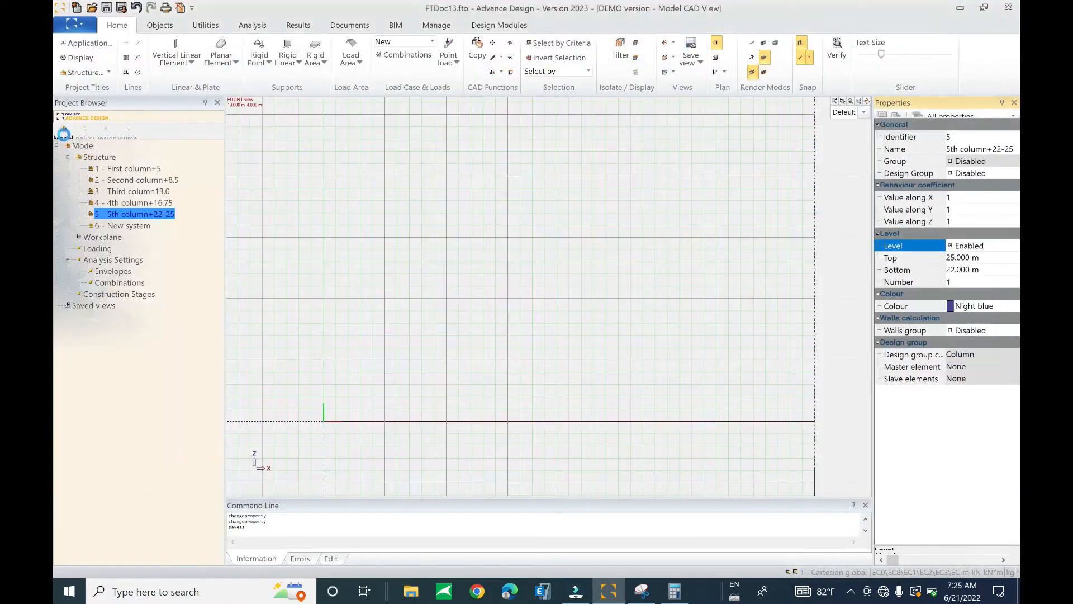
{"action": "left_click", "coordinate": [106, 8]}
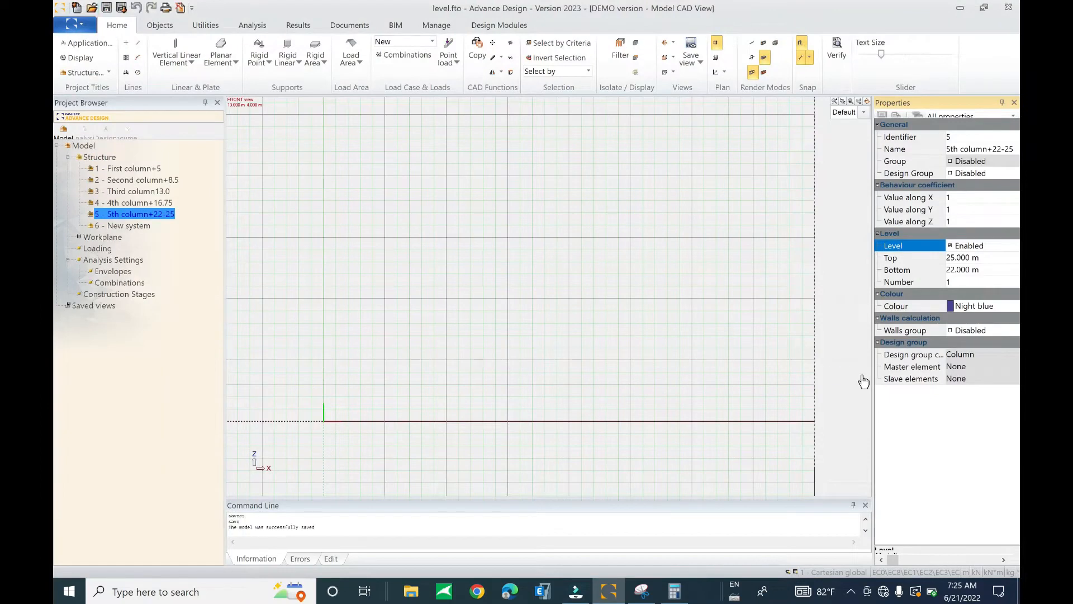
{"action": "left_click", "coordinate": [106, 8]}
Examine the level settings and top and bottom elevations of the five column systems under Structure
{"action": "left_click", "coordinate": [111, 162]}
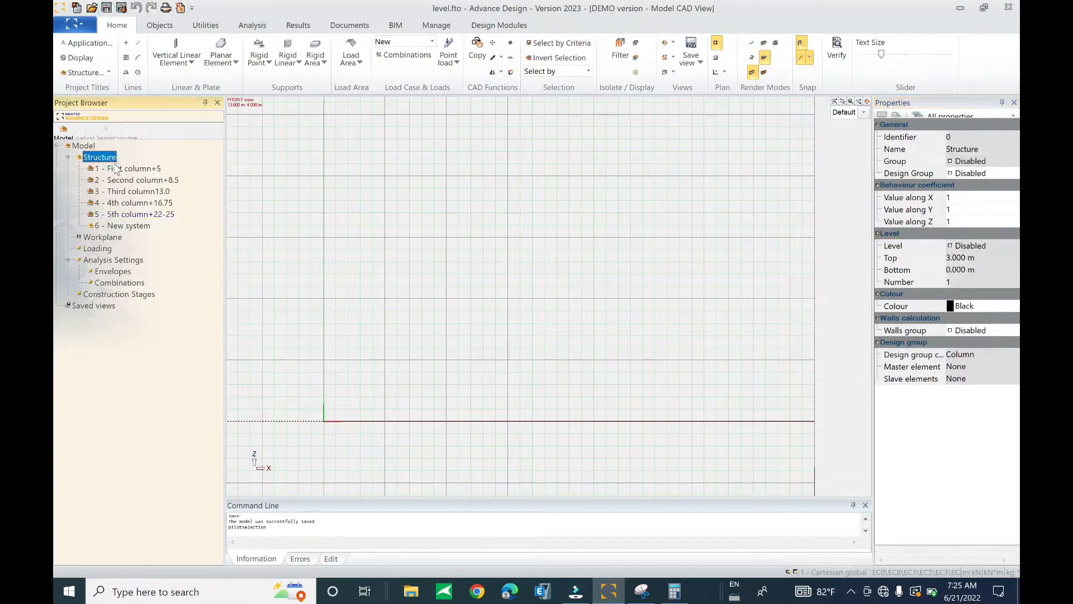
{"action": "left_click", "coordinate": [121, 168]}
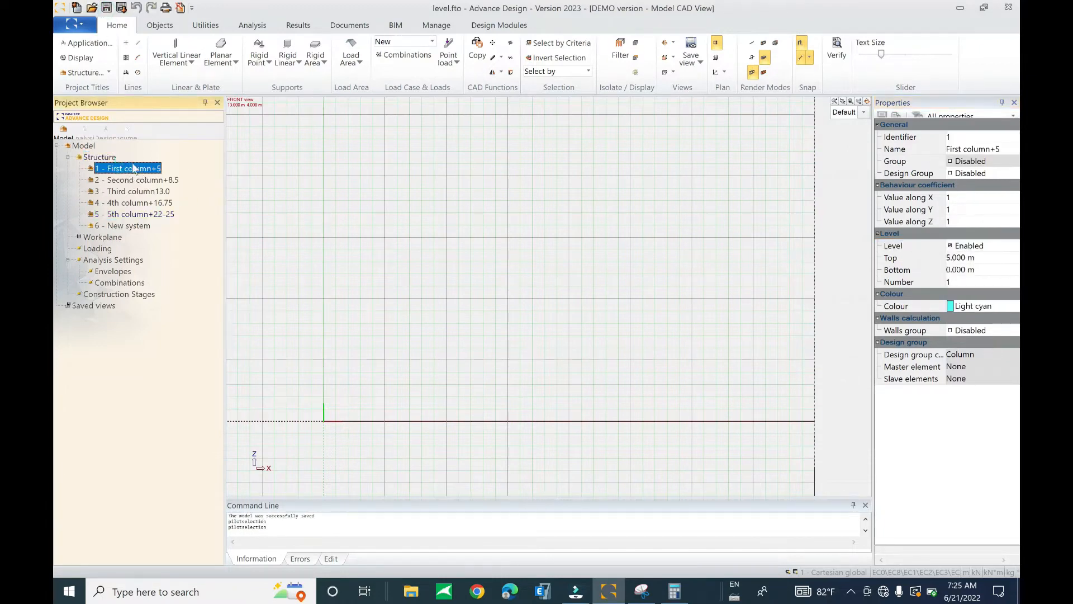
{"action": "left_click", "coordinate": [123, 180]}
{"action": "left_click", "coordinate": [125, 191]}
{"action": "left_click", "coordinate": [124, 202]}
{"action": "left_click", "coordinate": [127, 215]}
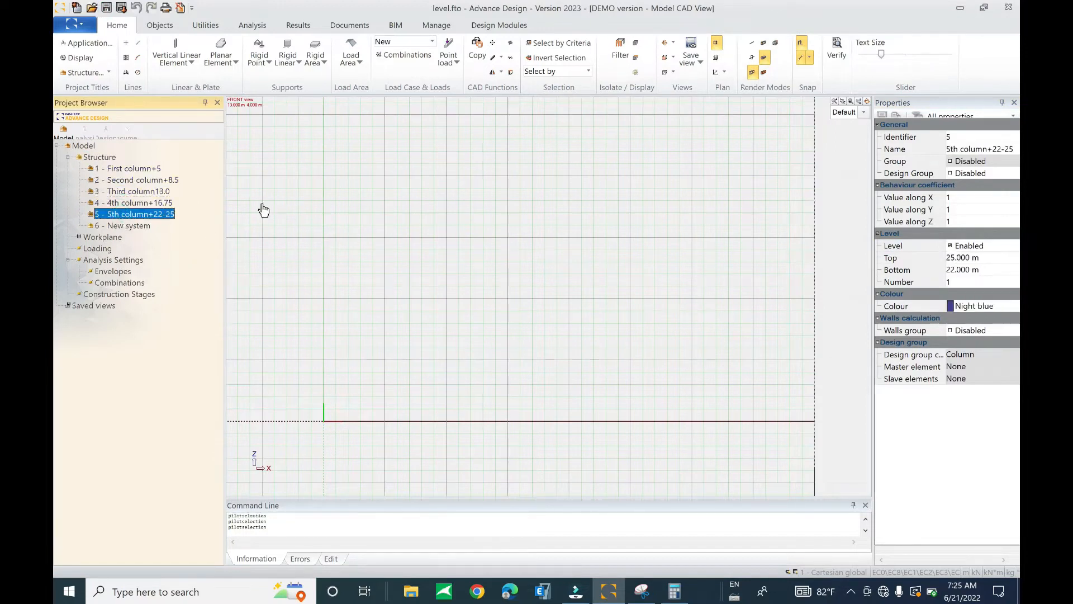
{"action": "left_click", "coordinate": [141, 169]}
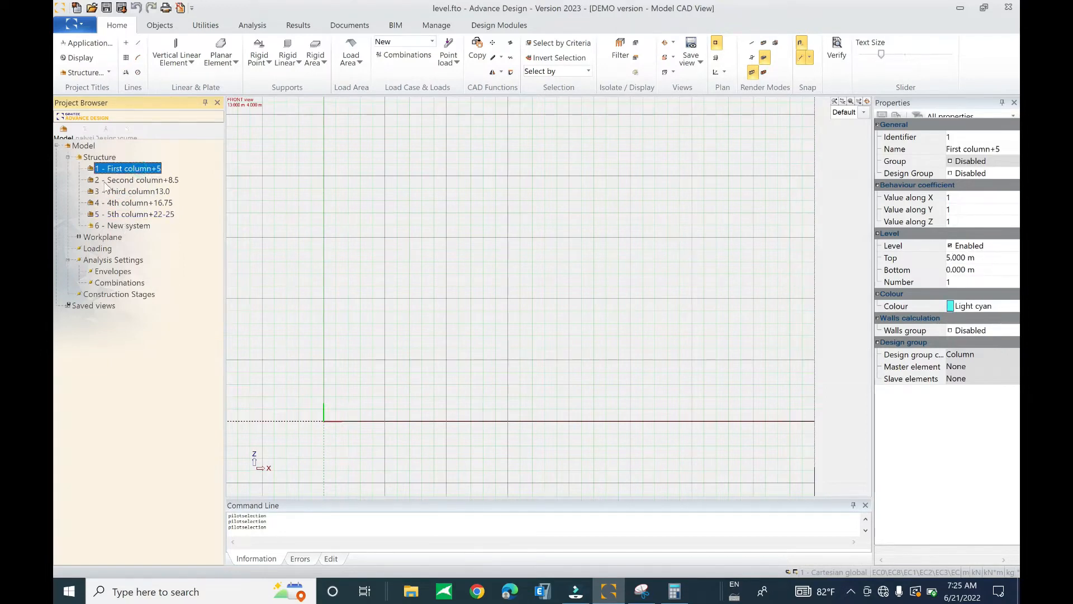
{"action": "left_click", "coordinate": [133, 215]}
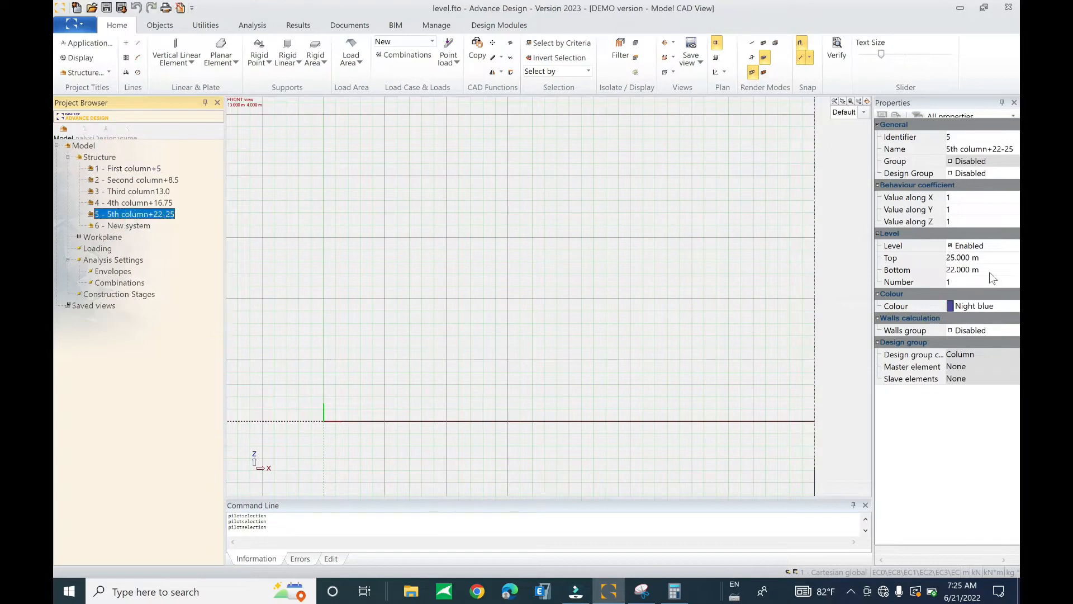
Place a vertical linear element at X 10 m in the First column+5 system
{"action": "left_click", "coordinate": [135, 170]}
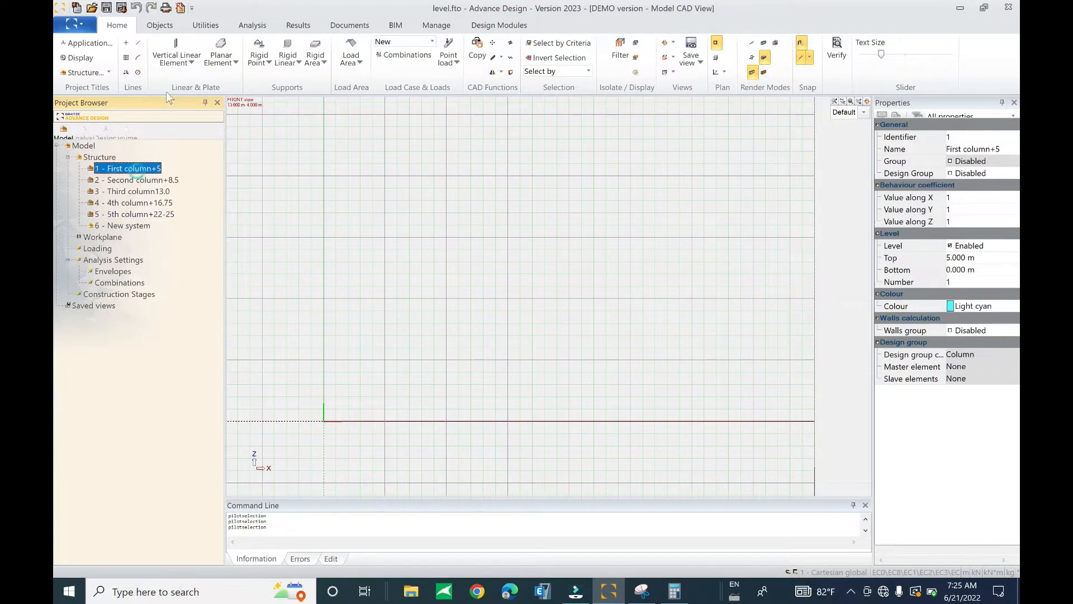
{"action": "left_click", "coordinate": [184, 53]}
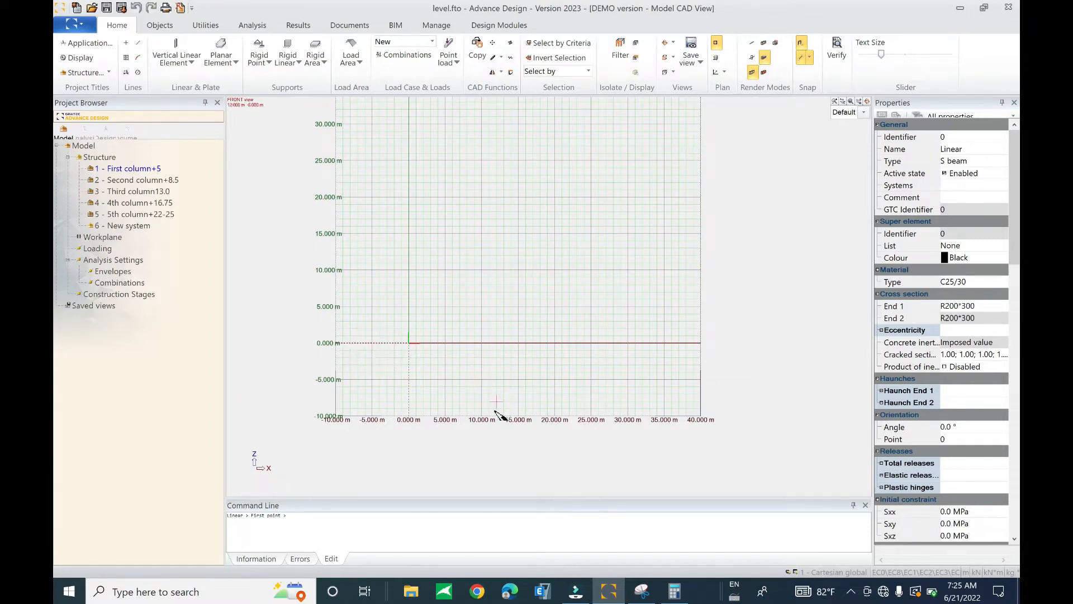
{"action": "middle_click_drag", "start_coordinate": [593, 380], "coordinate": [631, 313]}
{"action": "middle_click_drag", "start_coordinate": [505, 267], "coordinate": [467, 310]}
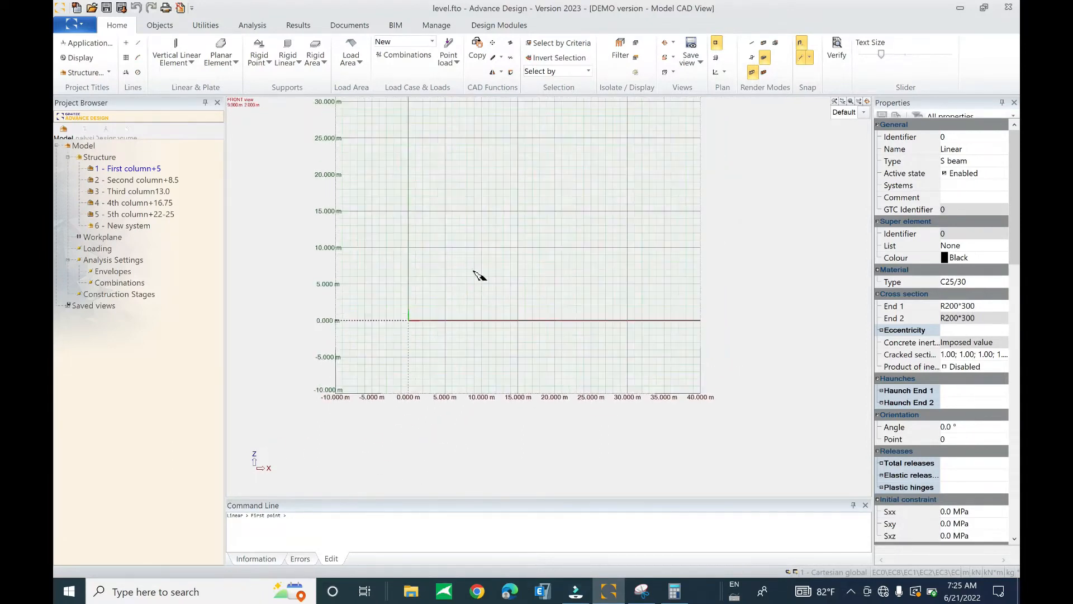
{"action": "left_click", "coordinate": [481, 175]}
Place another vertical element at X 35 m in the First column+5 system, and undo that placement
{"action": "left_click", "coordinate": [134, 169]}
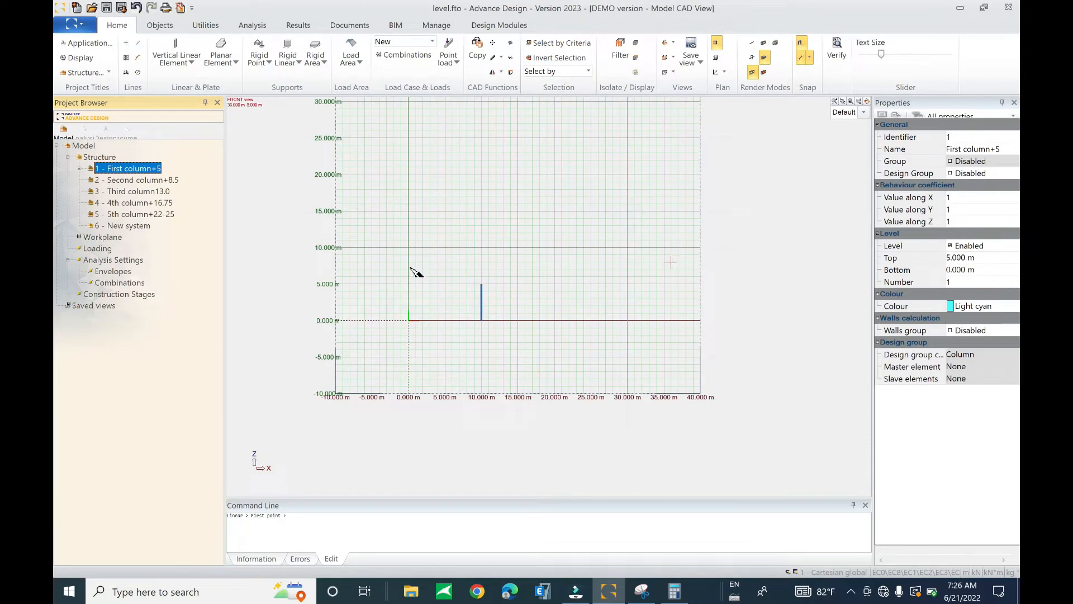
{"action": "middle_click_drag", "start_coordinate": [620, 371], "coordinate": [590, 287]}
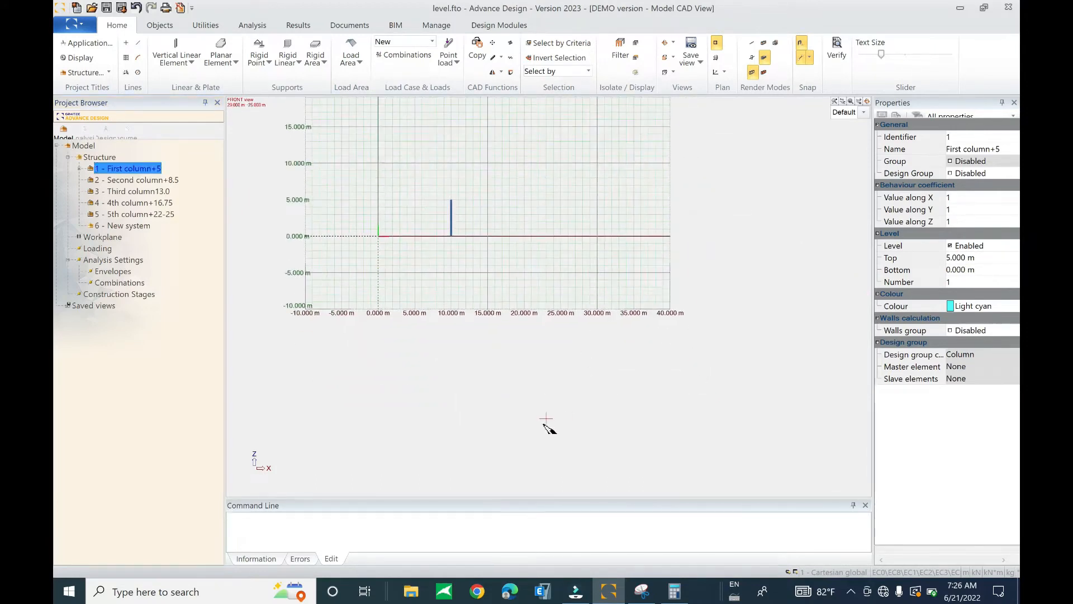
{"action": "left_click", "coordinate": [633, 307]}
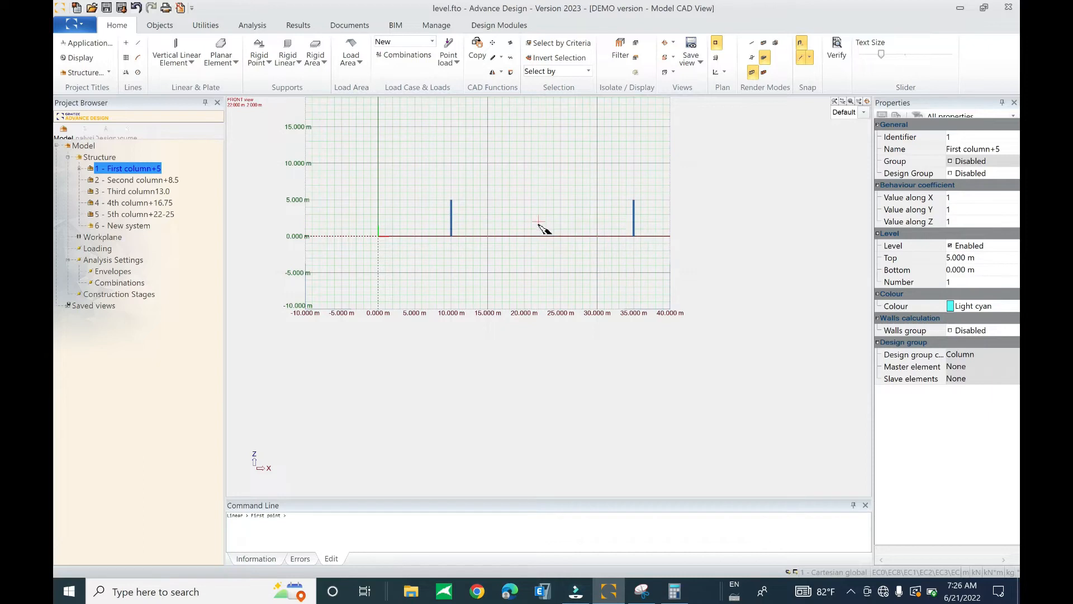
{"action": "key", "text": "Escape"}
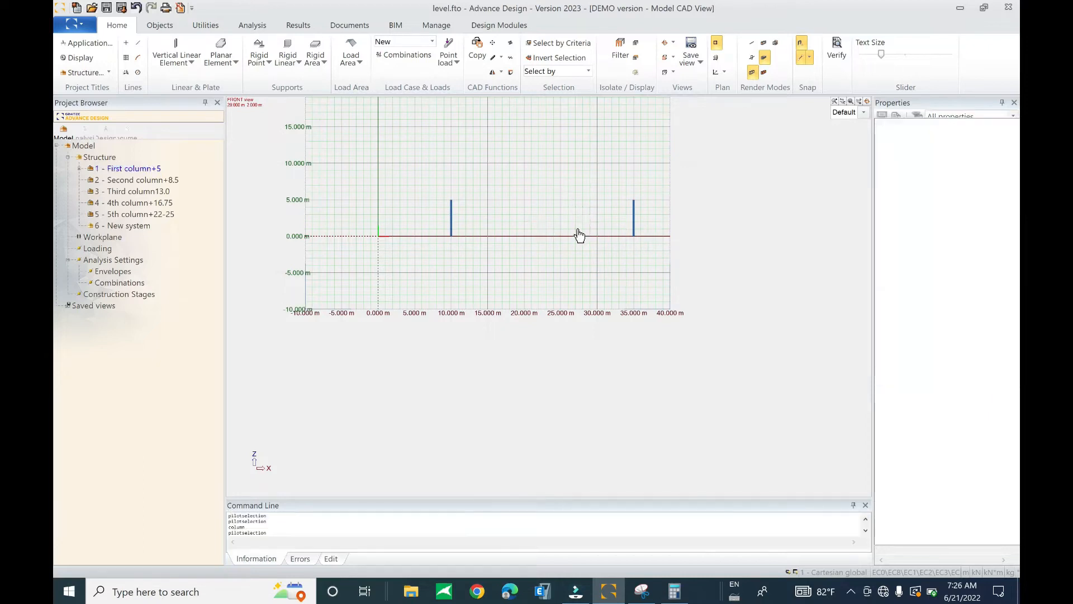
{"action": "key", "text": "ctrl+z"}
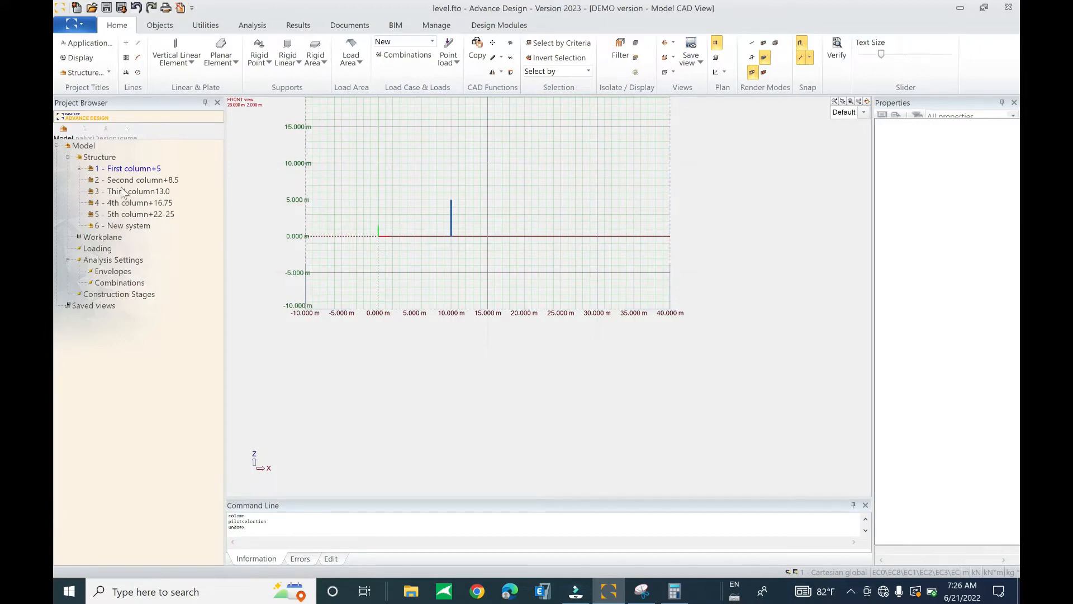
Place a vertical linear element at X 12 m in the Second column+8.5 system
{"action": "left_click", "coordinate": [115, 181]}
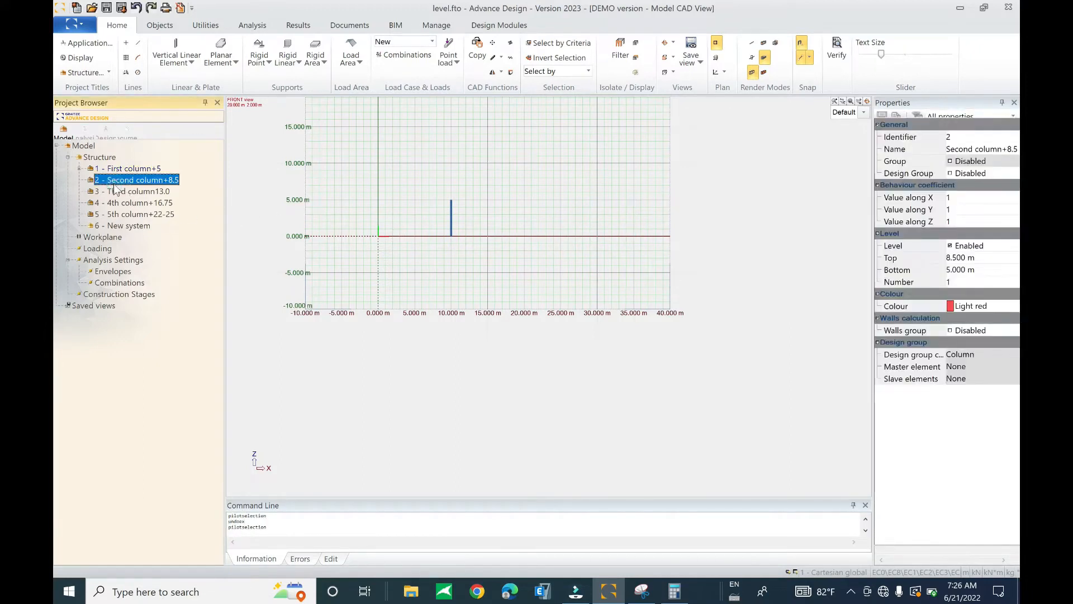
{"action": "left_click", "coordinate": [177, 47]}
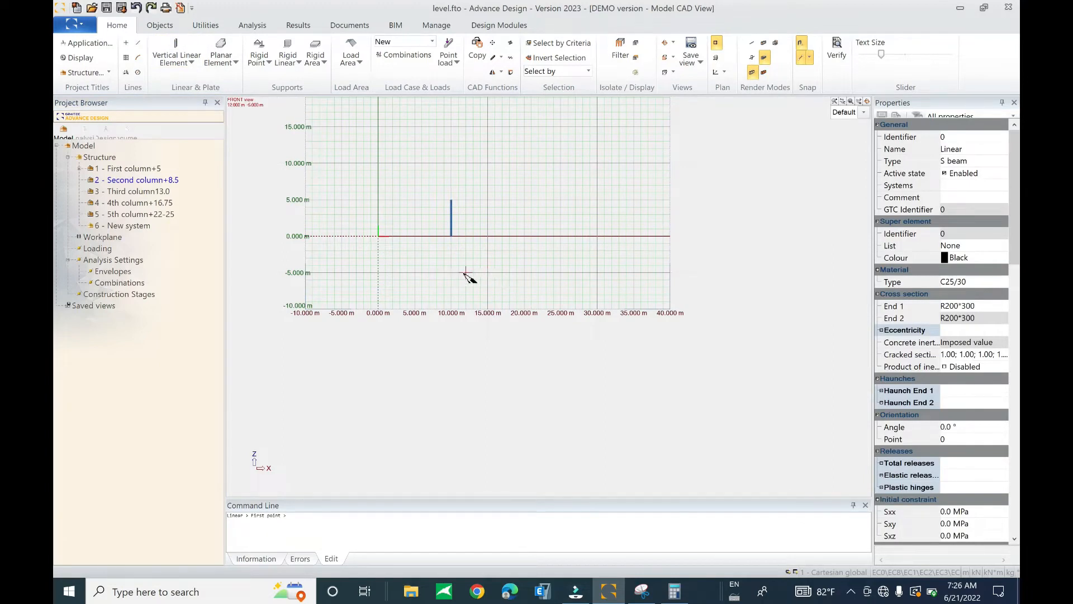
{"action": "scroll", "coordinate": [466, 273], "scroll_direction": "up", "scroll_amount": 3}
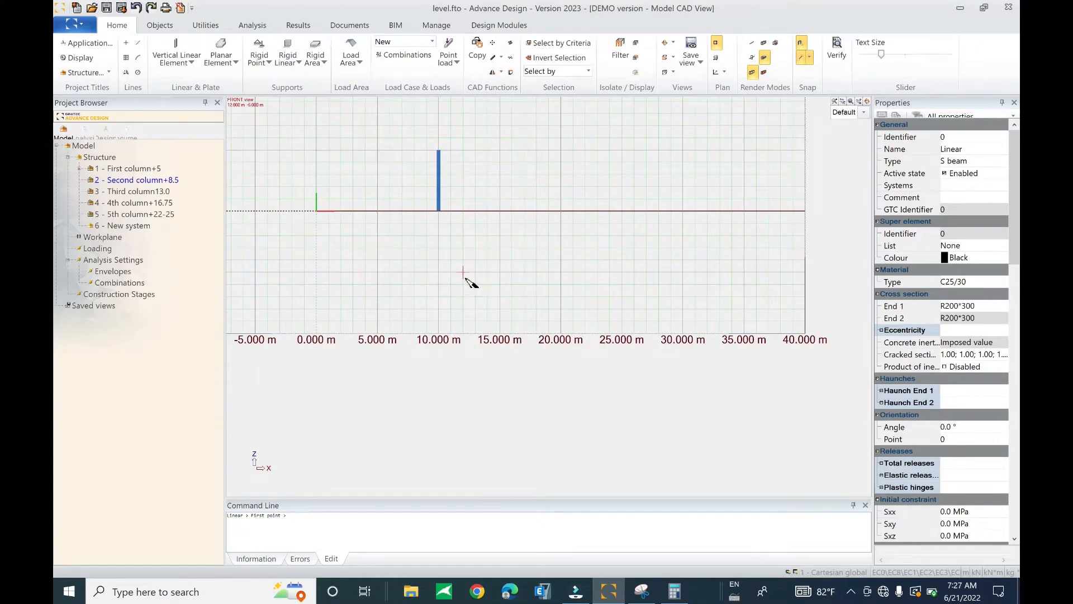
{"action": "scroll", "coordinate": [465, 275], "scroll_direction": "down", "scroll_amount": 1}
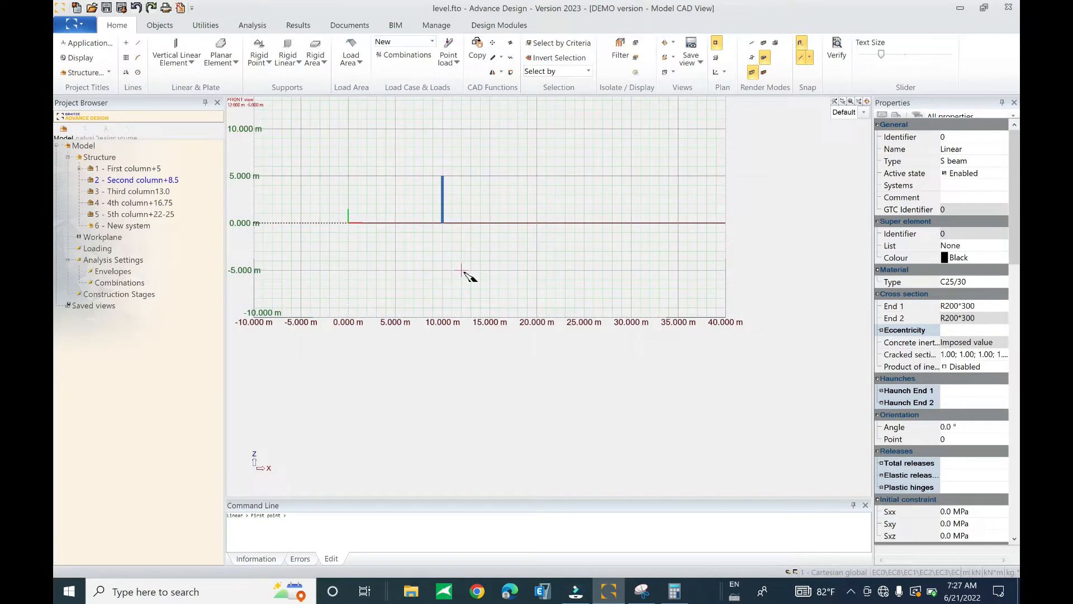
{"action": "left_click", "coordinate": [461, 270]}
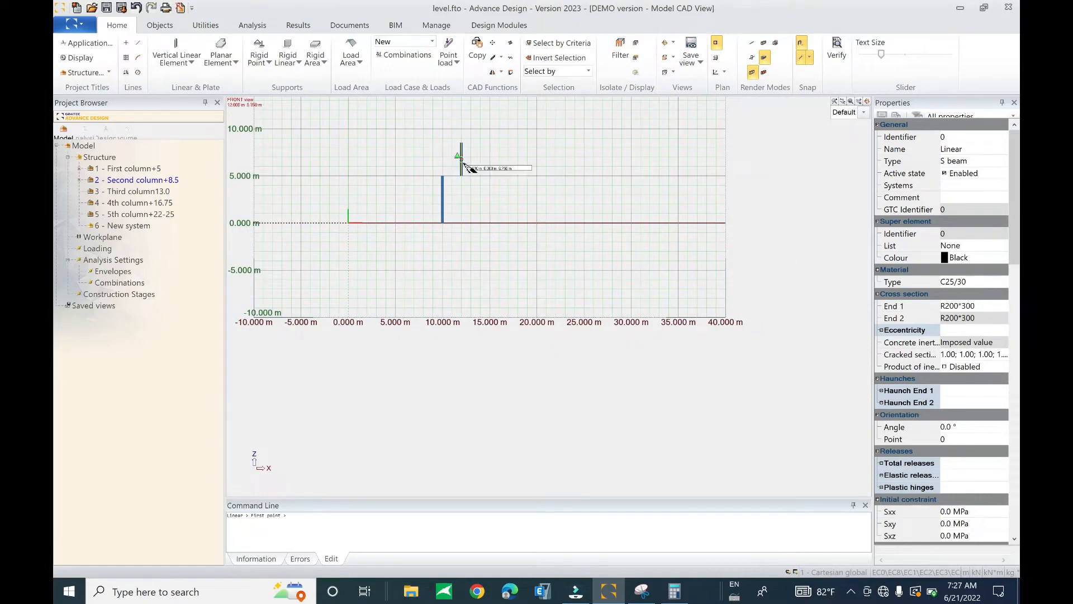
Place vertical elements at X 14 m in the Third column13.0 system and at X 16 m in the 4th column+16.75 system
{"action": "left_click", "coordinate": [163, 193]}
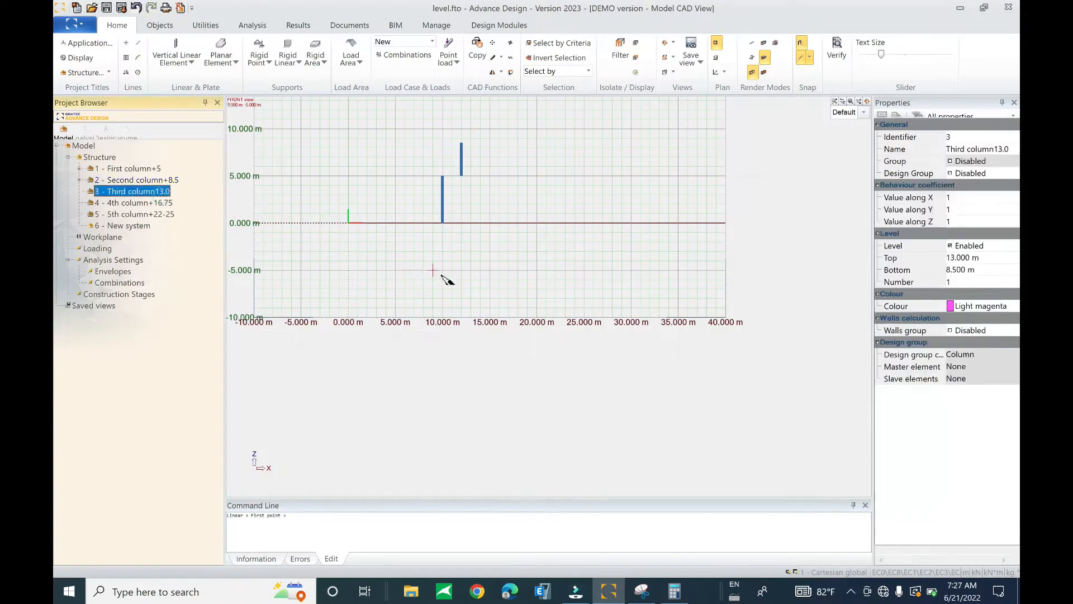
{"action": "left_click", "coordinate": [481, 280]}
{"action": "scroll", "coordinate": [487, 286], "scroll_direction": "down", "scroll_amount": 3}
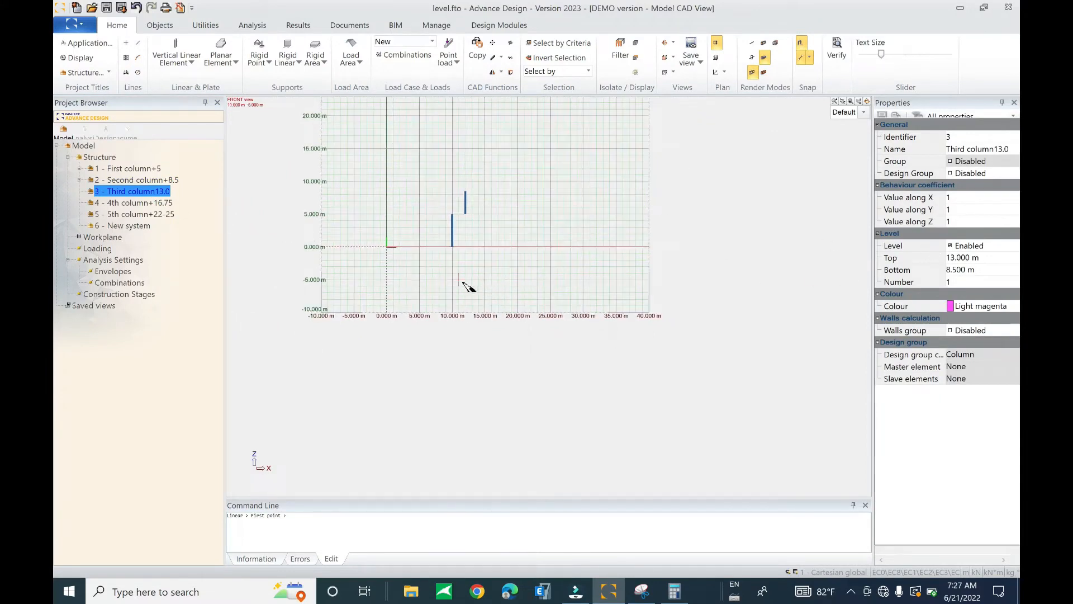
{"action": "scroll", "coordinate": [470, 281], "scroll_direction": "up", "scroll_amount": 1}
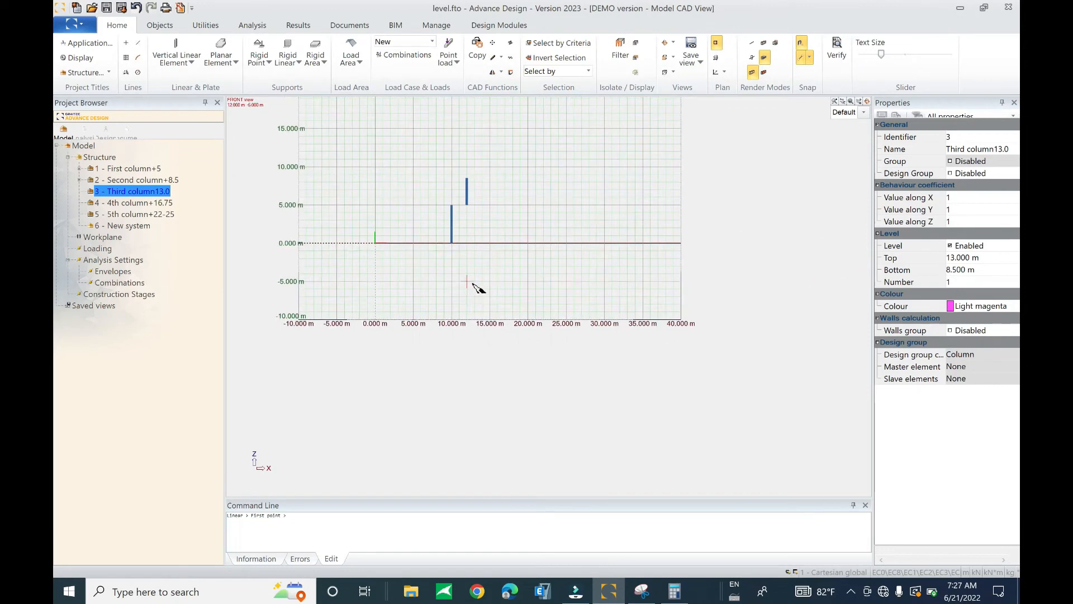
{"action": "left_click", "coordinate": [484, 283]}
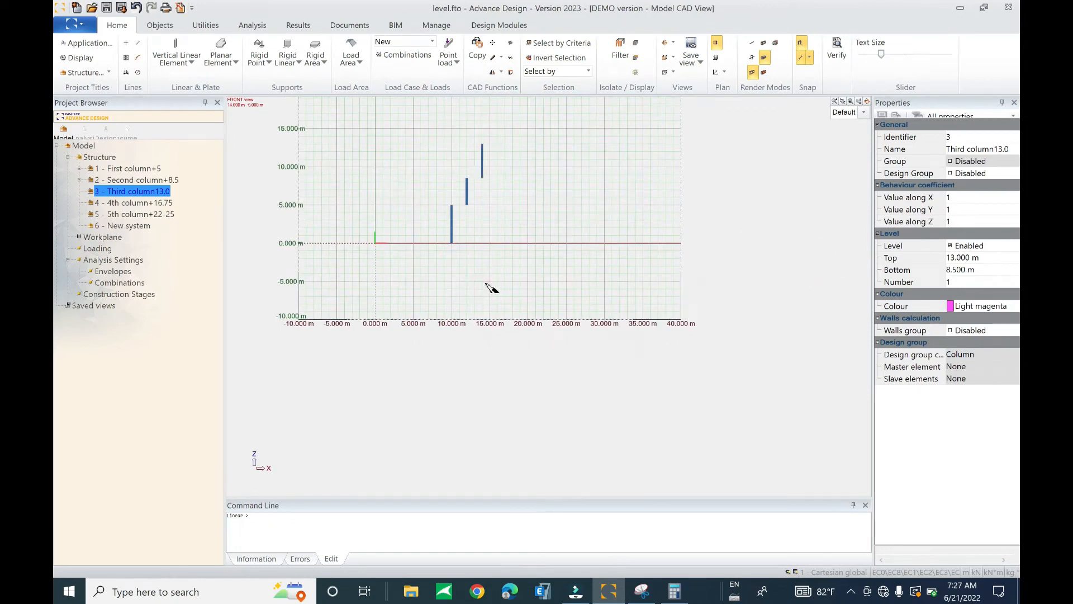
{"action": "left_click", "coordinate": [119, 202]}
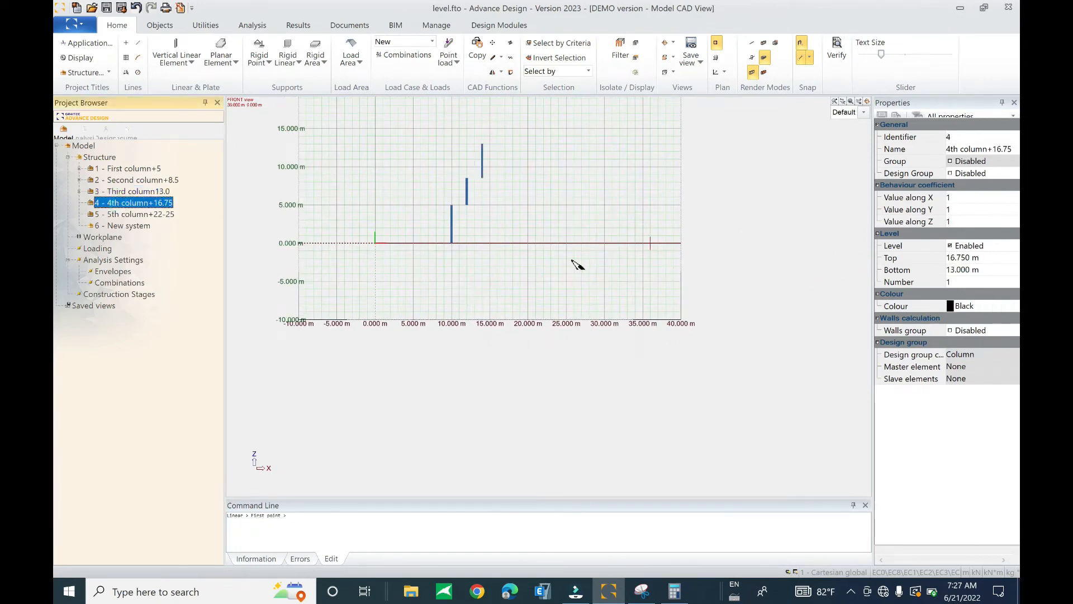
{"action": "left_click", "coordinate": [502, 286]}
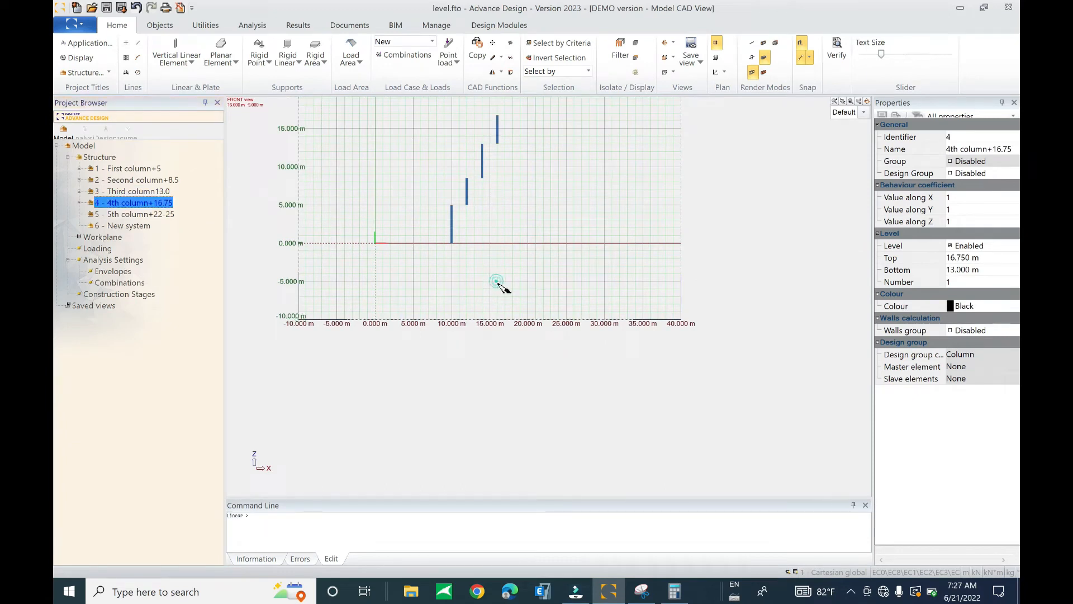
Place a vertical linear element at X 18 m in the 5th column+22-25 system and end the placement
{"action": "left_click", "coordinate": [146, 214]}
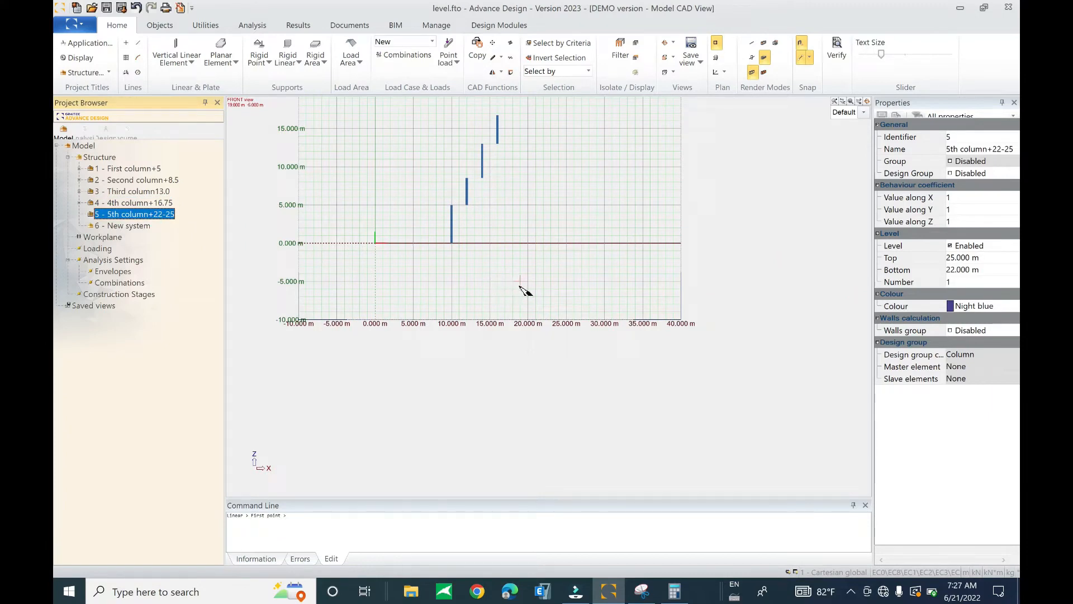
{"action": "scroll", "coordinate": [512, 287], "scroll_direction": "down", "scroll_amount": 1}
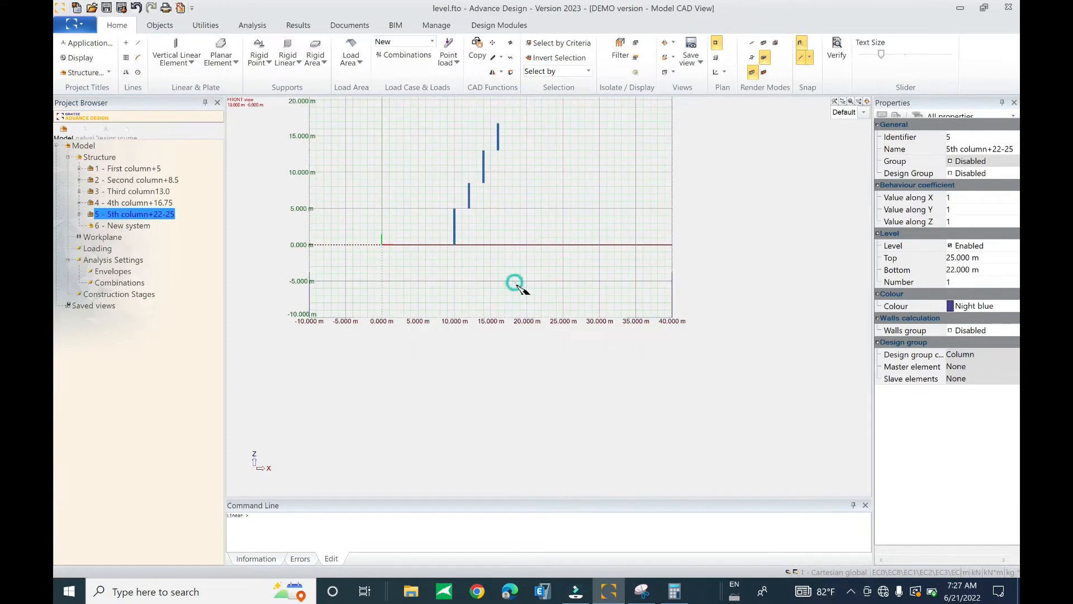
{"action": "scroll", "coordinate": [517, 302], "scroll_direction": "down", "scroll_amount": 3}
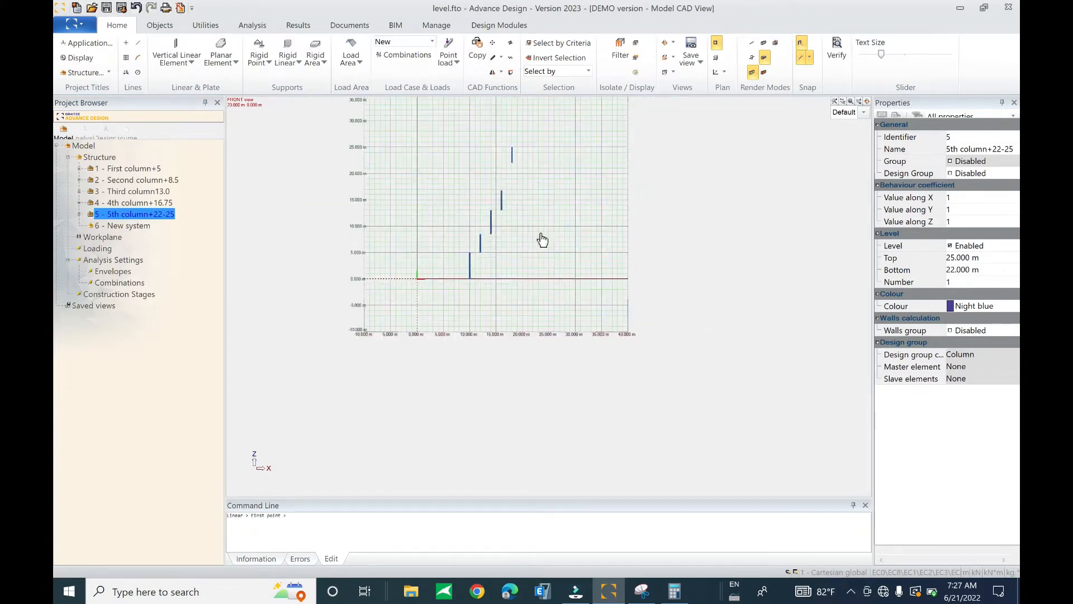
{"action": "key", "text": "Escape"}
{"action": "key", "text": "ctrl+z"}
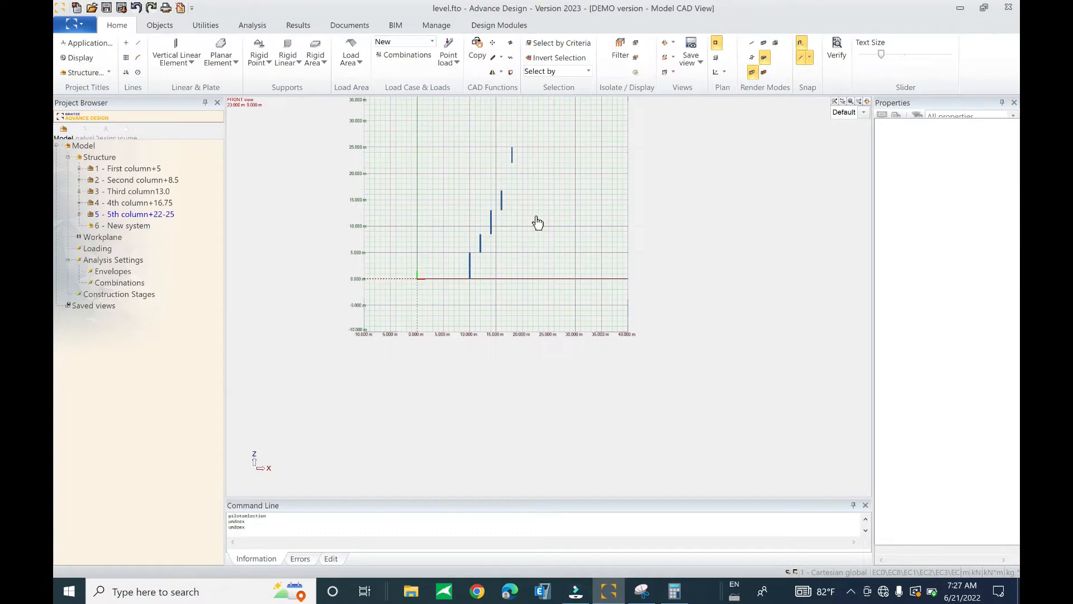
{"action": "scroll", "coordinate": [524, 244], "scroll_direction": "up", "scroll_amount": 4}
{"action": "middle_click_drag", "start_coordinate": [524, 245], "coordinate": [526, 301]}
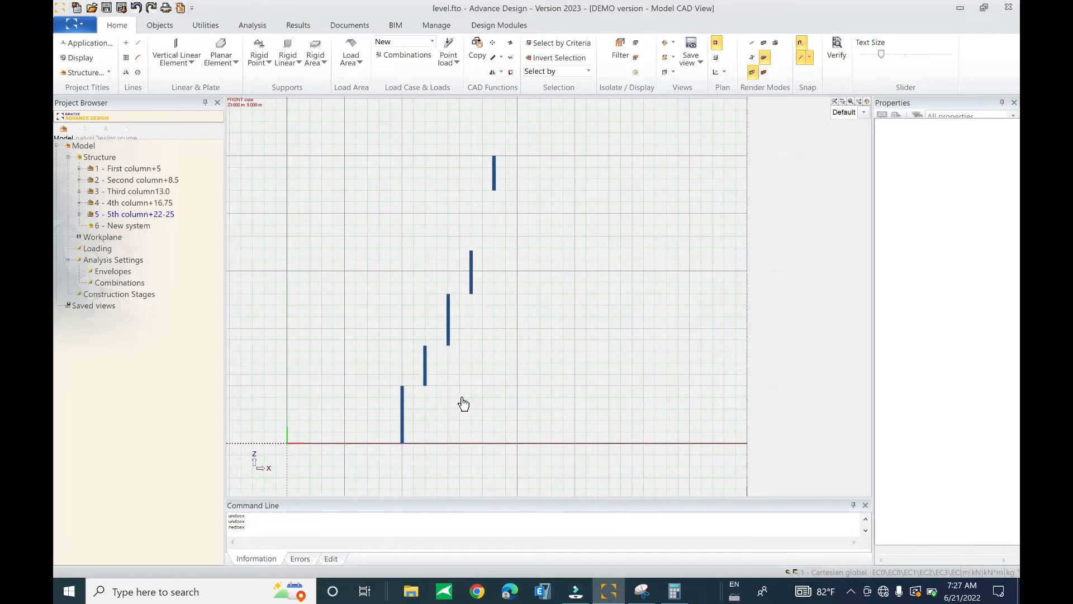
Switch to Snipping Tool and arrange its window with the annotated level sketch beside the model view
{"action": "left_click", "coordinate": [641, 591]}
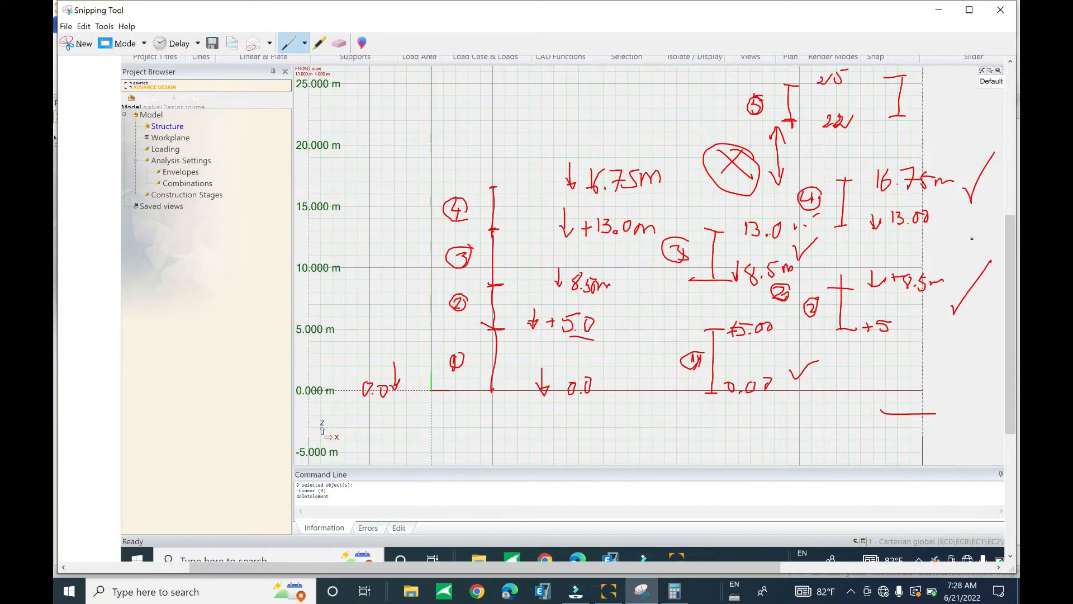
{"action": "left_click", "coordinate": [935, 220]}
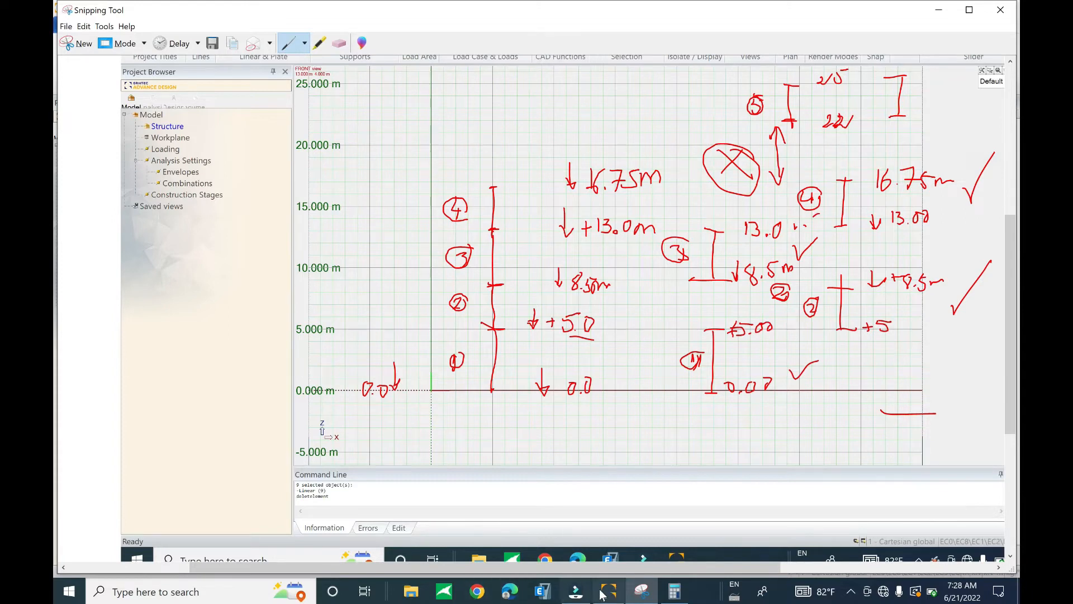
{"action": "left_click_drag", "start_coordinate": [544, 2], "coordinate": [663, 101]}
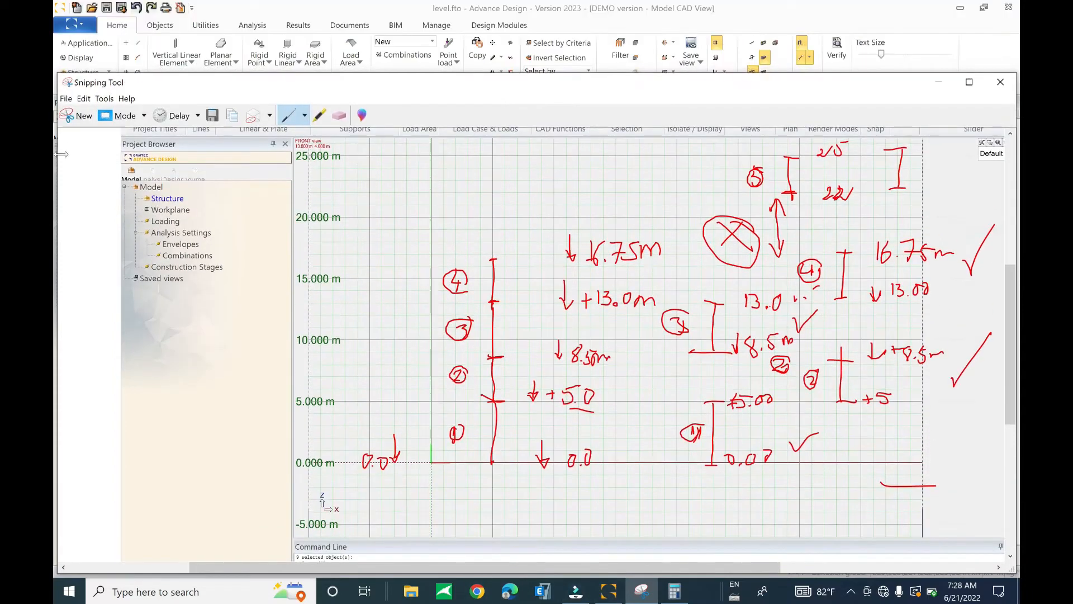
{"action": "left_click_drag", "start_coordinate": [61, 173], "coordinate": [532, 171]}
{"action": "left_click_drag", "start_coordinate": [781, 92], "coordinate": [827, 29]}
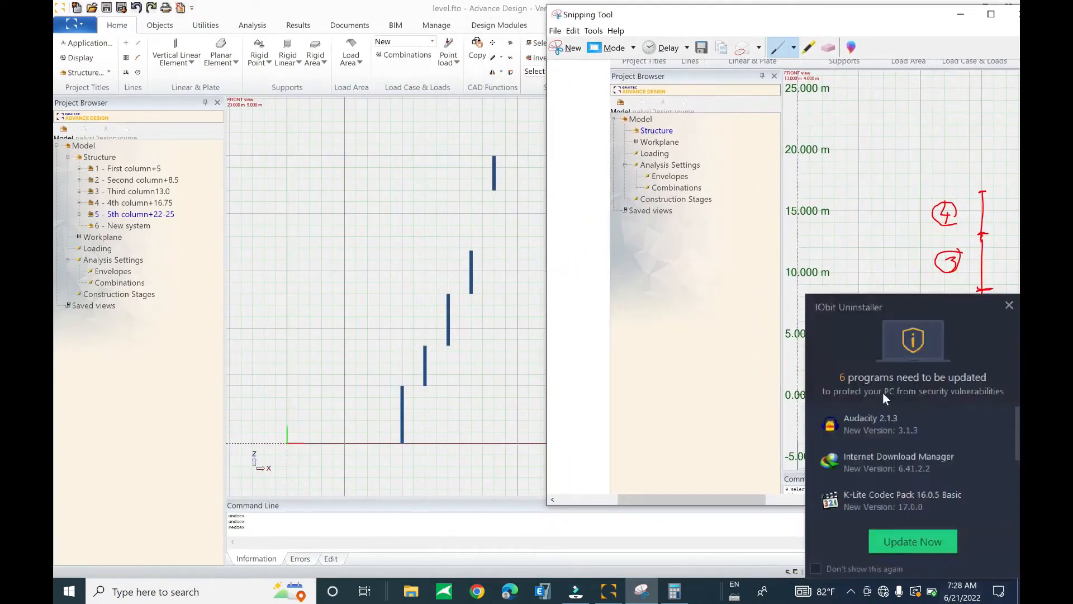
{"action": "left_click", "coordinate": [1008, 305]}
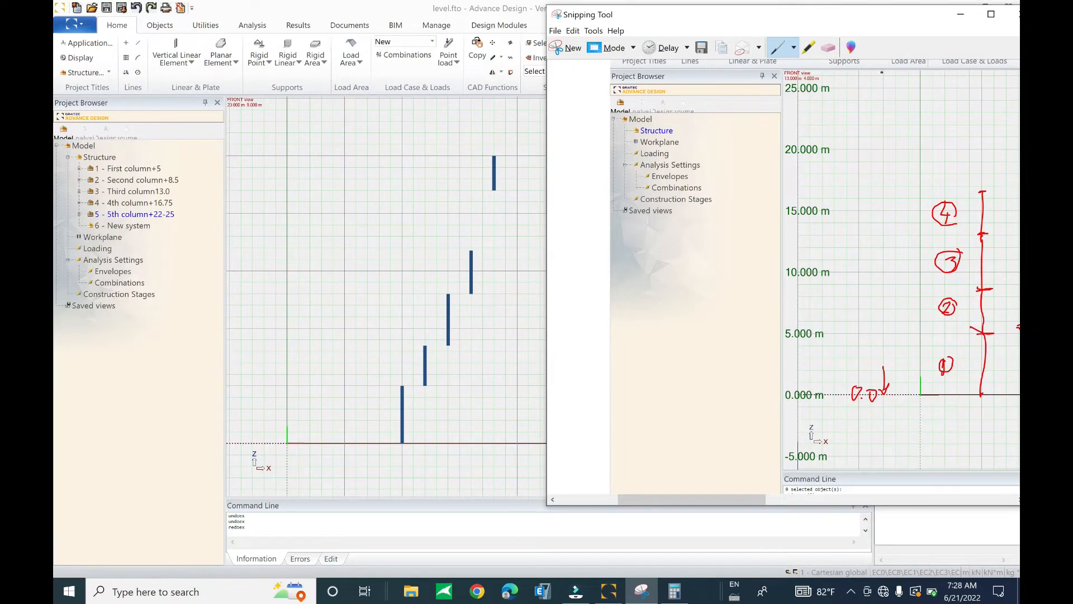
Compare the staggered columns with the levels marked in the annotated sketch, and minimize Snipping Tool
{"action": "left_click_drag", "start_coordinate": [871, 23], "coordinate": [798, 18]}
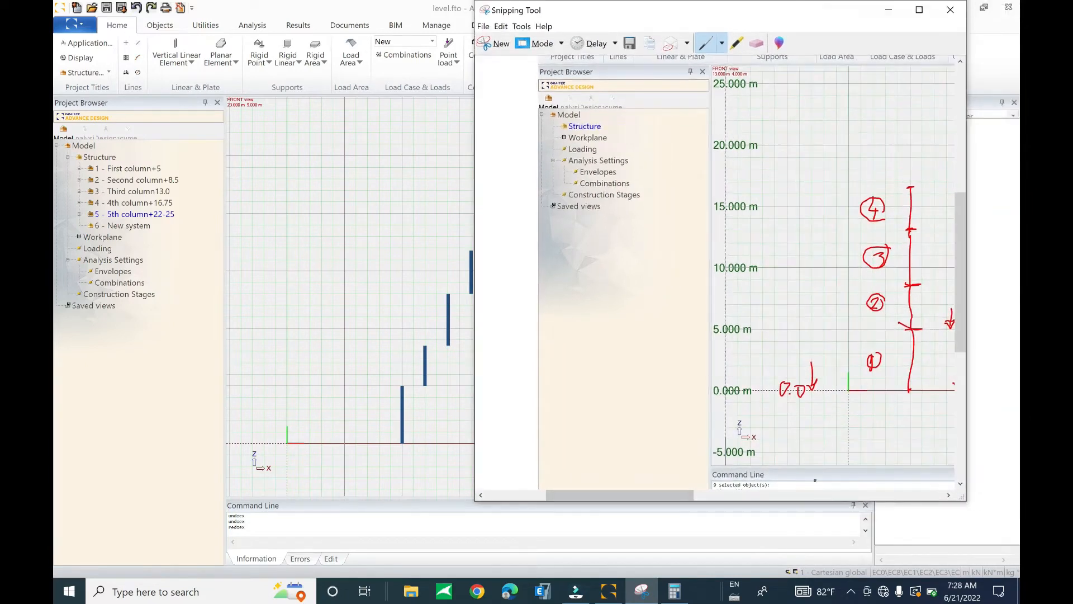
{"action": "left_click_drag", "start_coordinate": [638, 492], "coordinate": [739, 506]}
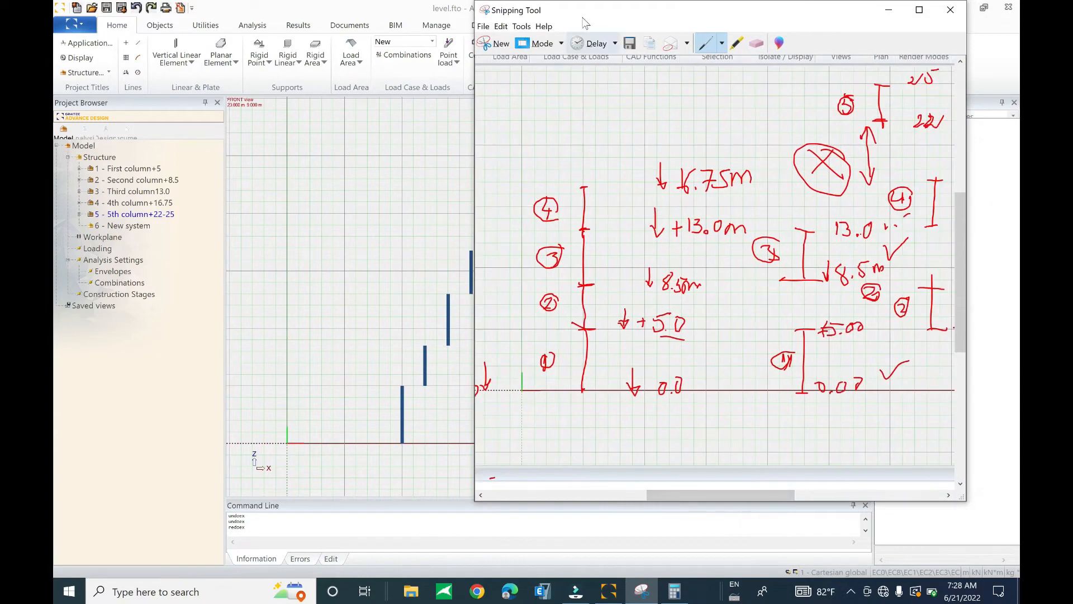
{"action": "left_click_drag", "start_coordinate": [594, 8], "coordinate": [736, 28]}
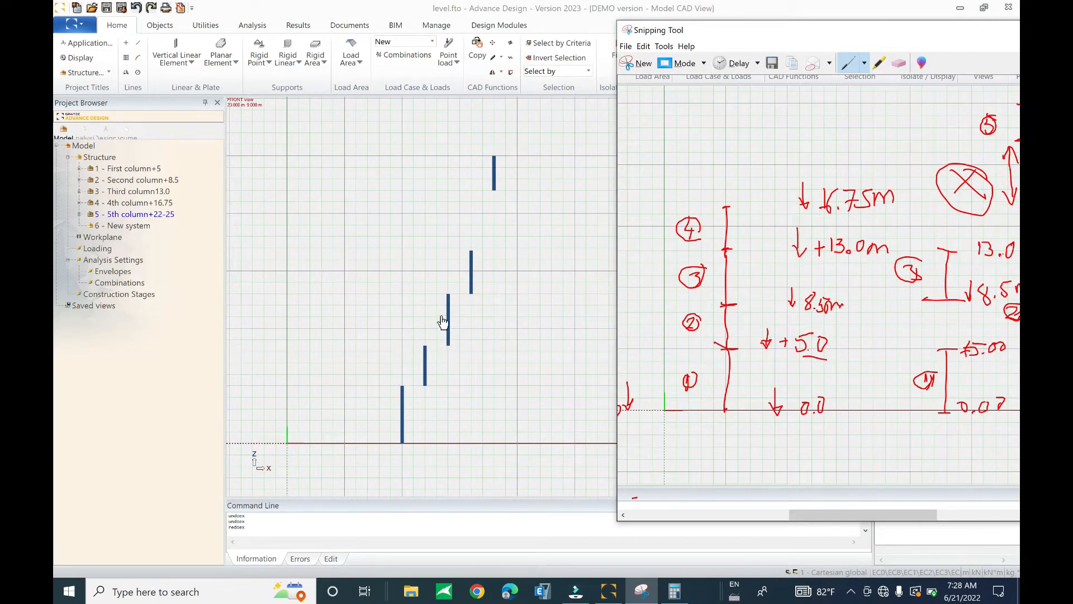
{"action": "left_click_drag", "start_coordinate": [899, 35], "coordinate": [794, 25]}
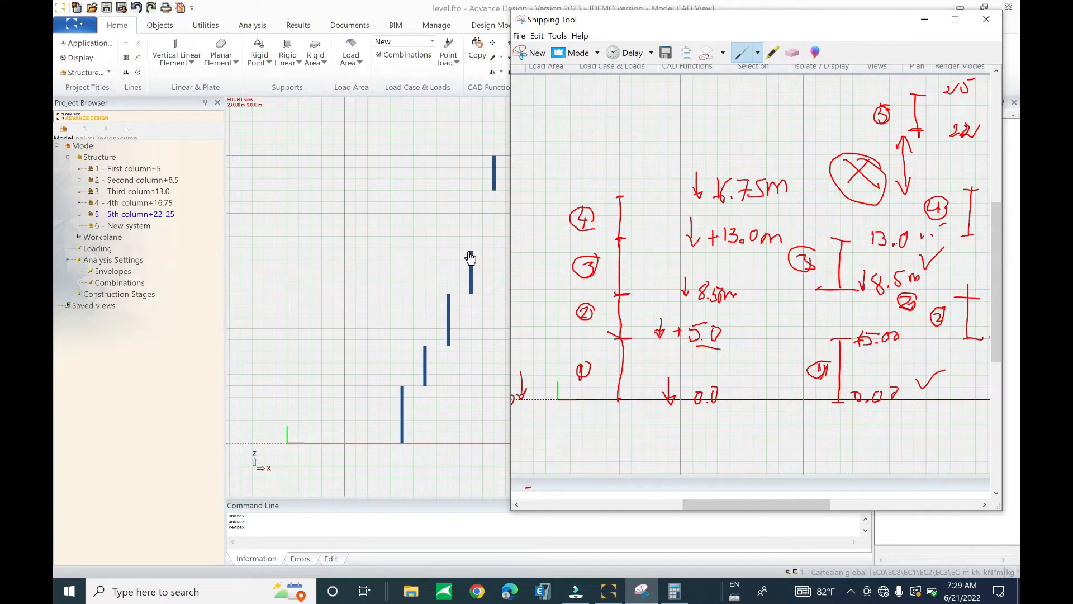
{"action": "mouse_move", "coordinate": [472, 258]}
{"action": "mouse_move", "coordinate": [494, 197]}
{"action": "left_click", "coordinate": [924, 19]}
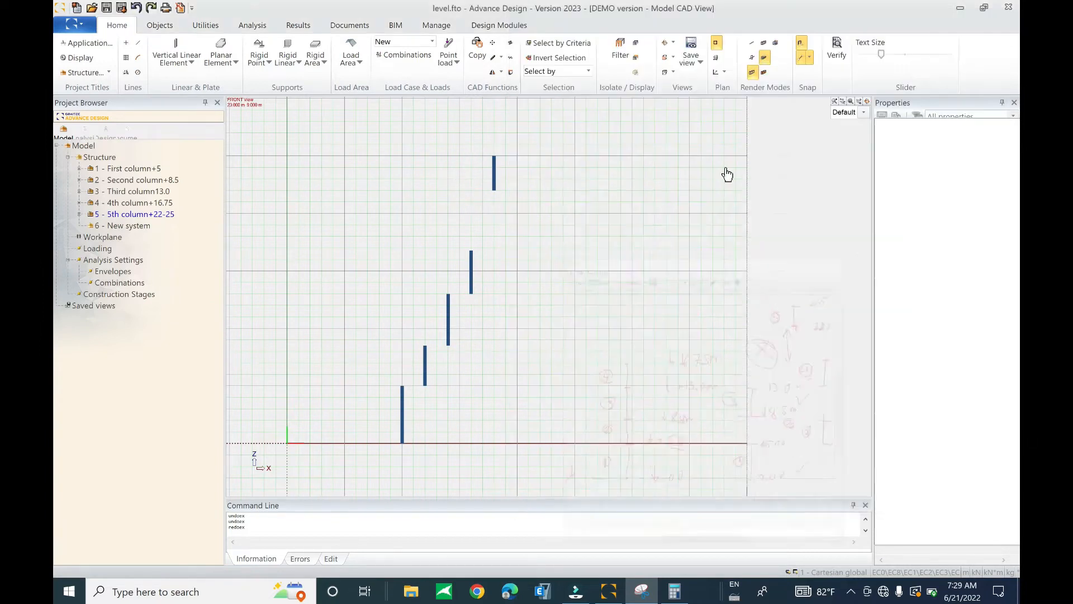
Place vertical linear elements at X 25 m in the First column+5 and Second column+8.5 systems
{"action": "scroll", "coordinate": [615, 273], "scroll_direction": "down", "scroll_amount": 1}
{"action": "scroll", "coordinate": [628, 272], "scroll_direction": "down", "scroll_amount": 1}
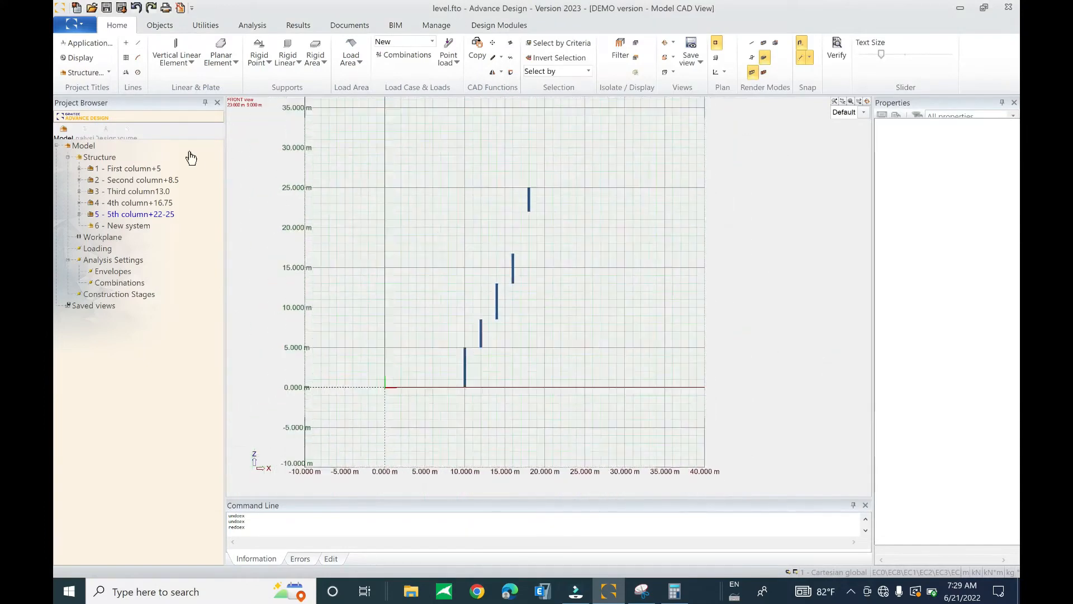
{"action": "left_click", "coordinate": [126, 168]}
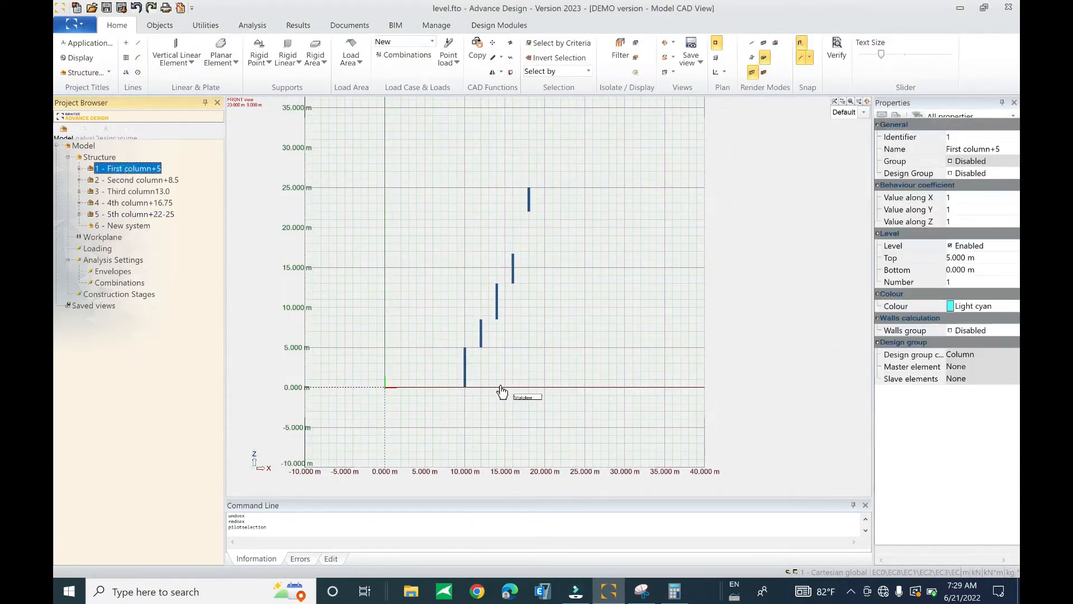
{"action": "left_click", "coordinate": [176, 50]}
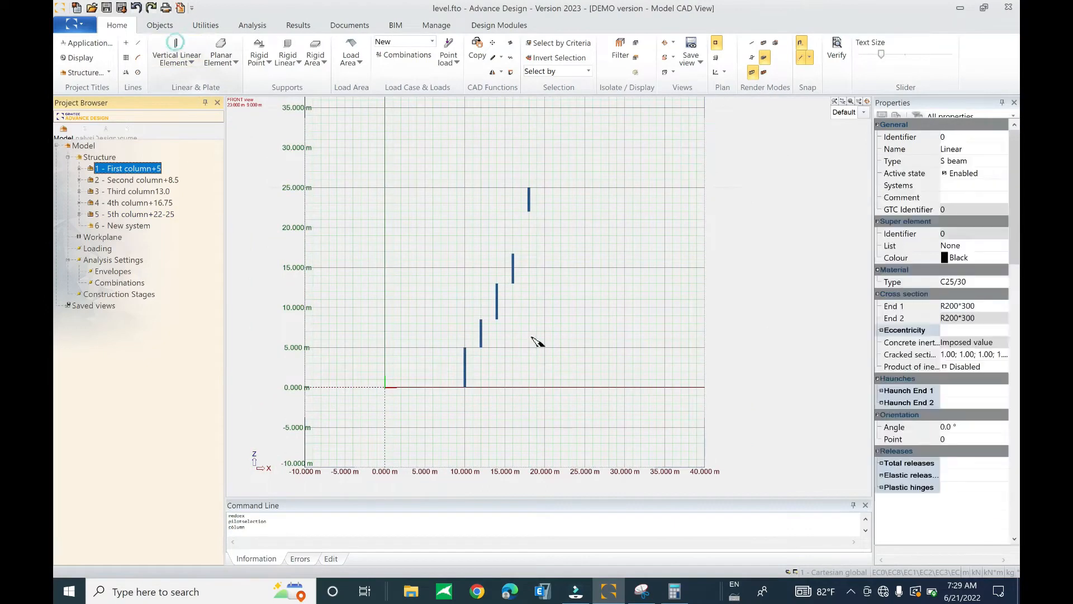
{"action": "left_click", "coordinate": [585, 387]}
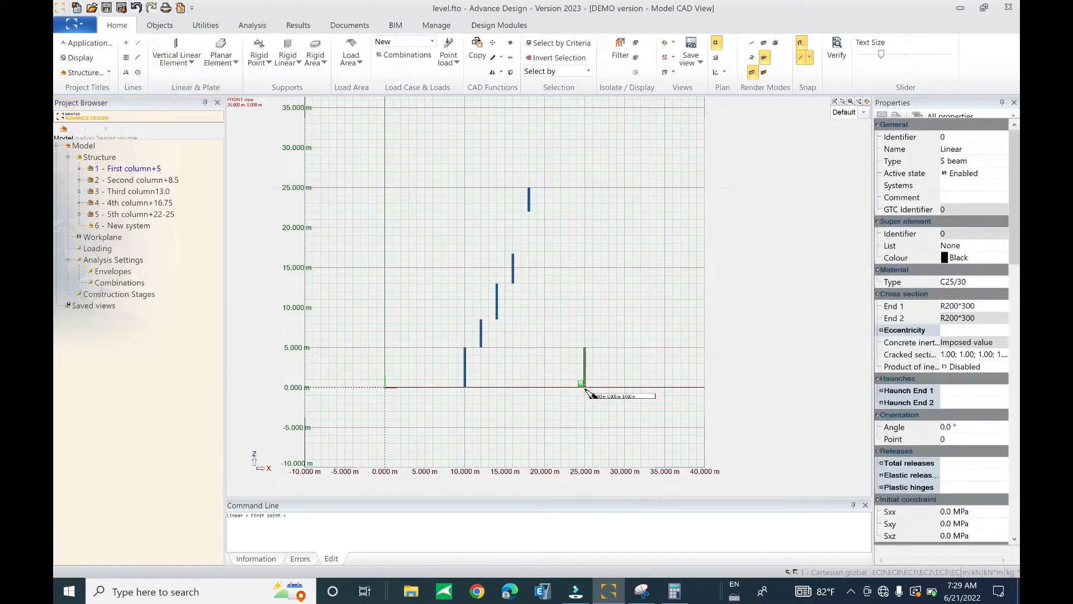
{"action": "left_click", "coordinate": [155, 180]}
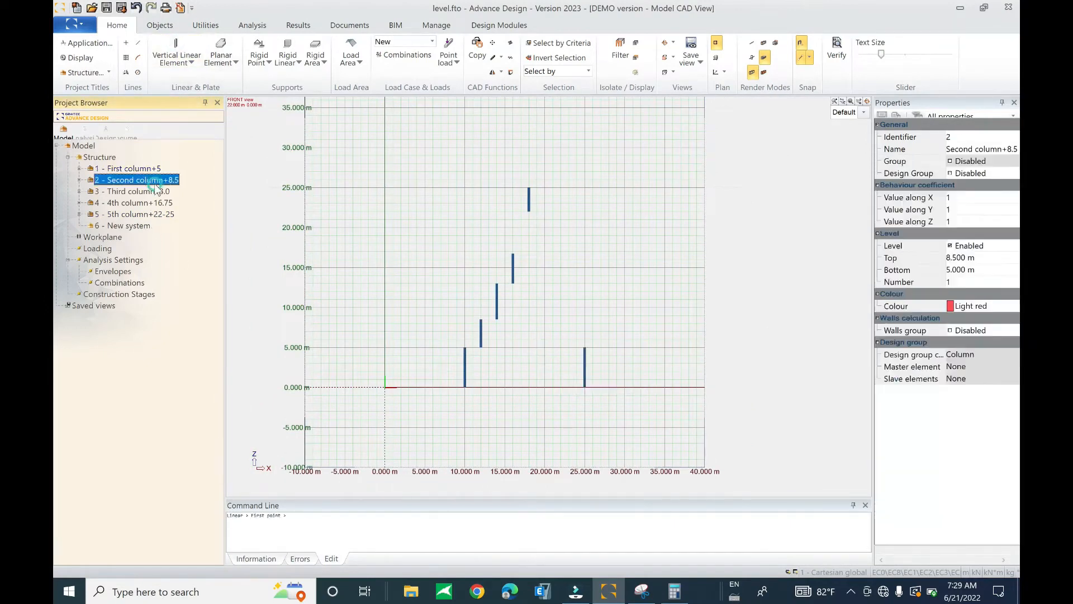
{"action": "left_click", "coordinate": [587, 390]}
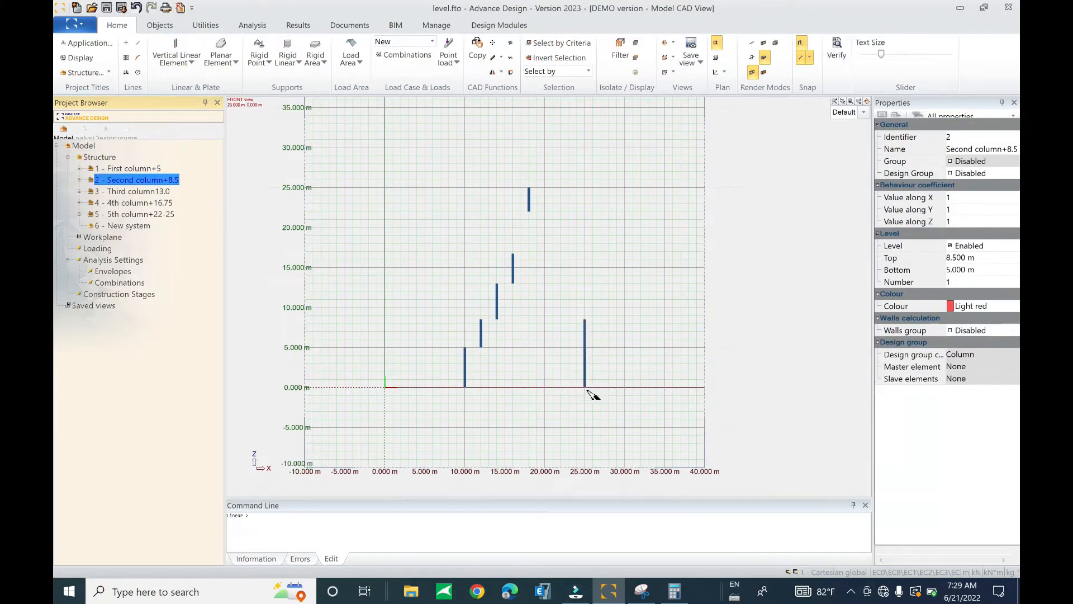
Place vertical linear elements at X 25 m in the Third column13.0 and 4th column+16.75 systems
{"action": "left_click", "coordinate": [135, 192]}
{"action": "left_click", "coordinate": [588, 391]}
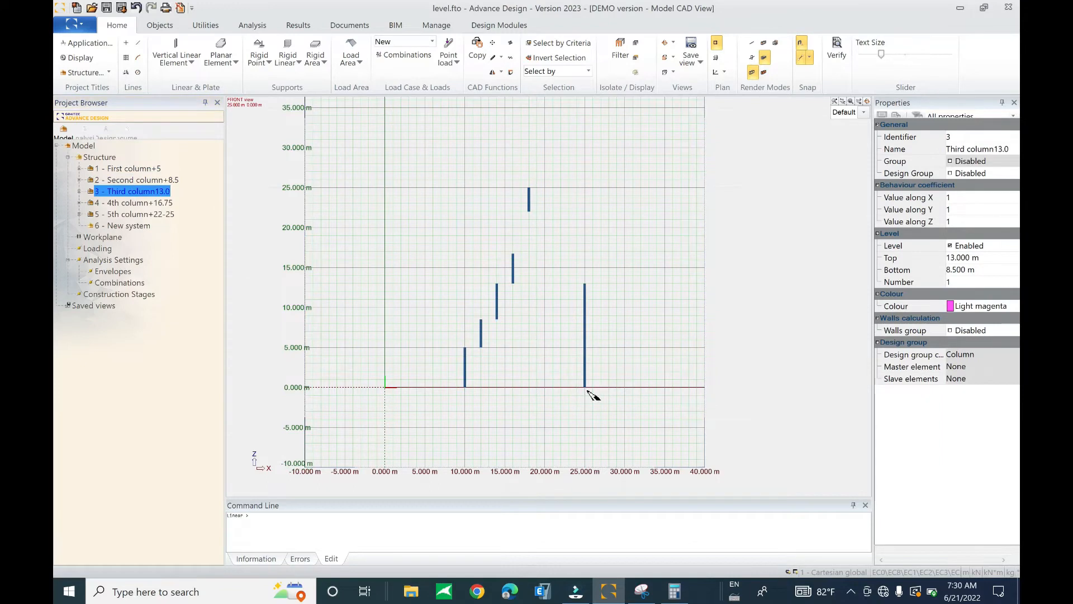
{"action": "left_click", "coordinate": [146, 204]}
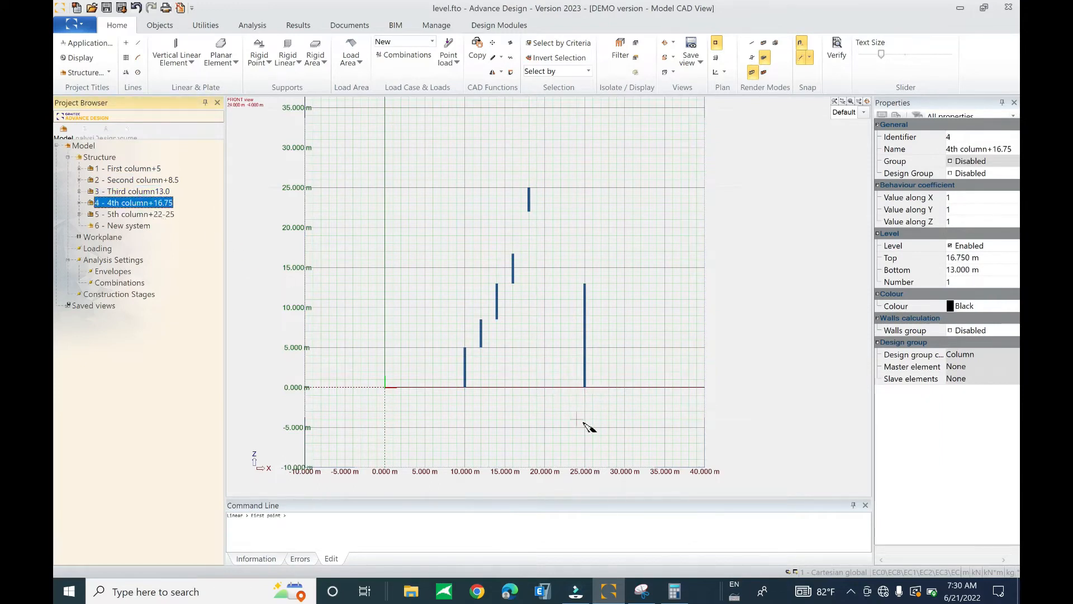
{"action": "left_click", "coordinate": [587, 431]}
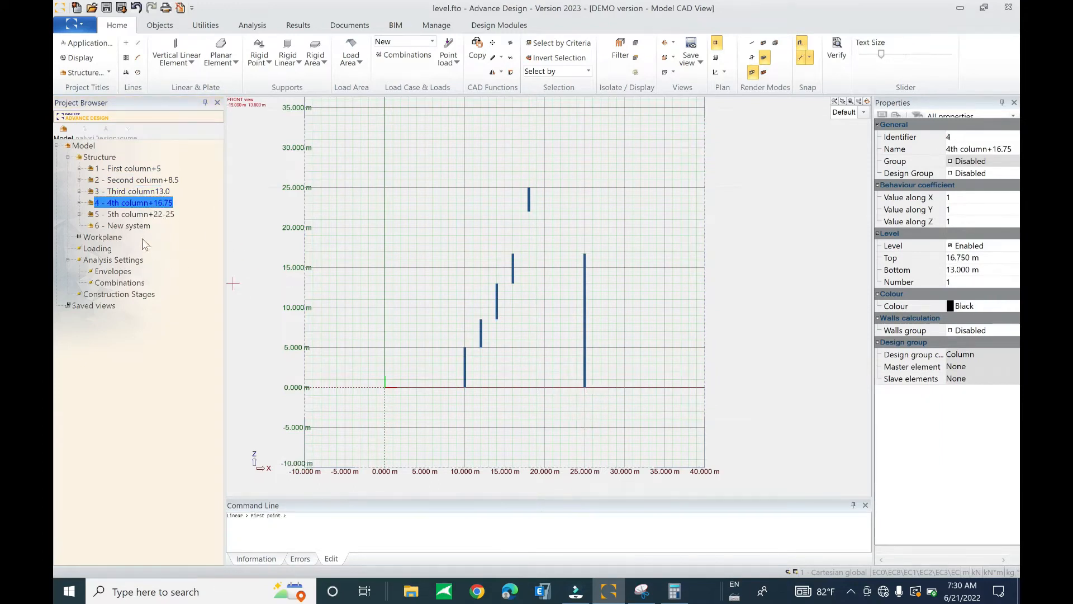
Place a vertical linear element at X 25 m in the 5th column+22-25 system and end the placement
{"action": "left_click", "coordinate": [136, 217]}
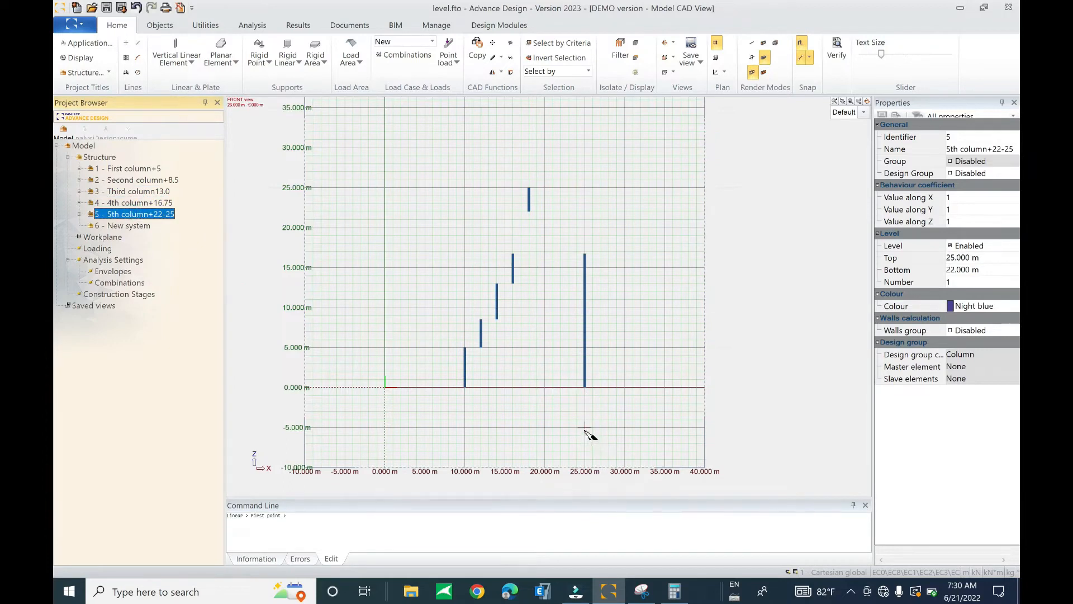
{"action": "left_click", "coordinate": [586, 431]}
{"action": "scroll", "coordinate": [574, 273], "scroll_direction": "up", "scroll_amount": 3}
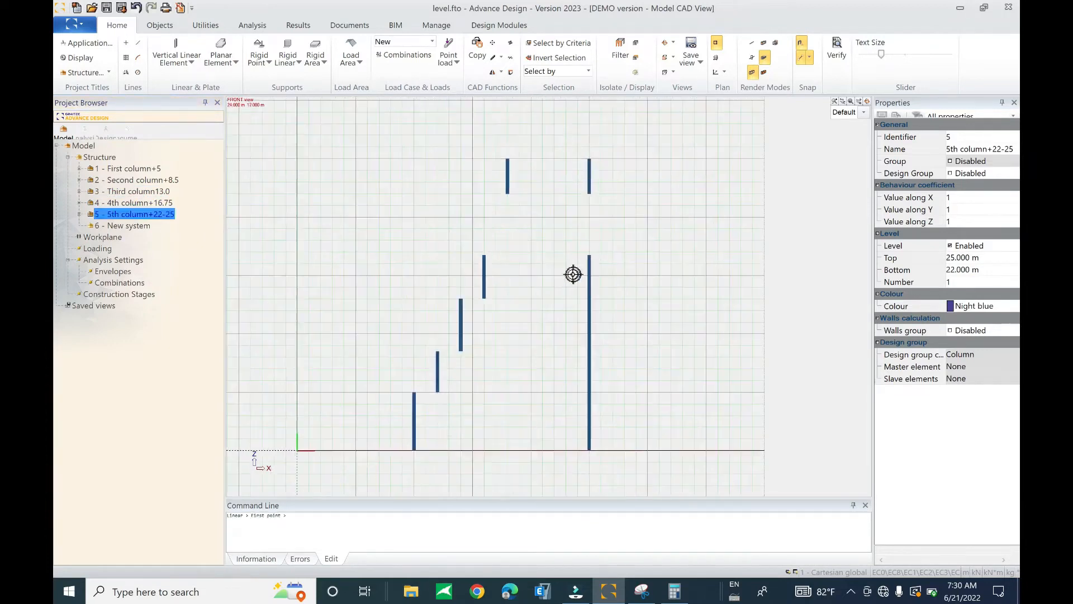
{"action": "middle_click_drag", "start_coordinate": [536, 308], "coordinate": [528, 283]}
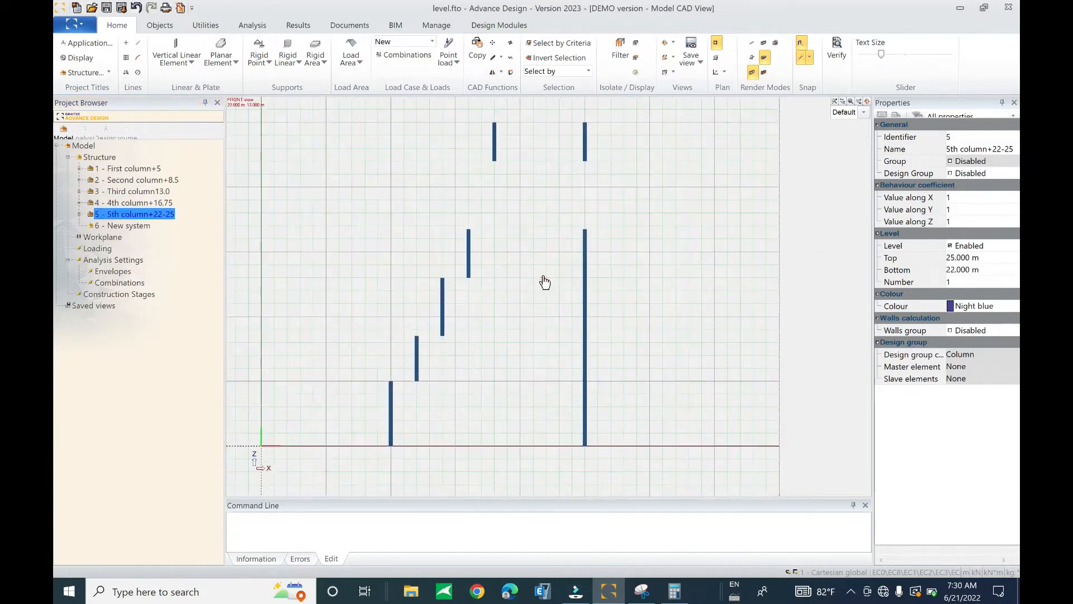
{"action": "key", "text": "Escape"}
{"action": "scroll", "coordinate": [535, 264], "scroll_direction": "down", "scroll_amount": 1}
{"action": "scroll", "coordinate": [535, 265], "scroll_direction": "down", "scroll_amount": 1}
{"action": "left_click_drag", "start_coordinate": [530, 155], "coordinate": [412, 388]}
{"action": "key", "text": "Escape"}
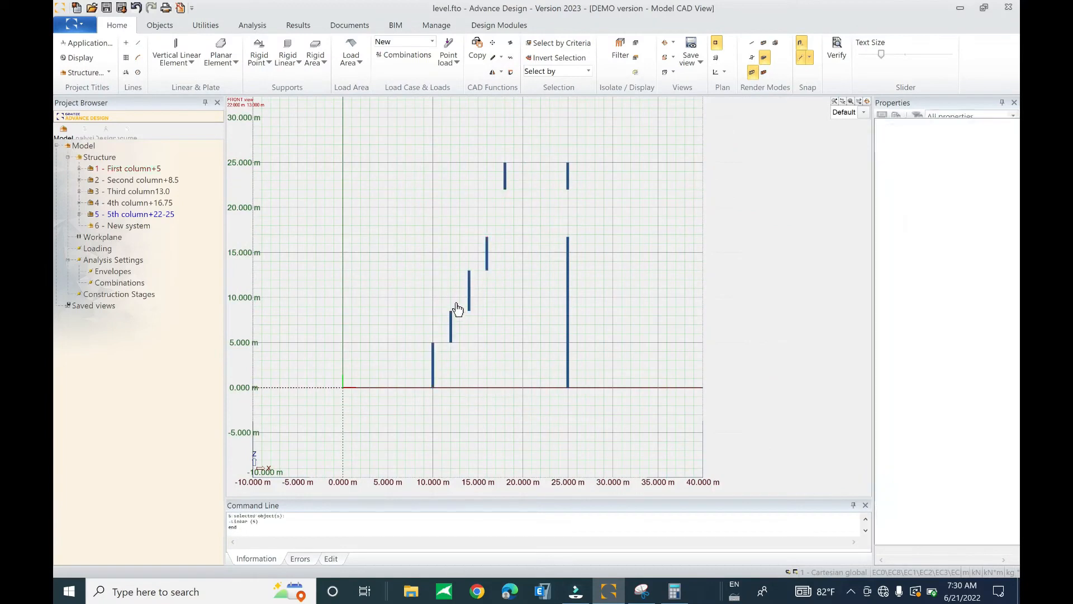
Rename the sixth system, New system, as "column -2 to 010"
{"action": "left_click", "coordinate": [130, 226]}
{"action": "middle_click_drag", "start_coordinate": [586, 402], "coordinate": [572, 359]}
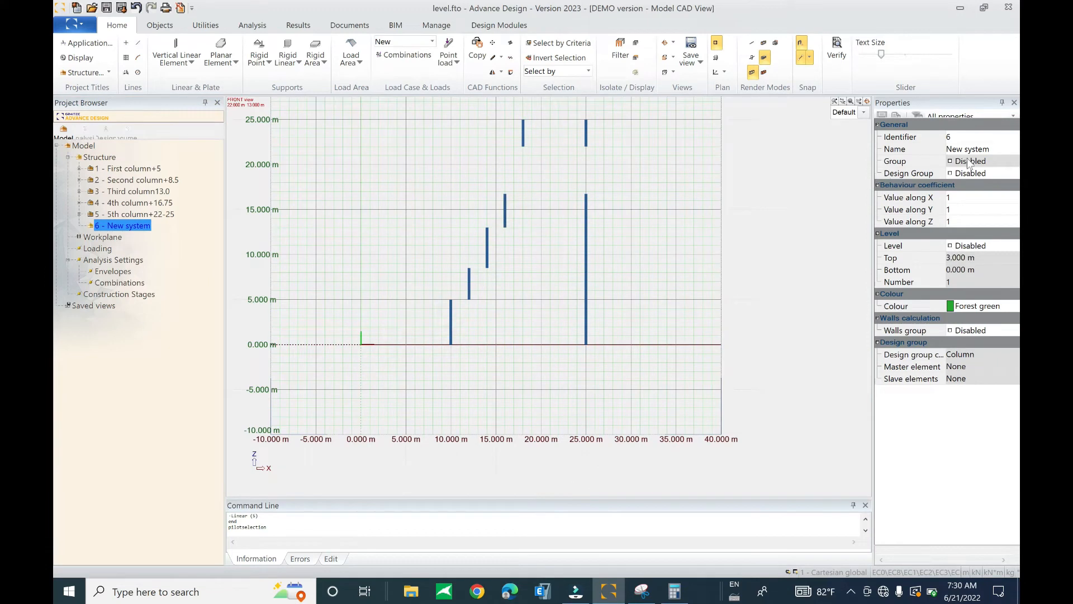
{"action": "left_click", "coordinate": [1003, 141]}
{"action": "left_click", "coordinate": [1003, 148]}
{"action": "left_click", "coordinate": [1003, 149]}
{"action": "key", "text": "ctrl+shift+Left"}
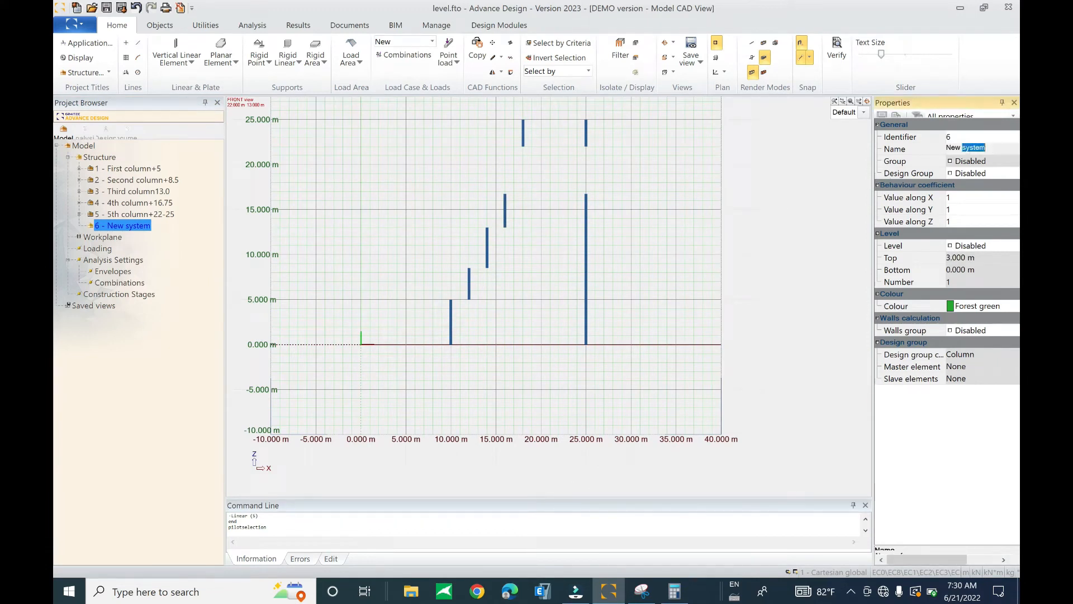
{"action": "type", "text": "column -2 to 010"}
{"action": "key", "text": "Return"}
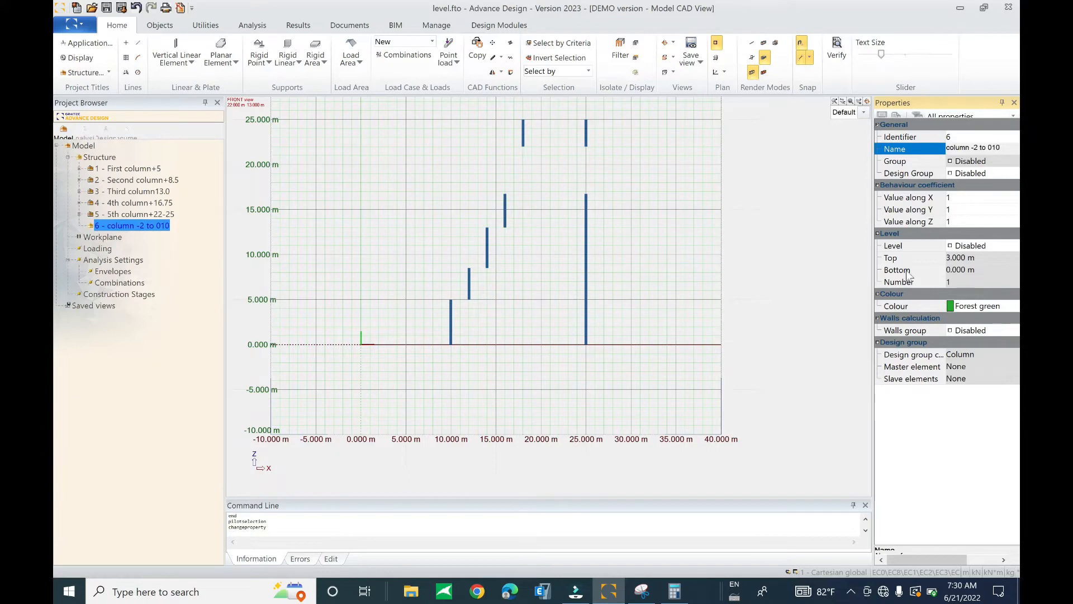
Enable the level of the column -2 to 010 system, with bottom at -10 m and top at -2 m
{"action": "left_click", "coordinate": [950, 246]}
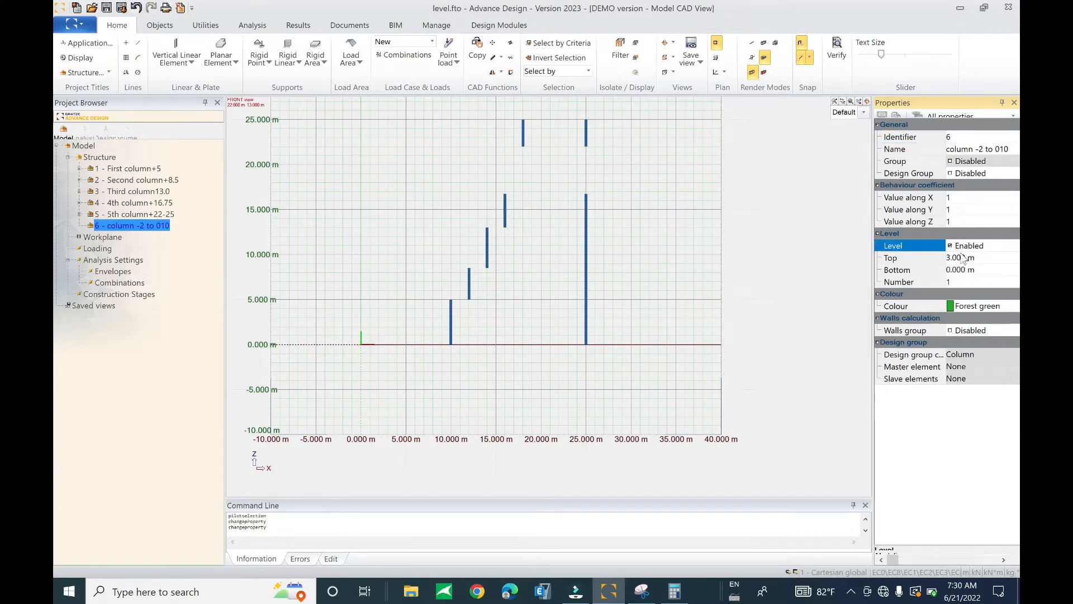
{"action": "left_click", "coordinate": [982, 269]}
{"action": "type", "text": "-10"}
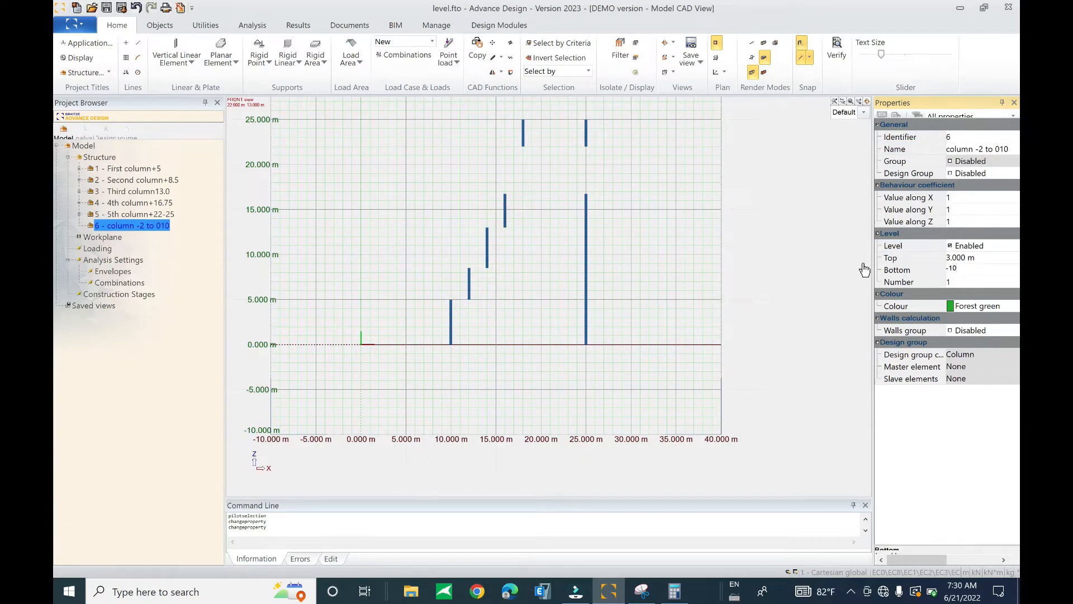
{"action": "left_click", "coordinate": [974, 259]}
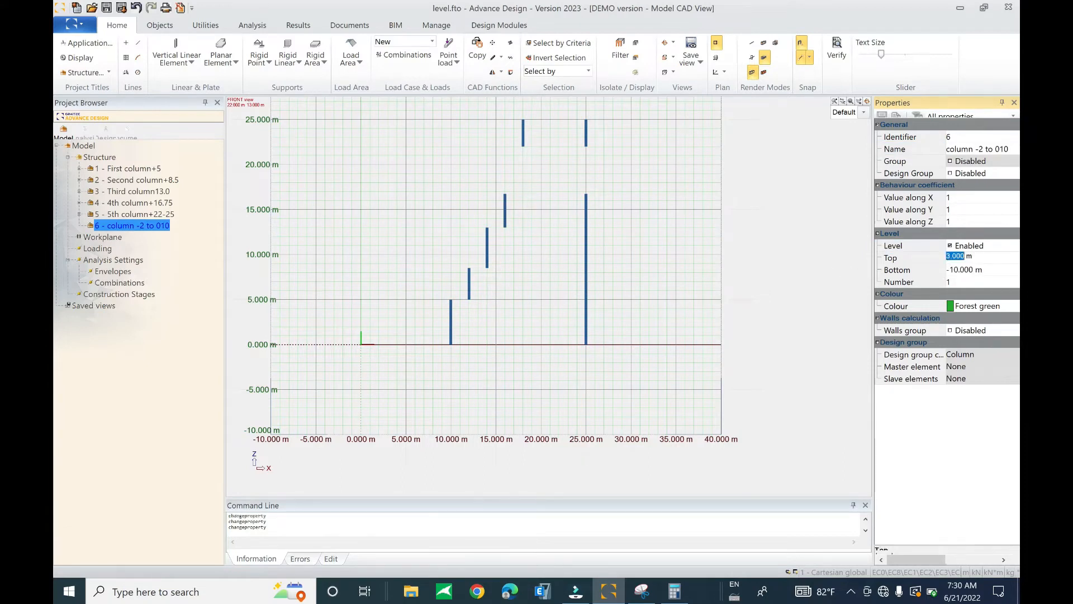
{"action": "type", "text": "-2"}
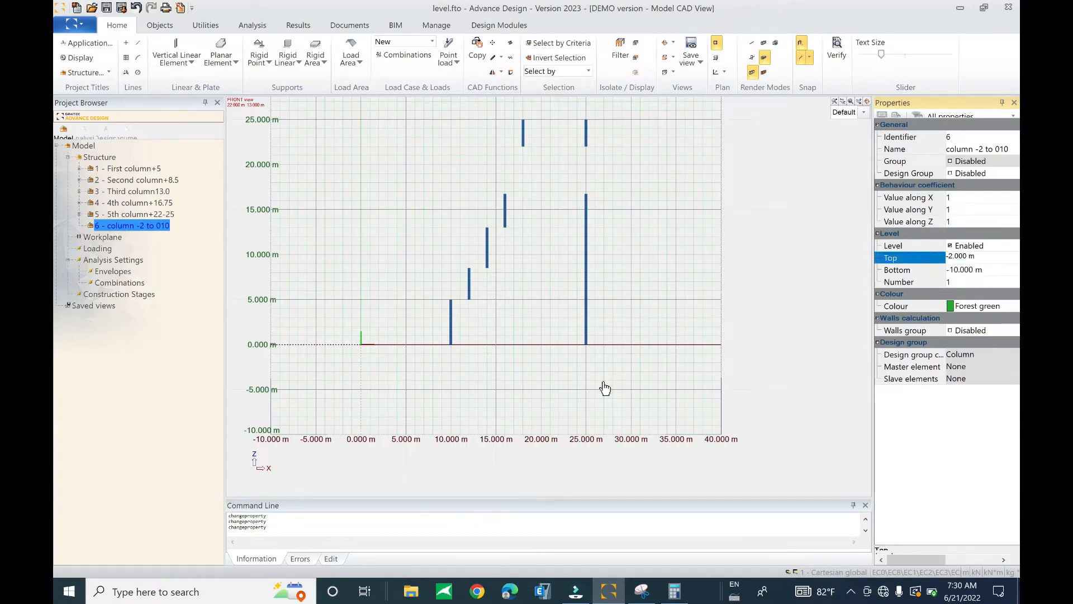
{"action": "left_click", "coordinate": [175, 43]}
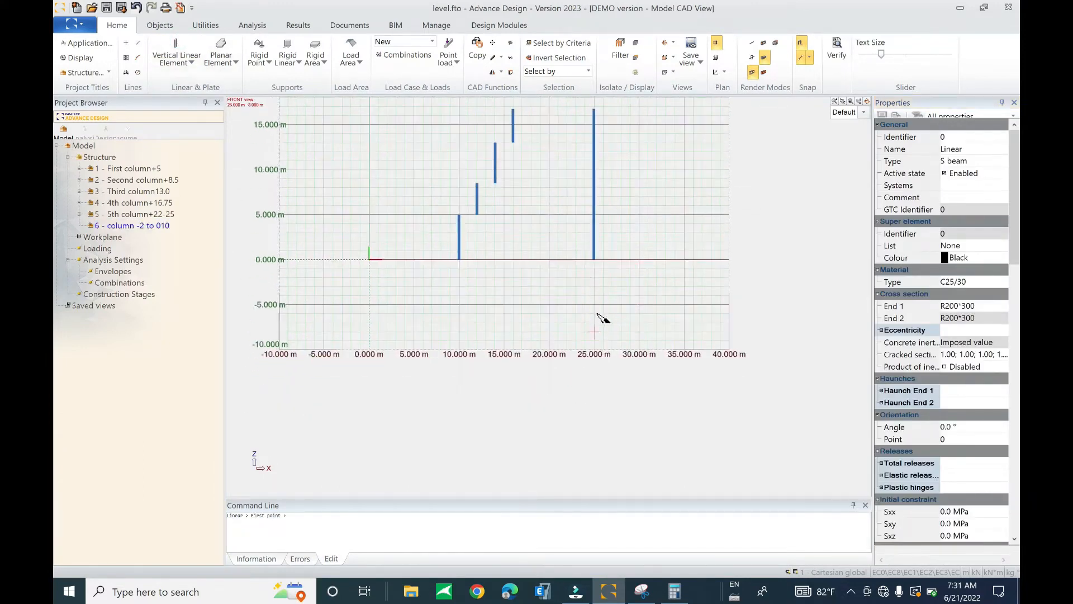
{"action": "left_click", "coordinate": [596, 351]}
{"action": "key", "text": "ctrl+z"}
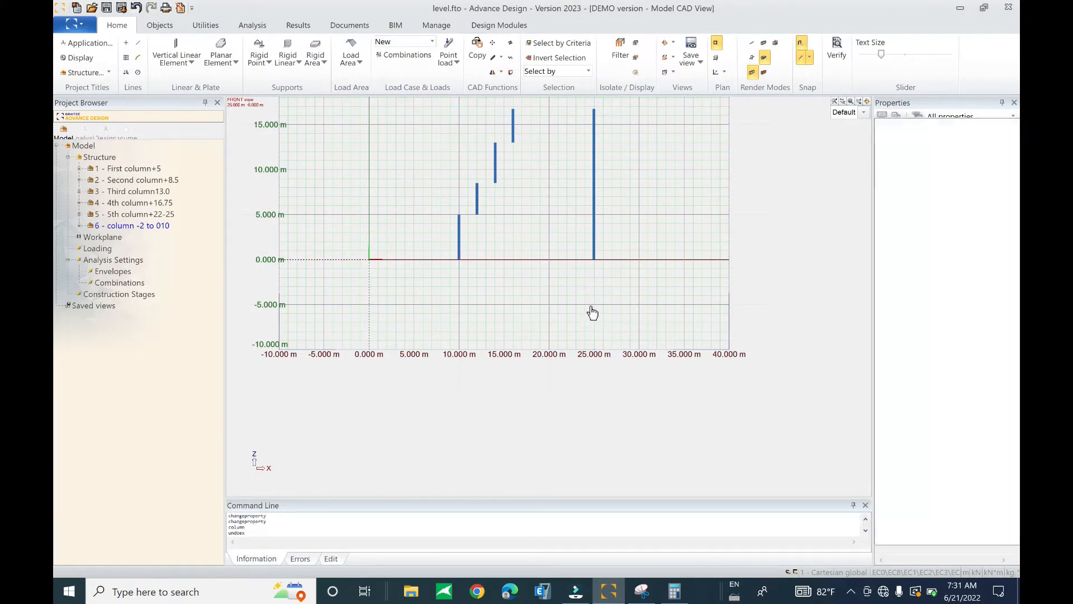
Place a vertical linear element at X 25 m in the column -2 to 010 system and end the placement
{"action": "left_click", "coordinate": [177, 44]}
{"action": "scroll", "coordinate": [618, 220], "scroll_direction": "down", "scroll_amount": 3}
{"action": "key", "text": "ctrl+y"}
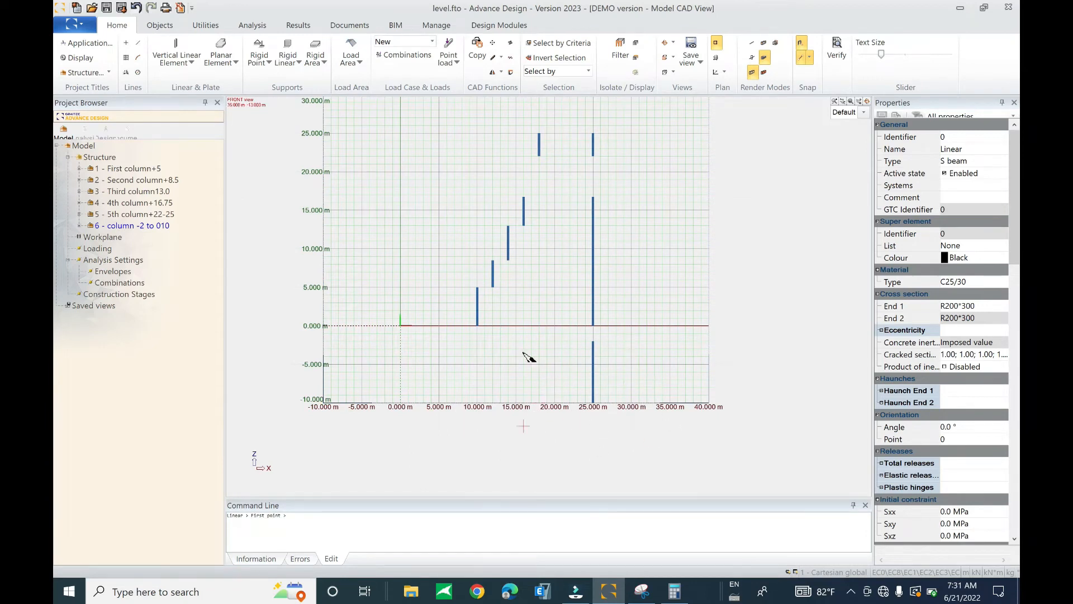
{"action": "scroll", "coordinate": [577, 393], "scroll_direction": "up", "scroll_amount": 1}
{"action": "scroll", "coordinate": [639, 410], "scroll_direction": "up", "scroll_amount": 4}
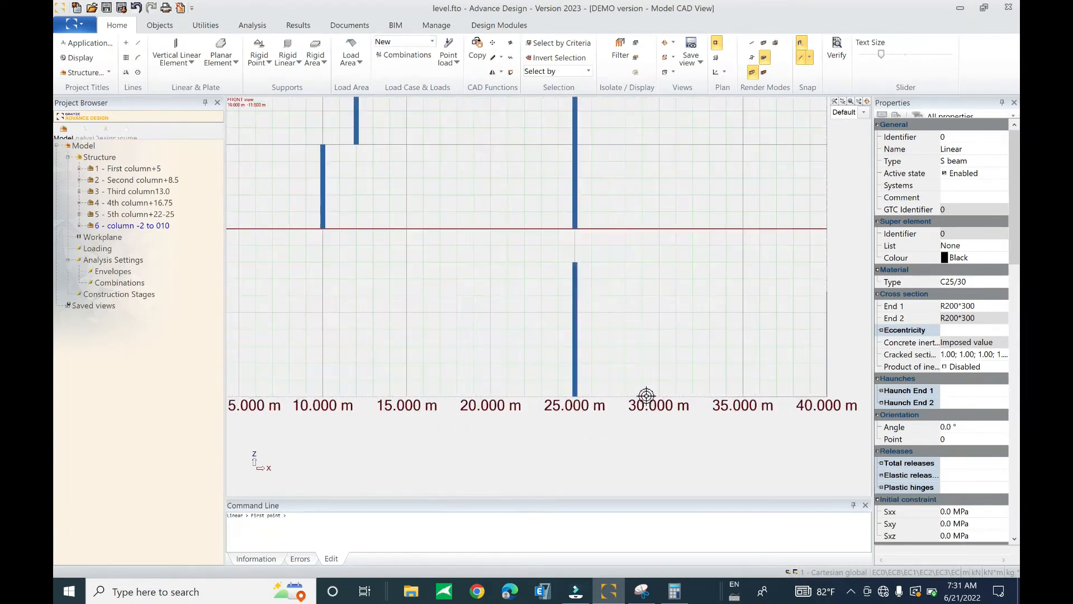
{"action": "key", "text": "Escape"}
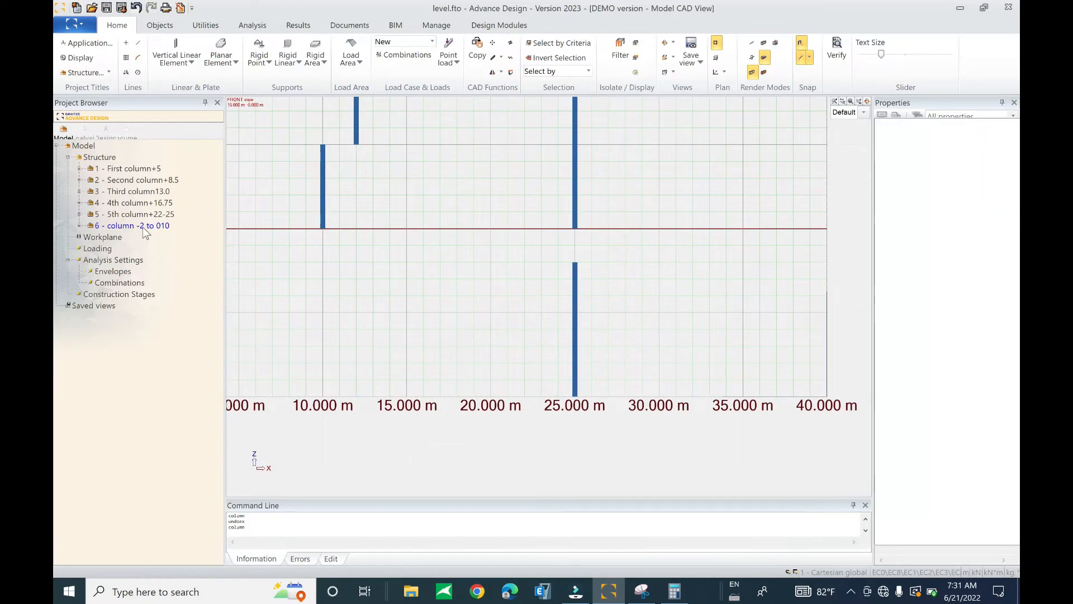
Rename the sixth system as "column -2 to -10" and save the model
{"action": "left_click", "coordinate": [143, 227]}
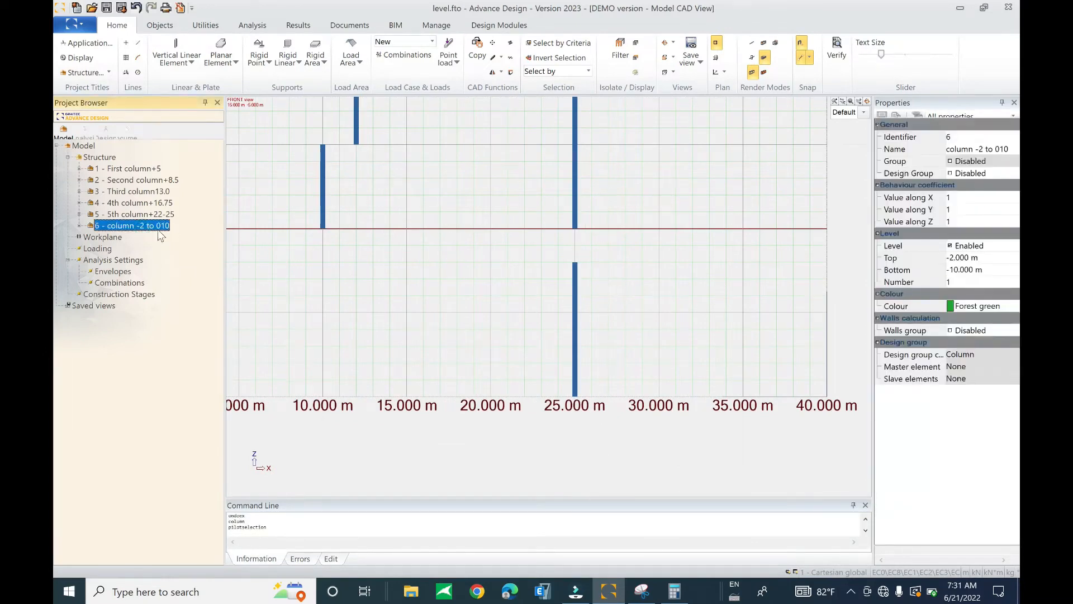
{"action": "left_click_drag", "start_coordinate": [997, 148], "coordinate": [992, 148]}
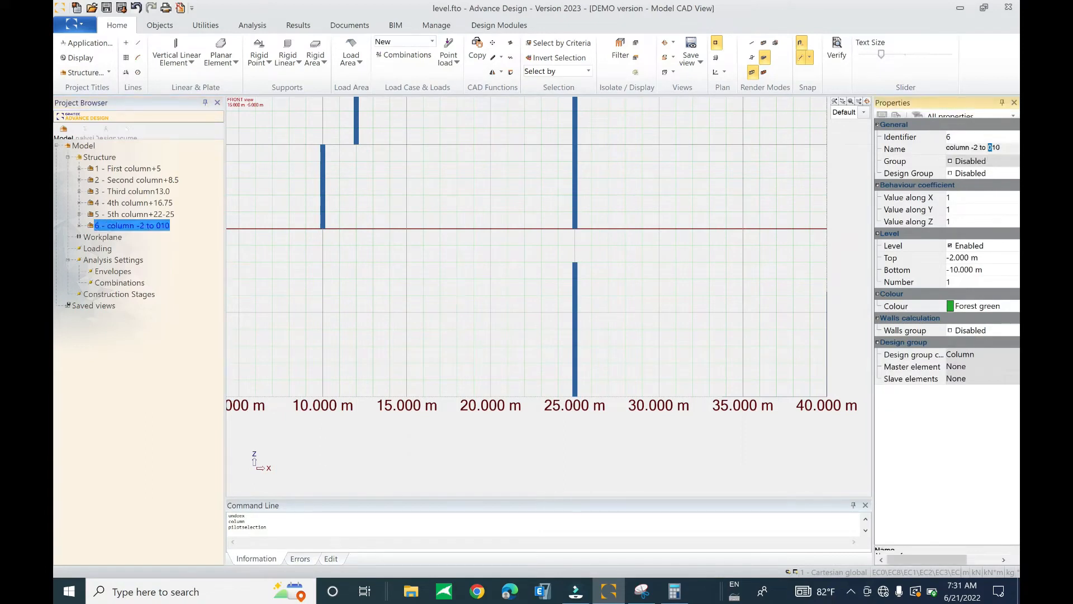
{"action": "key", "text": "Return"}
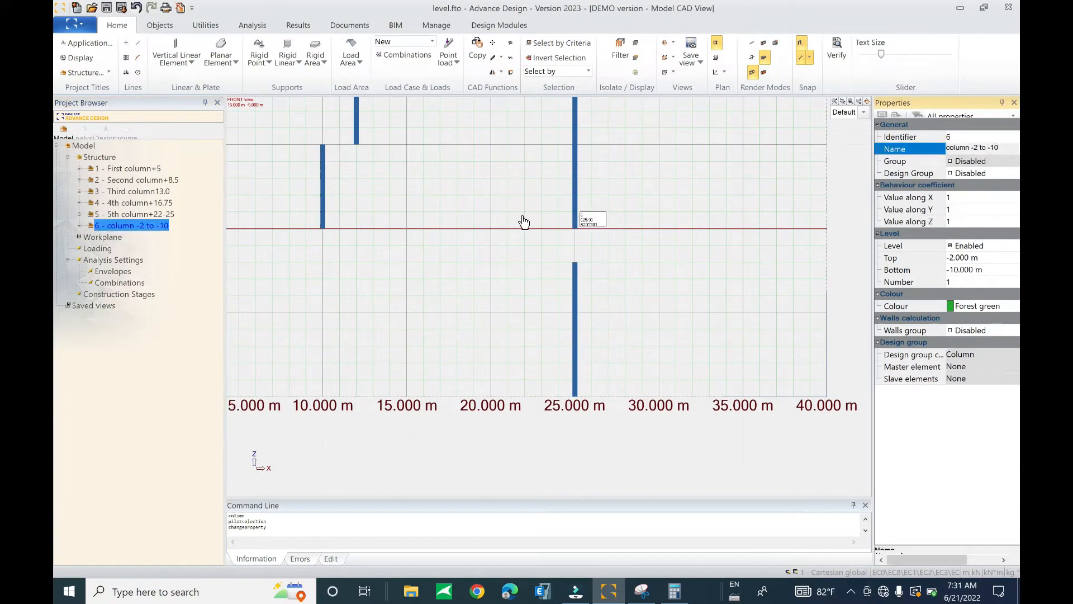
{"action": "key", "text": "ctrl+s"}
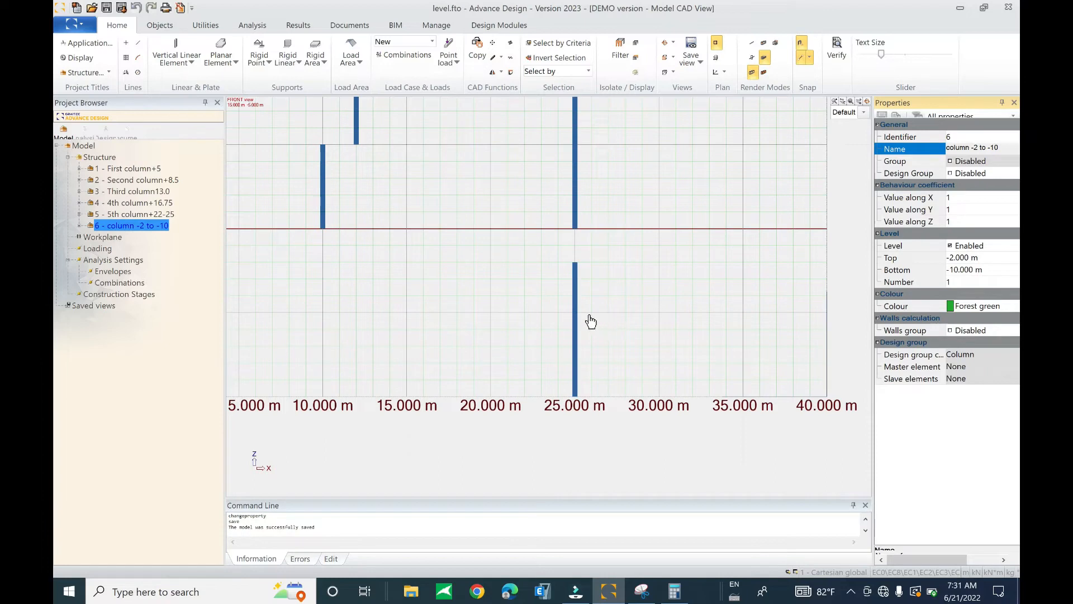
{"action": "scroll", "coordinate": [629, 427], "scroll_direction": "down", "scroll_amount": 4}
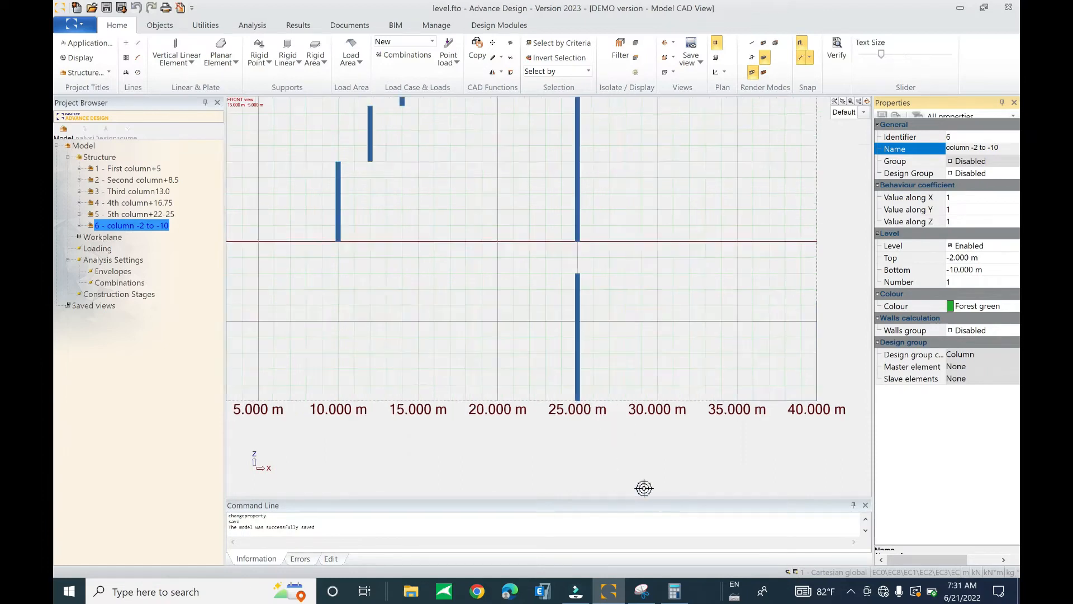
{"action": "scroll", "coordinate": [637, 447], "scroll_direction": "down", "scroll_amount": 1}
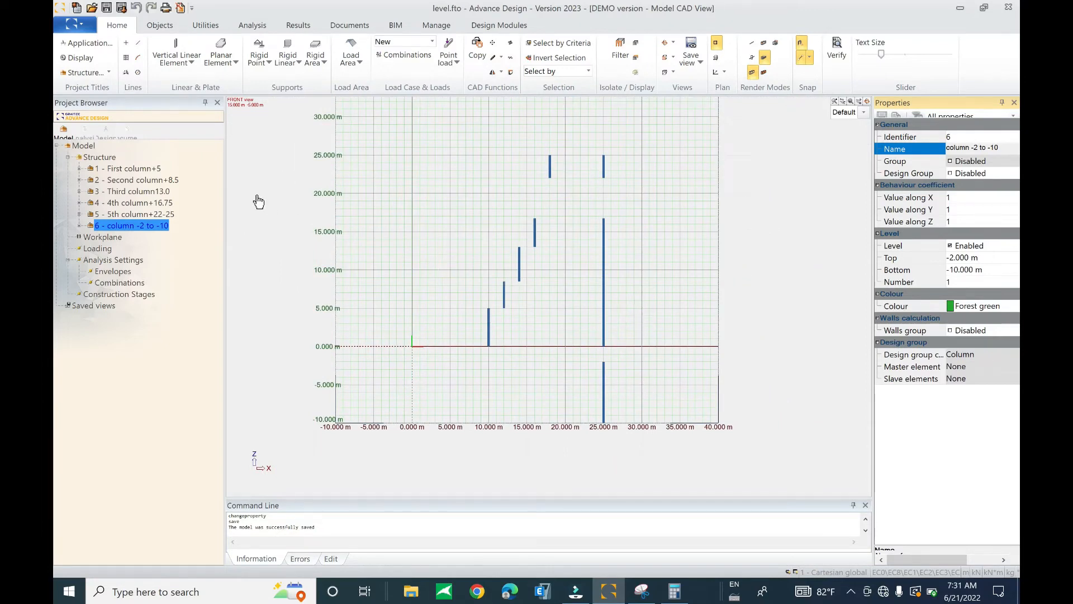
{"action": "middle_click_drag", "start_coordinate": [467, 226], "coordinate": [396, 261]}
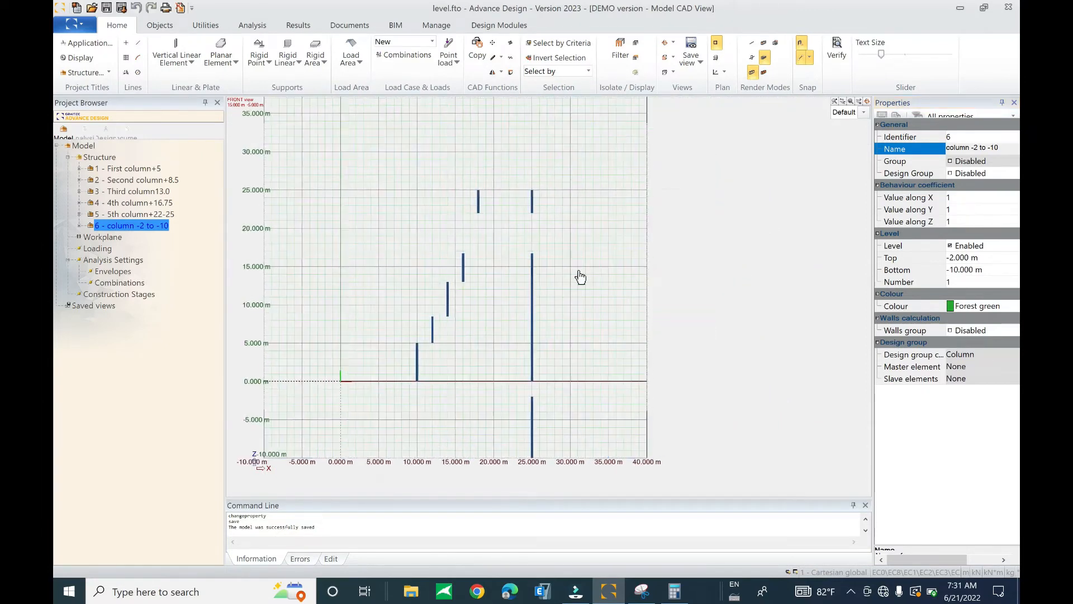
{"action": "key", "text": "ctrl+s"}
Examine the linear element types and the level properties of the First column+5, 5th column+22-25 and column -2 to -10 systems
{"action": "left_click", "coordinate": [177, 60]}
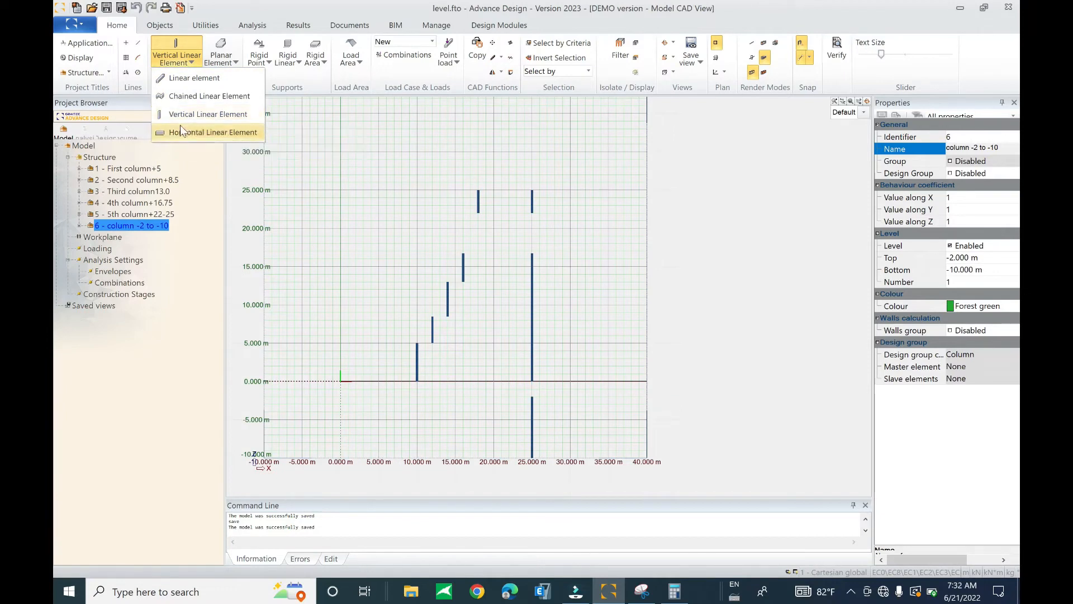
{"action": "left_click", "coordinate": [126, 176]}
{"action": "left_click", "coordinate": [124, 170]}
{"action": "left_click", "coordinate": [132, 226]}
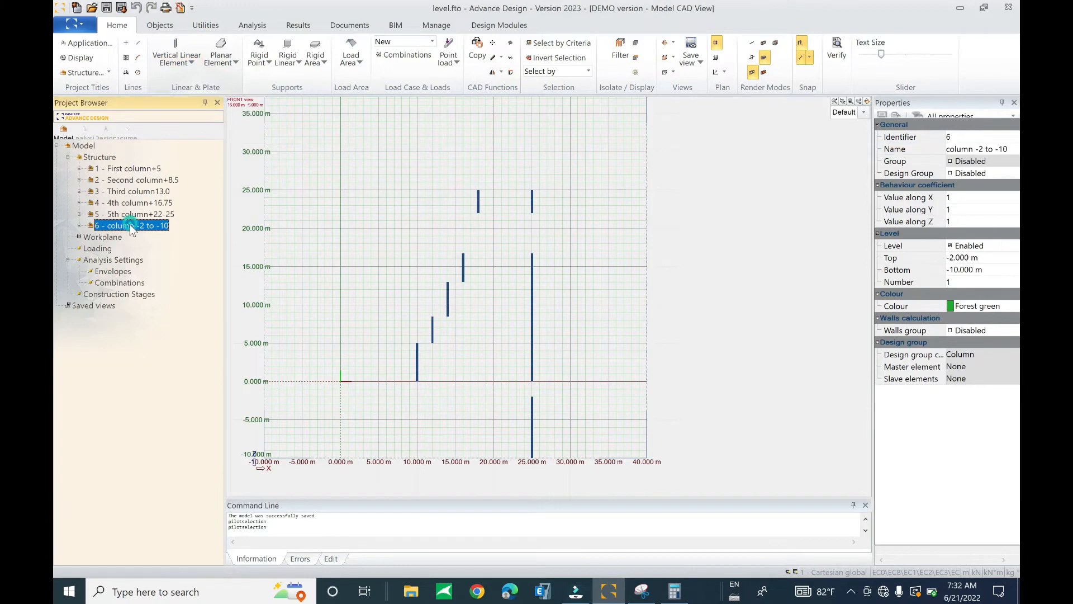
{"action": "left_click", "coordinate": [125, 170]}
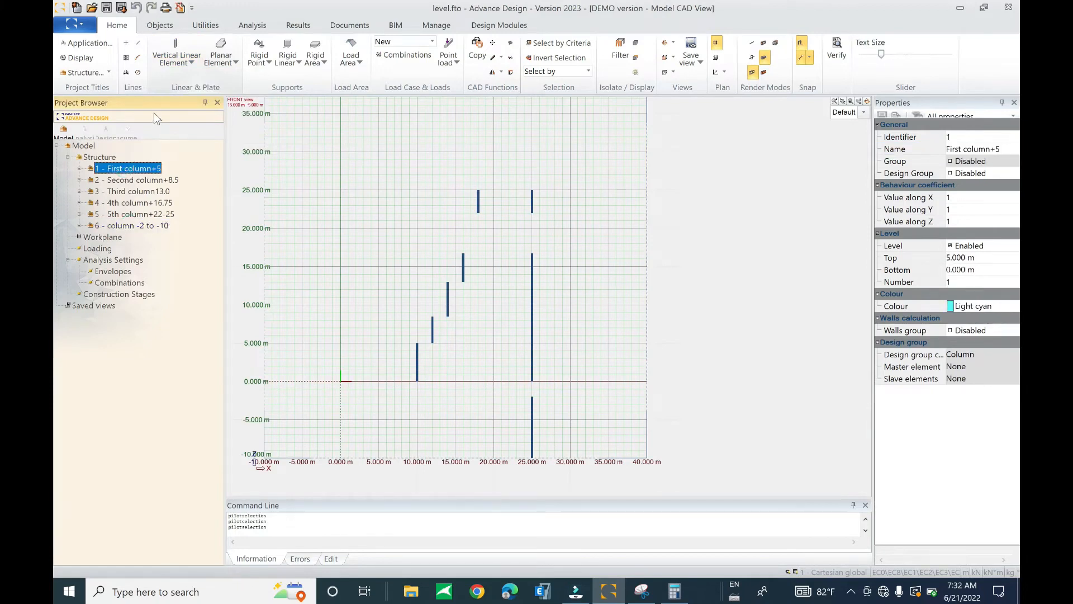
{"action": "left_click", "coordinate": [177, 61]}
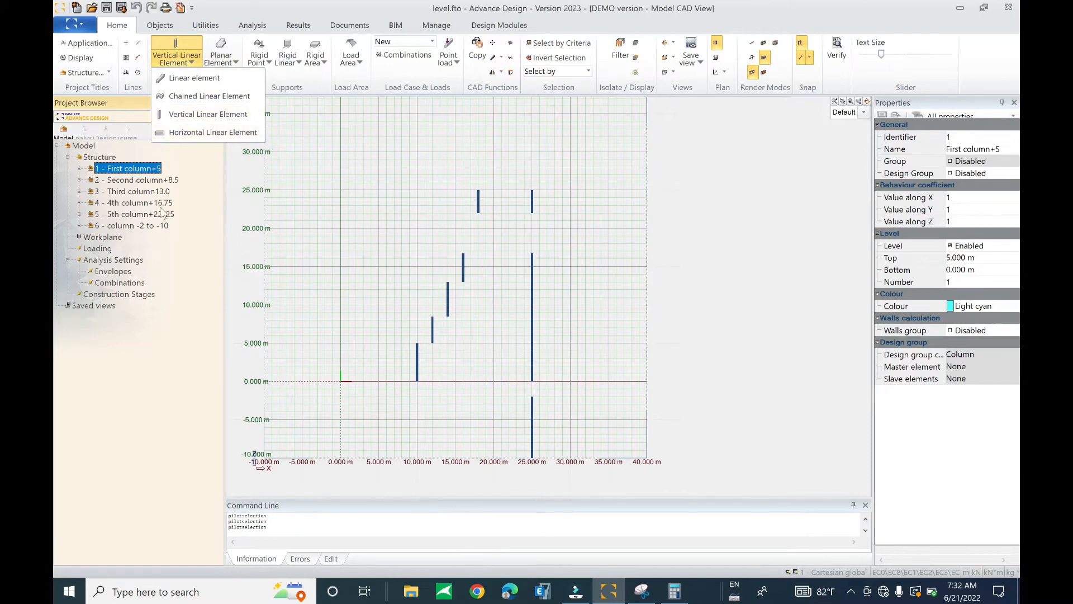
{"action": "left_click", "coordinate": [558, 396]}
{"action": "middle_click_drag", "start_coordinate": [508, 378], "coordinate": [520, 312]}
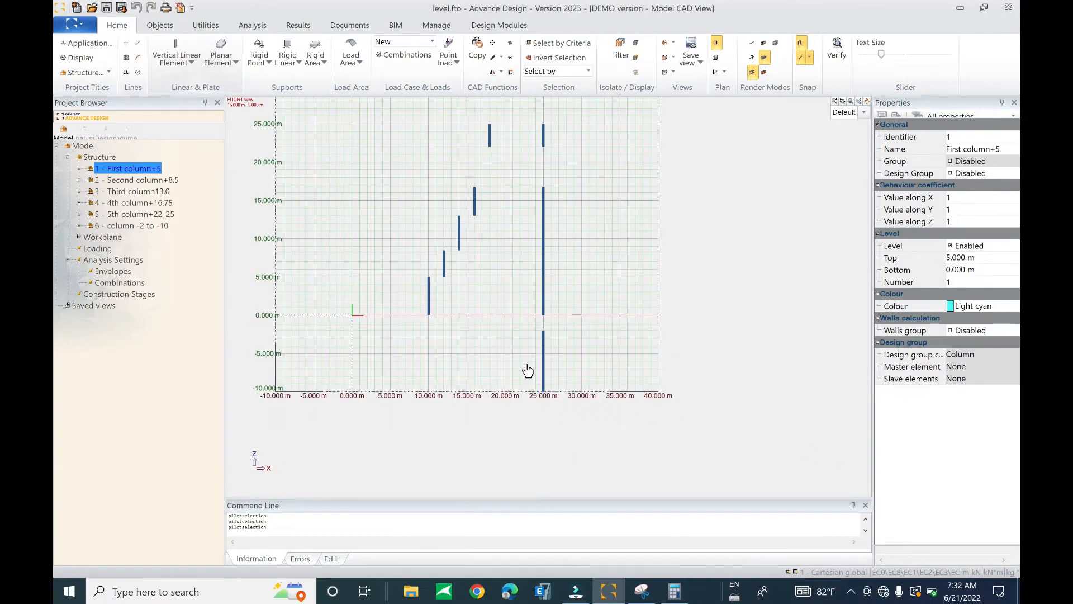
{"action": "scroll", "coordinate": [542, 387], "scroll_direction": "down", "scroll_amount": 2}
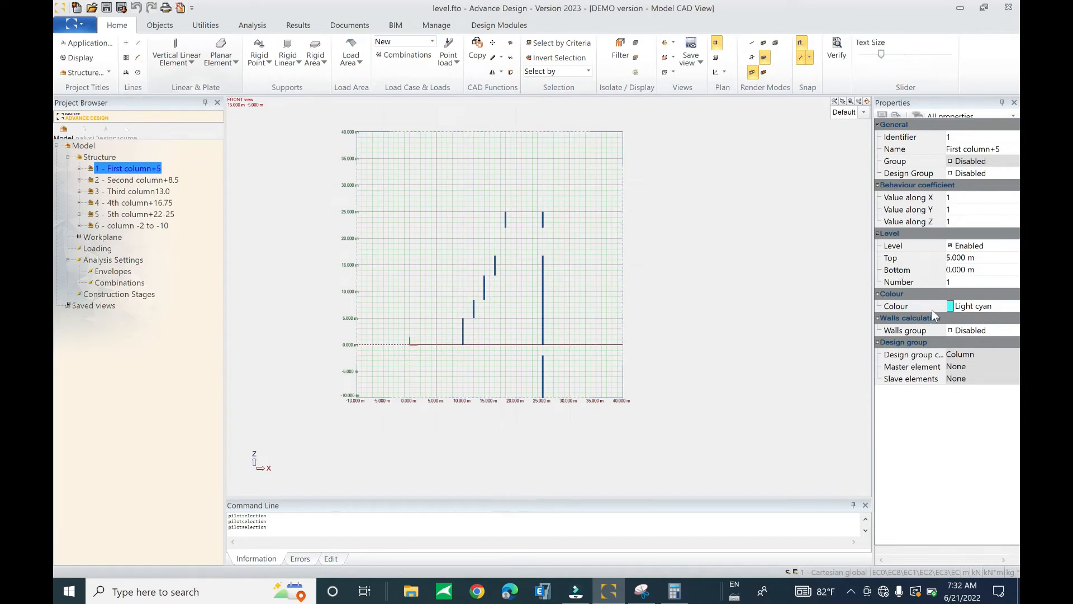
{"action": "left_click", "coordinate": [125, 214]}
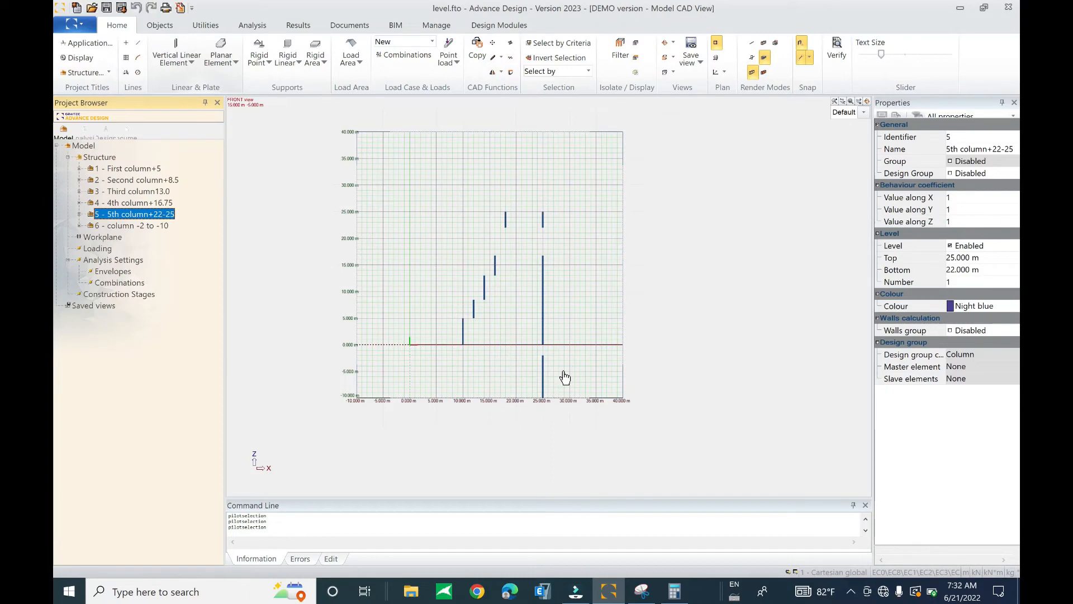
{"action": "scroll", "coordinate": [479, 311], "scroll_direction": "up", "scroll_amount": 1}
{"action": "left_click", "coordinate": [177, 59]}
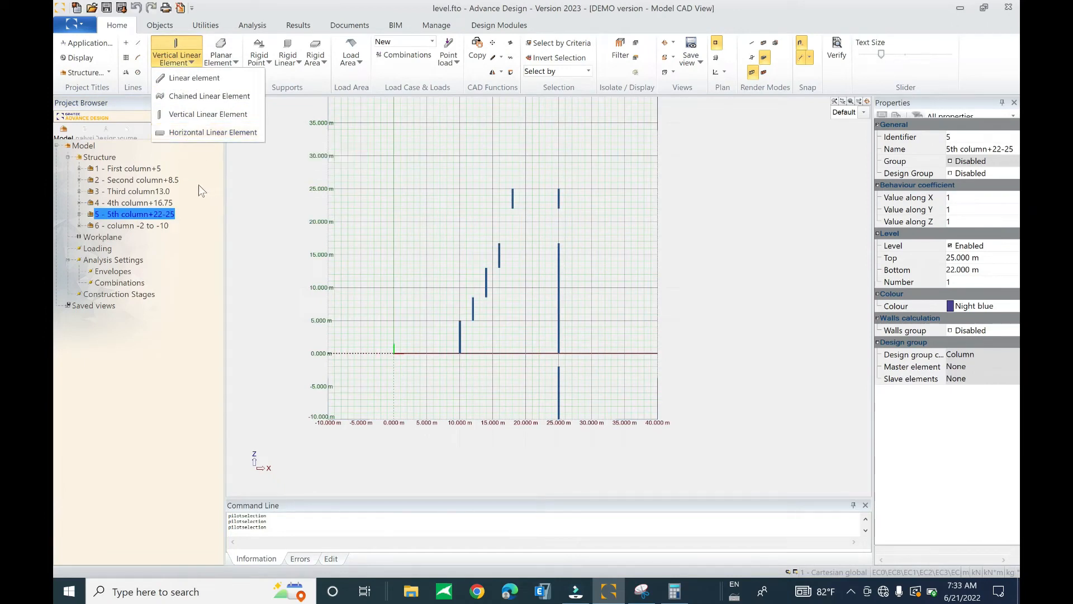
{"action": "left_click", "coordinate": [132, 169]}
{"action": "left_click", "coordinate": [121, 179]}
{"action": "left_click", "coordinate": [118, 168]}
Try to place a horizontal linear element in the Structure system, whose level is disabled
{"action": "left_click", "coordinate": [107, 159]}
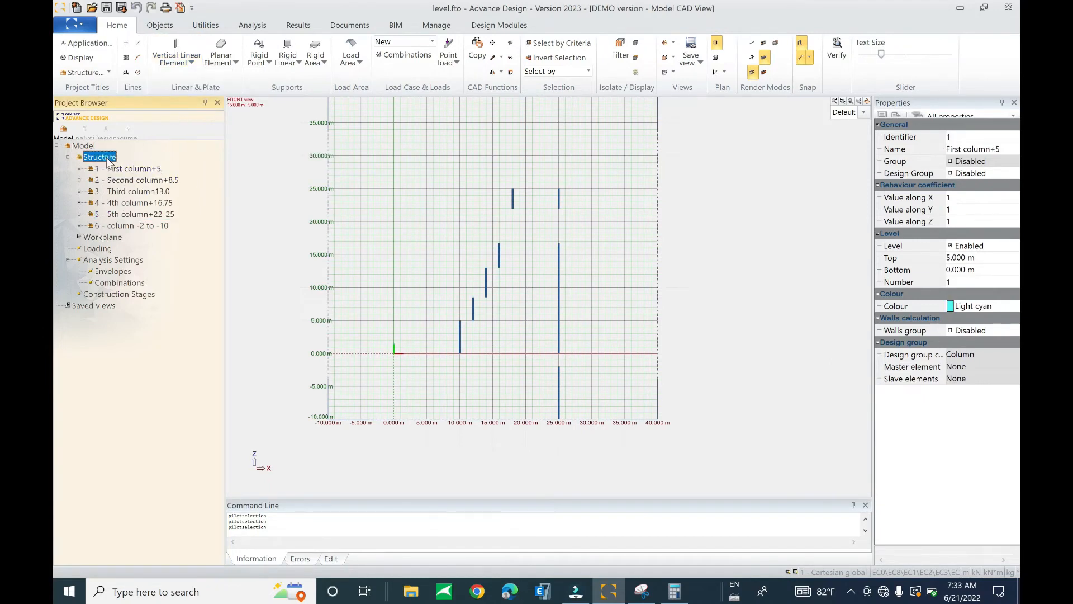
{"action": "left_click", "coordinate": [177, 59]}
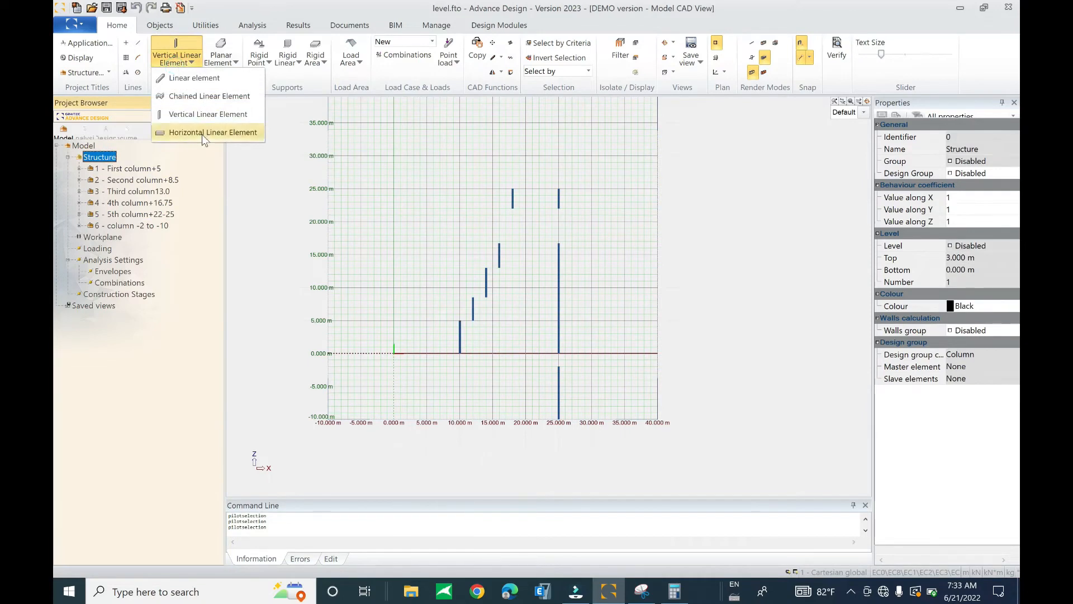
{"action": "left_click", "coordinate": [204, 133]}
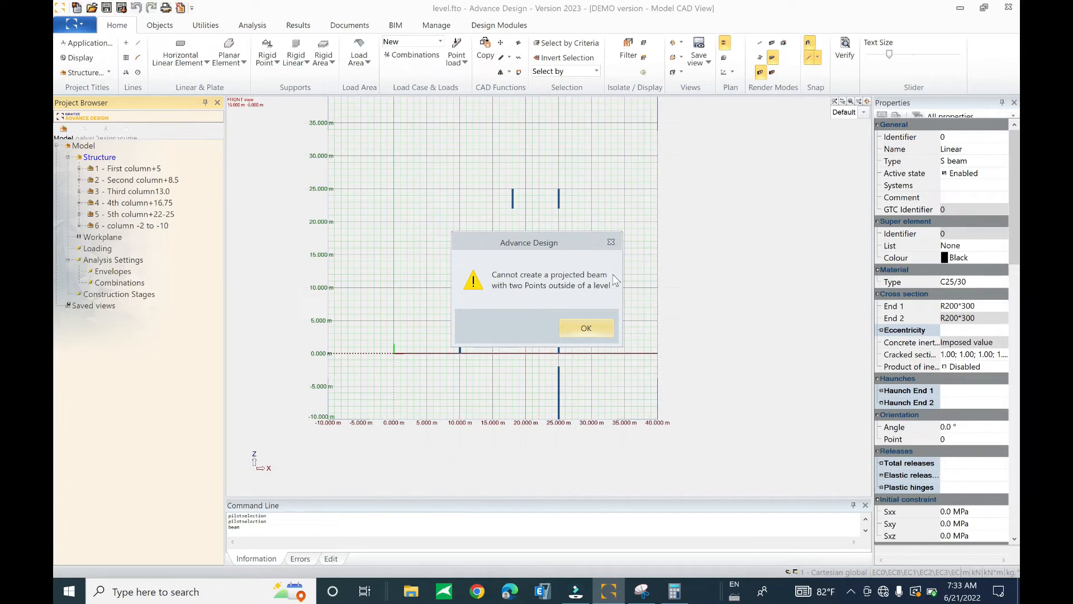
{"action": "key", "text": "Return"}
Place a horizontal linear element from X 30 m to X 37 m in the First column+5 system
{"action": "left_click", "coordinate": [128, 168]}
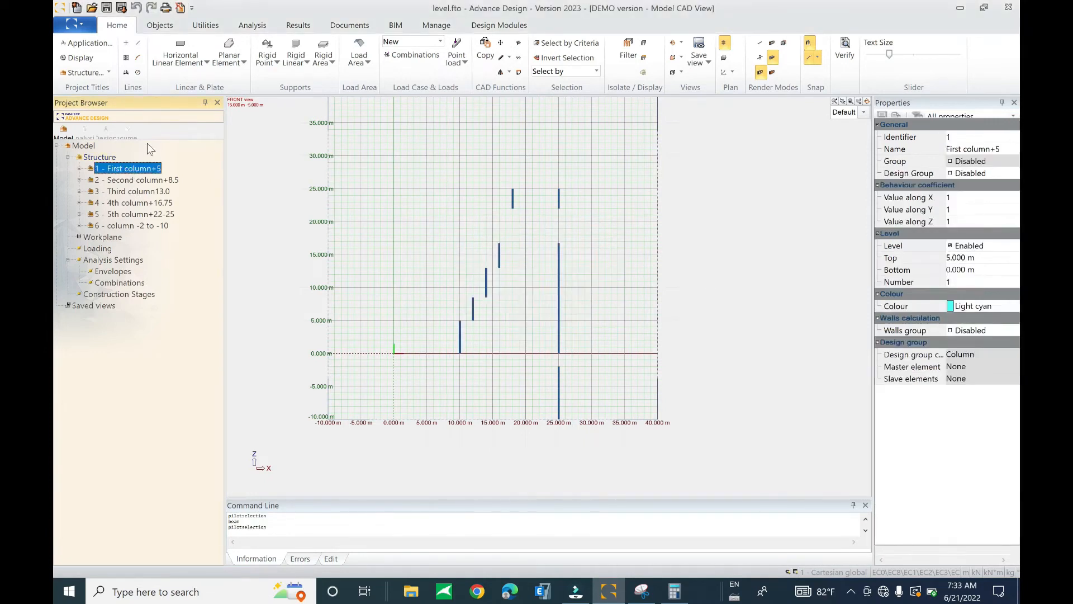
{"action": "left_click", "coordinate": [182, 66]}
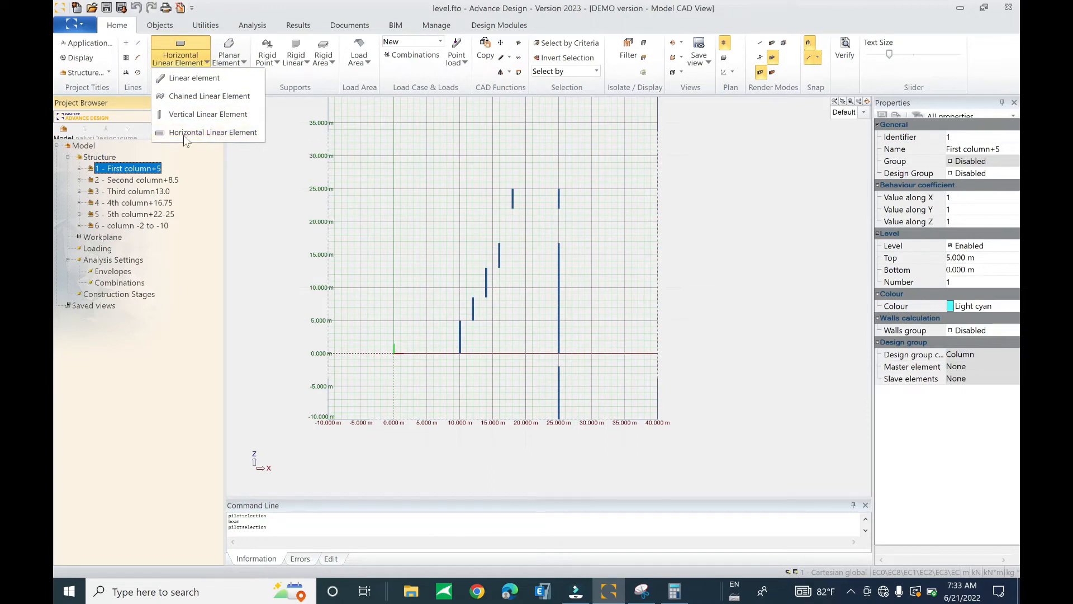
{"action": "left_click", "coordinate": [197, 132]}
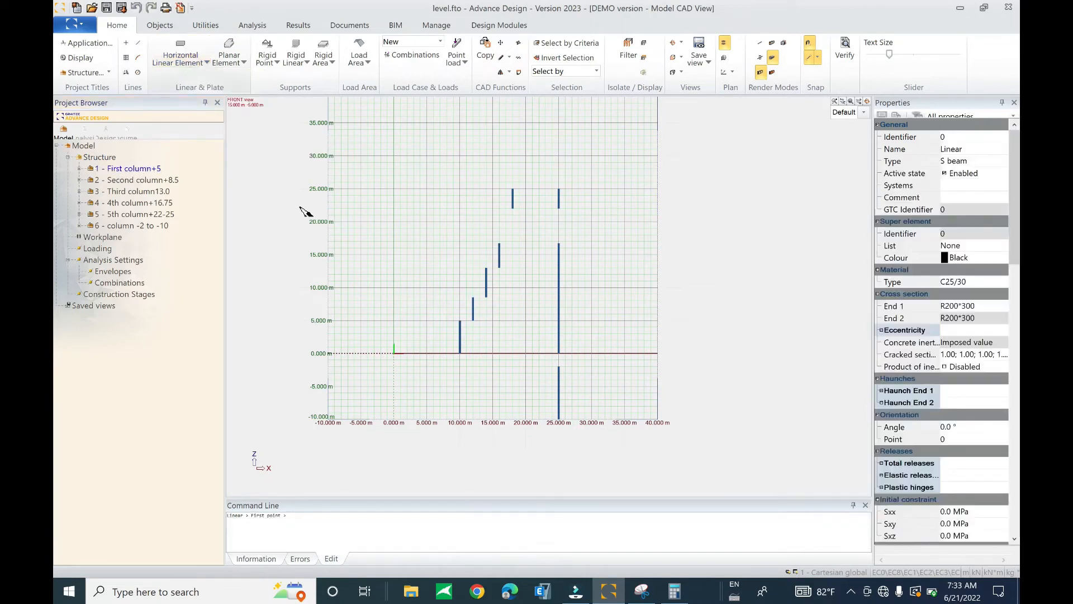
{"action": "left_click", "coordinate": [142, 168]}
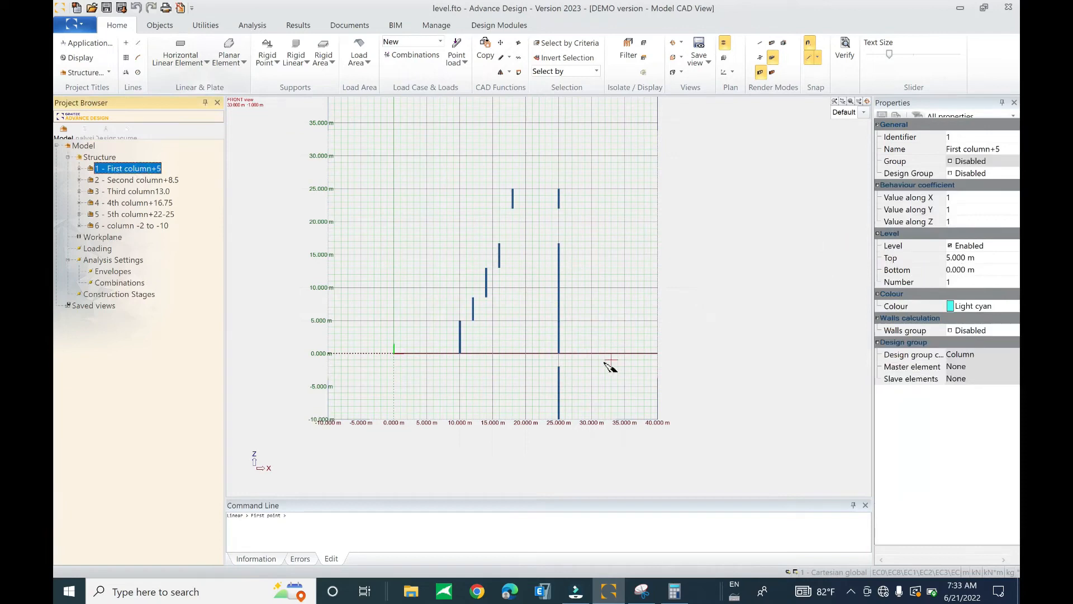
{"action": "left_click", "coordinate": [167, 45]}
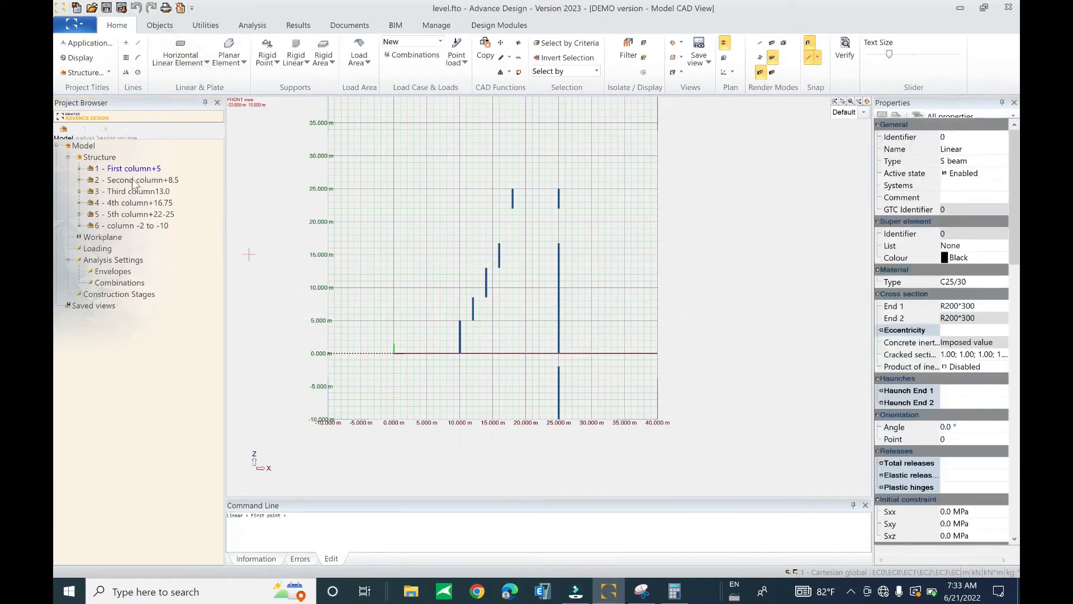
{"action": "left_click", "coordinate": [595, 356]}
{"action": "left_click", "coordinate": [642, 358]}
{"action": "scroll", "coordinate": [665, 359], "scroll_direction": "up", "scroll_amount": 2}
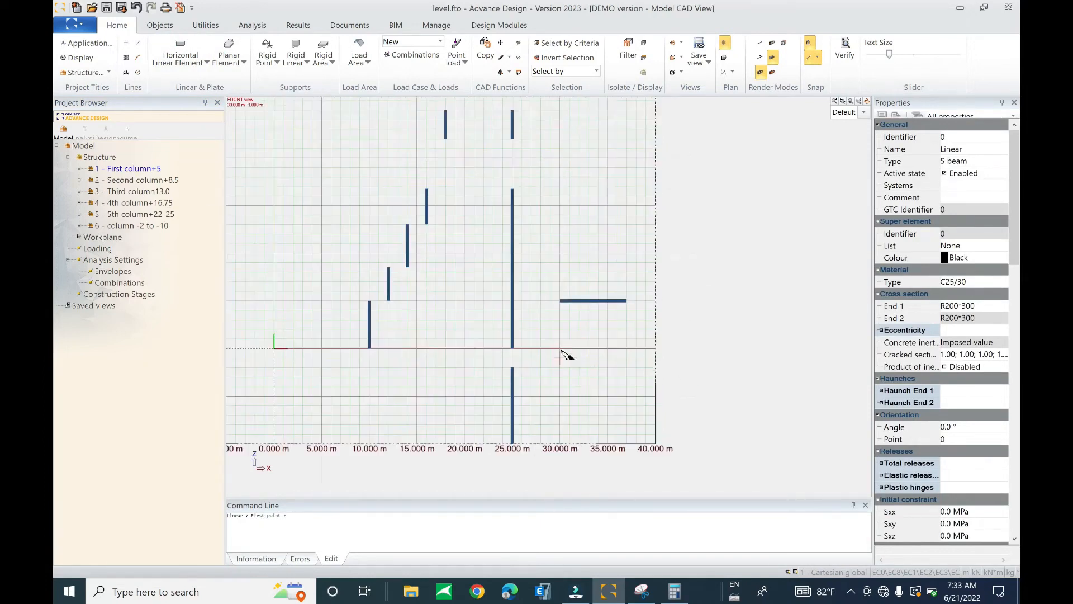
{"action": "middle_click_drag", "start_coordinate": [577, 346], "coordinate": [590, 379]}
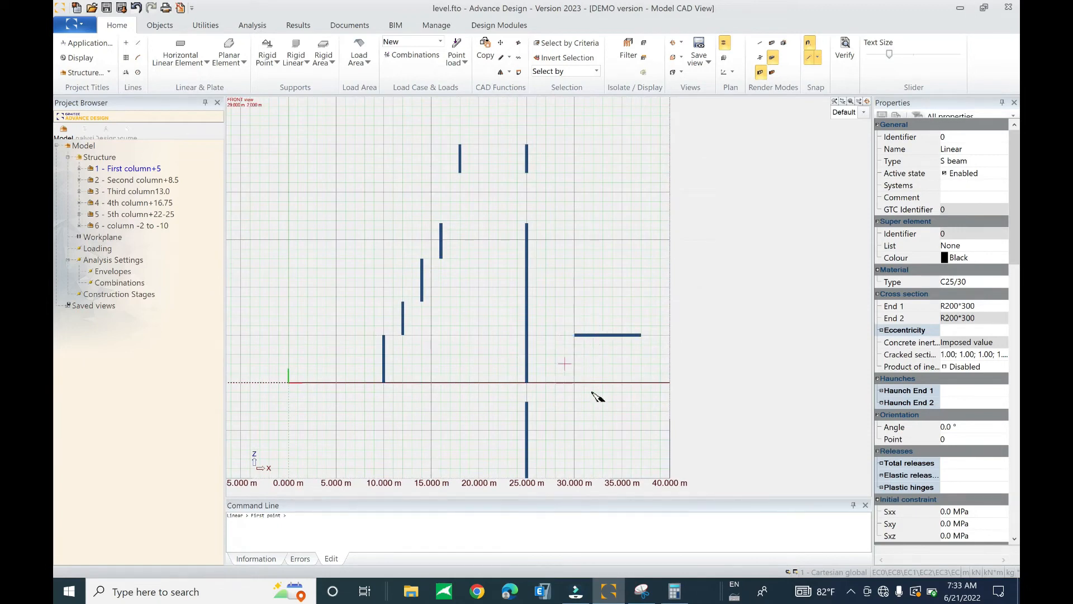
{"action": "scroll", "coordinate": [594, 395], "scroll_direction": "down", "scroll_amount": 2}
Place horizontal linear elements from X 30 to 37 m in the Second column+8.5 system and X 30 to 35 m in the Third column13.0 system
{"action": "left_click", "coordinate": [137, 181]}
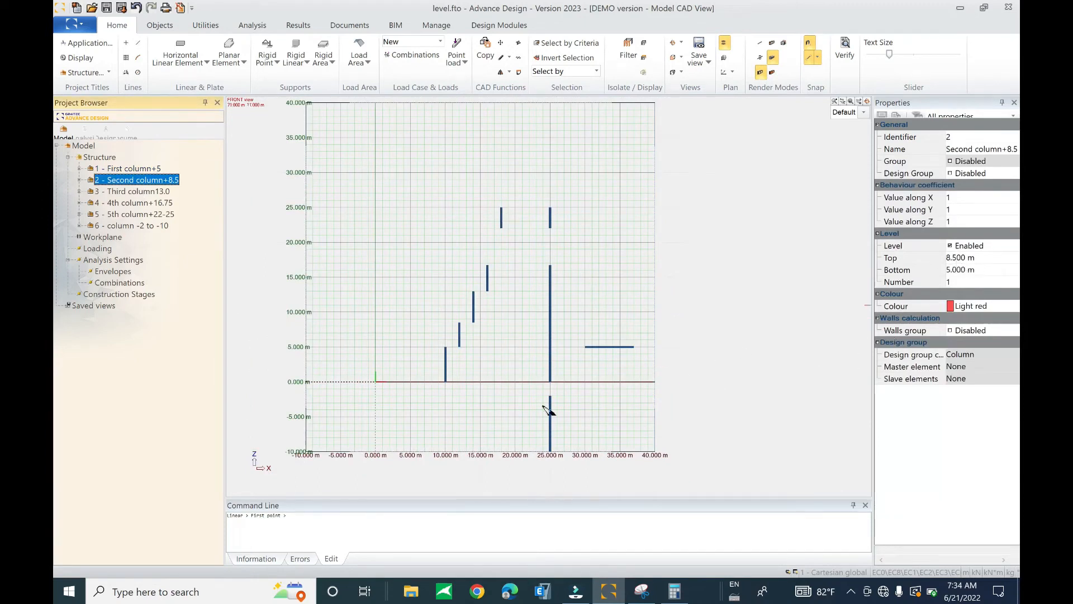
{"action": "left_click", "coordinate": [591, 449]}
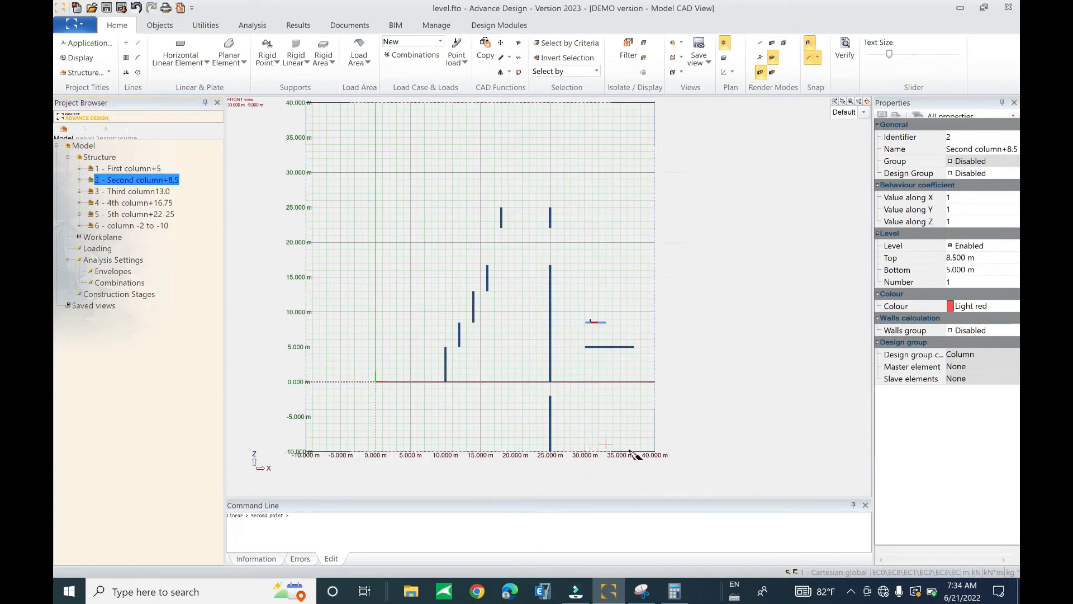
{"action": "left_click", "coordinate": [634, 333]}
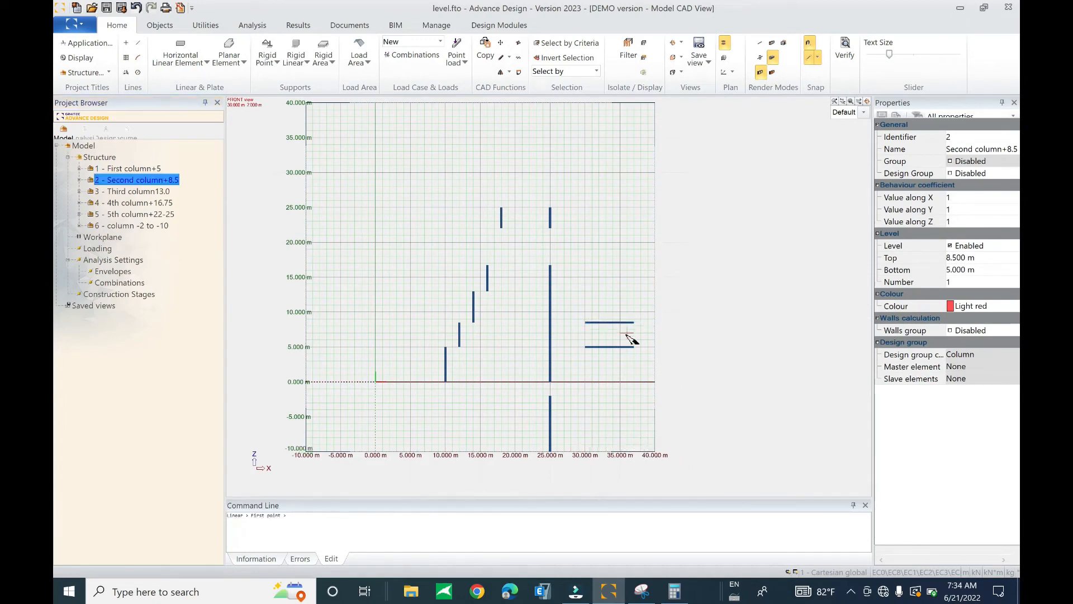
{"action": "left_click", "coordinate": [120, 193]}
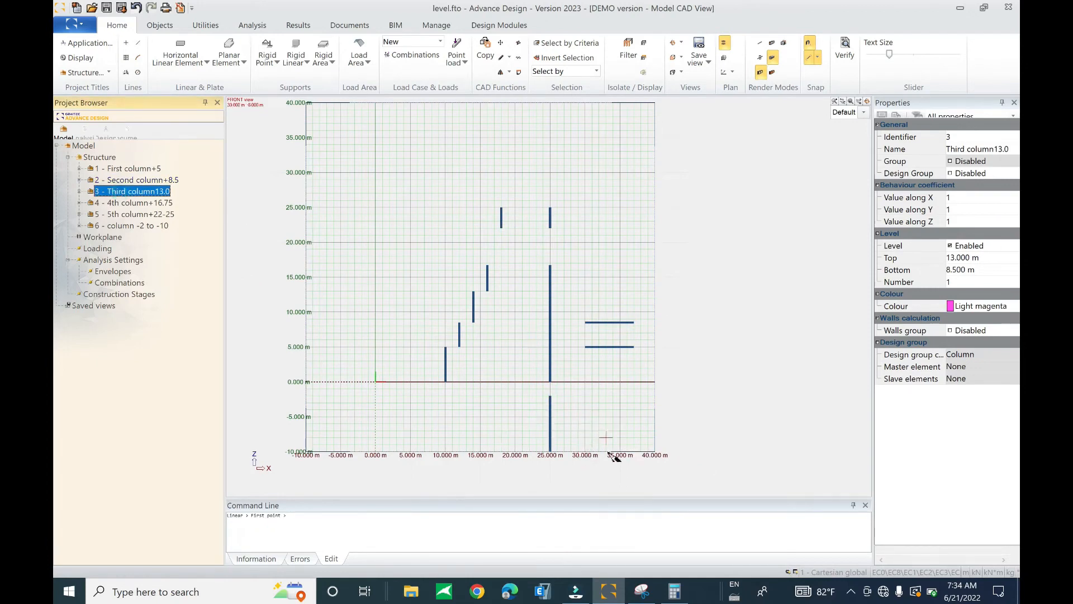
{"action": "left_click", "coordinate": [584, 418]}
{"action": "left_click", "coordinate": [622, 419]}
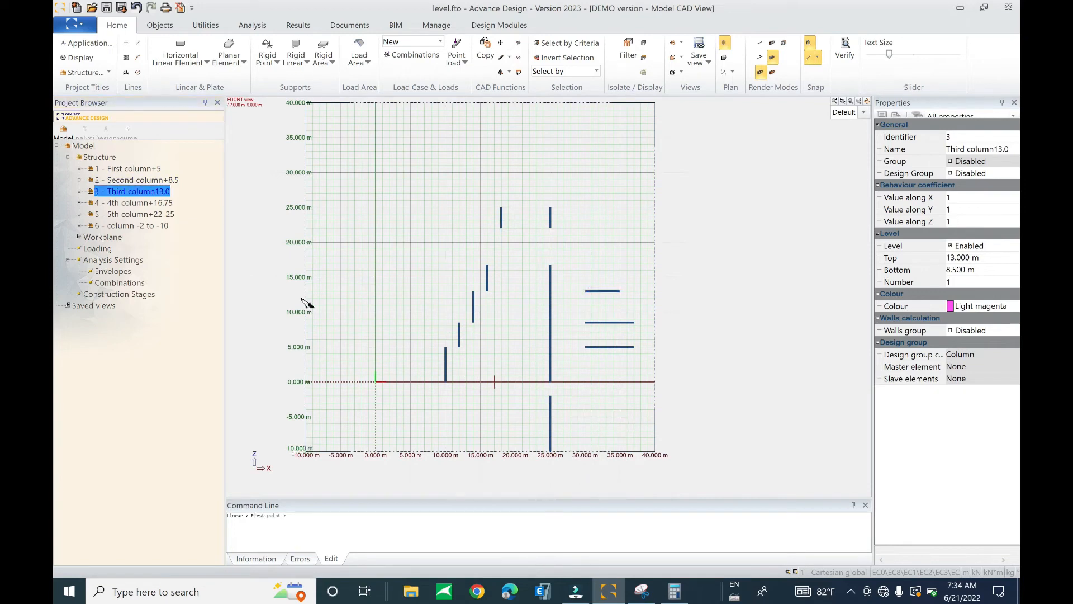
Place a horizontal linear element from X 30 m to X 35 m in the 4th column+16.75 system
{"action": "left_click", "coordinate": [144, 204]}
{"action": "left_click", "coordinate": [587, 403]}
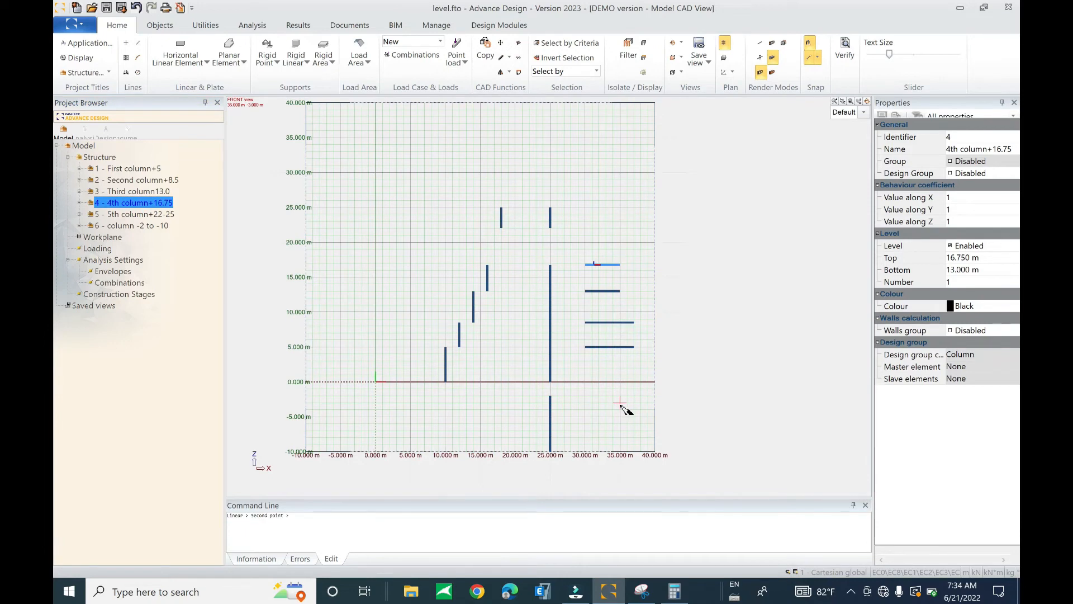
{"action": "left_click", "coordinate": [620, 404]}
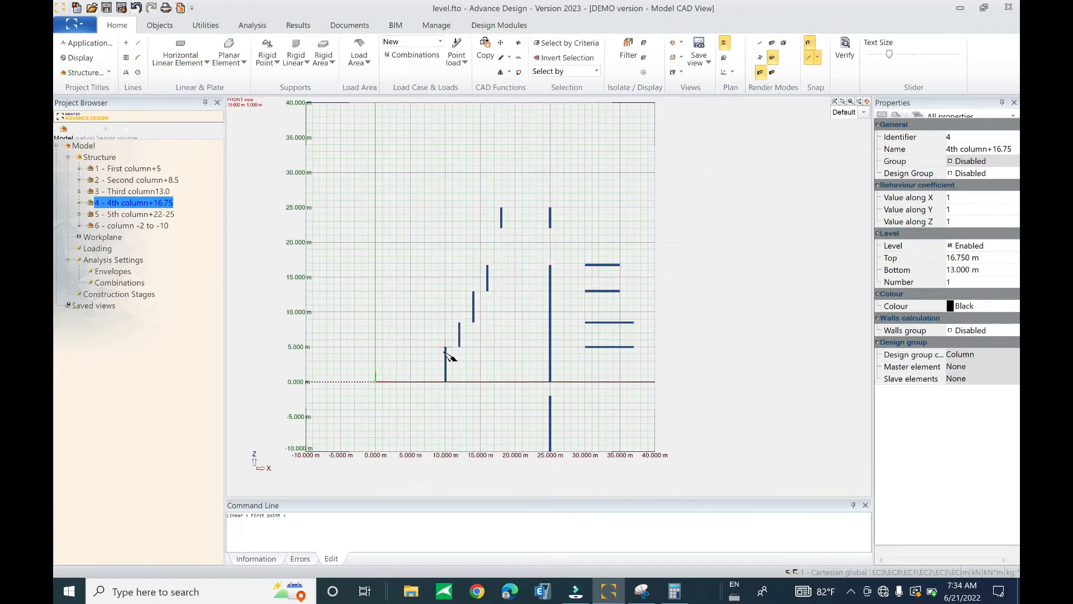
Place a horizontal linear element from X 30 m to X 36 m in the 5th column+22-25 system and end the command
{"action": "left_click", "coordinate": [147, 214]}
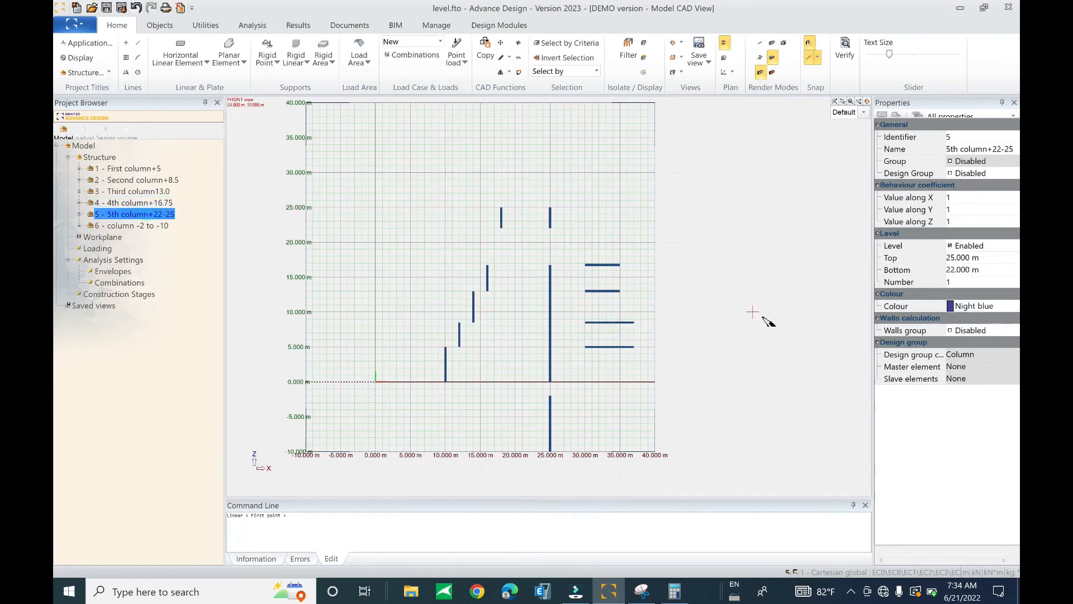
{"action": "left_click", "coordinate": [593, 408]}
{"action": "left_click", "coordinate": [627, 412]}
{"action": "key", "text": "Escape"}
{"action": "scroll", "coordinate": [613, 350], "scroll_direction": "up", "scroll_amount": 5}
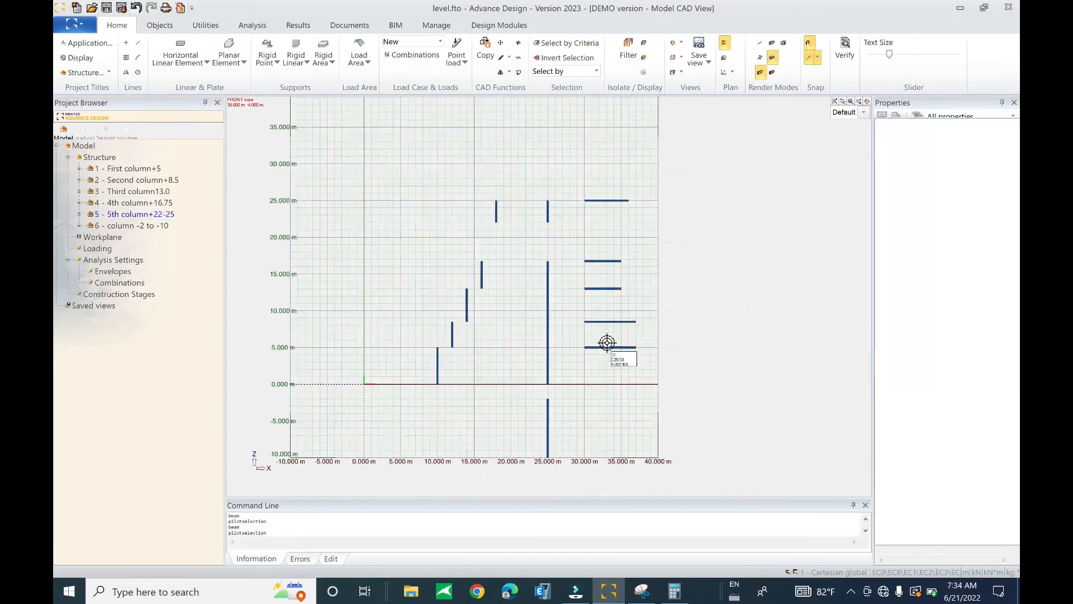
{"action": "scroll", "coordinate": [576, 361], "scroll_direction": "down", "scroll_amount": 2}
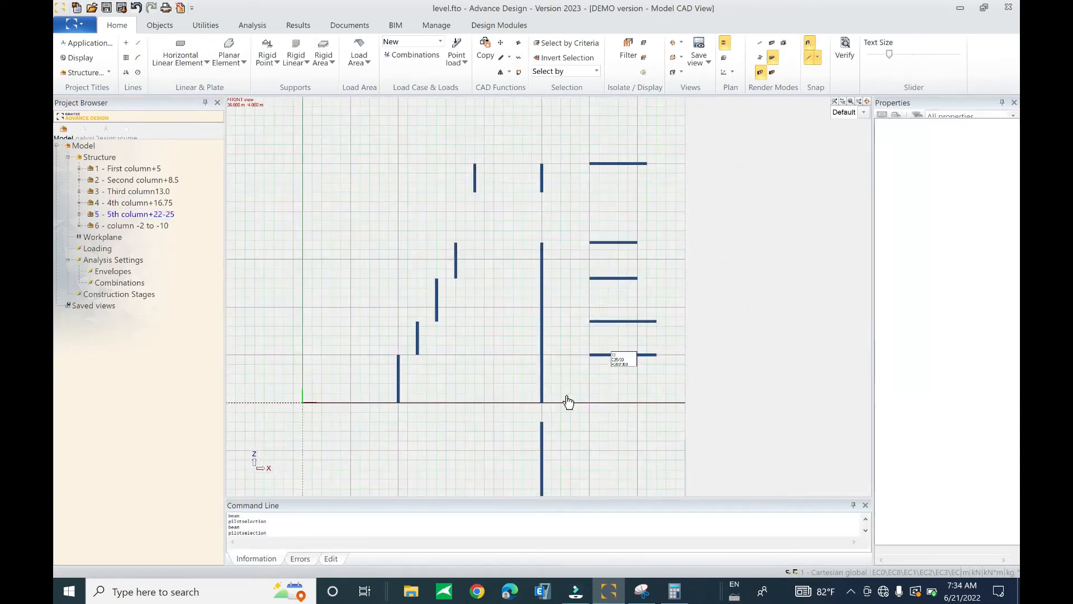
{"action": "scroll", "coordinate": [532, 335], "scroll_direction": "up", "scroll_amount": 1}
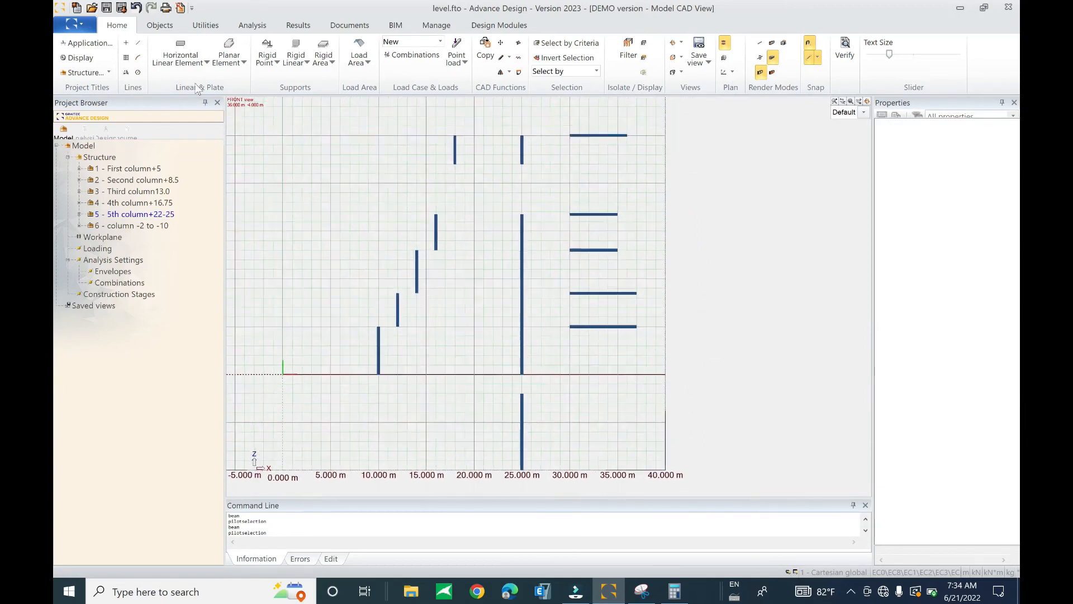
Examine the available linear element types and the top and bottom level properties of the First column+5 and Second column+8.5 systems
{"action": "left_click", "coordinate": [184, 60]}
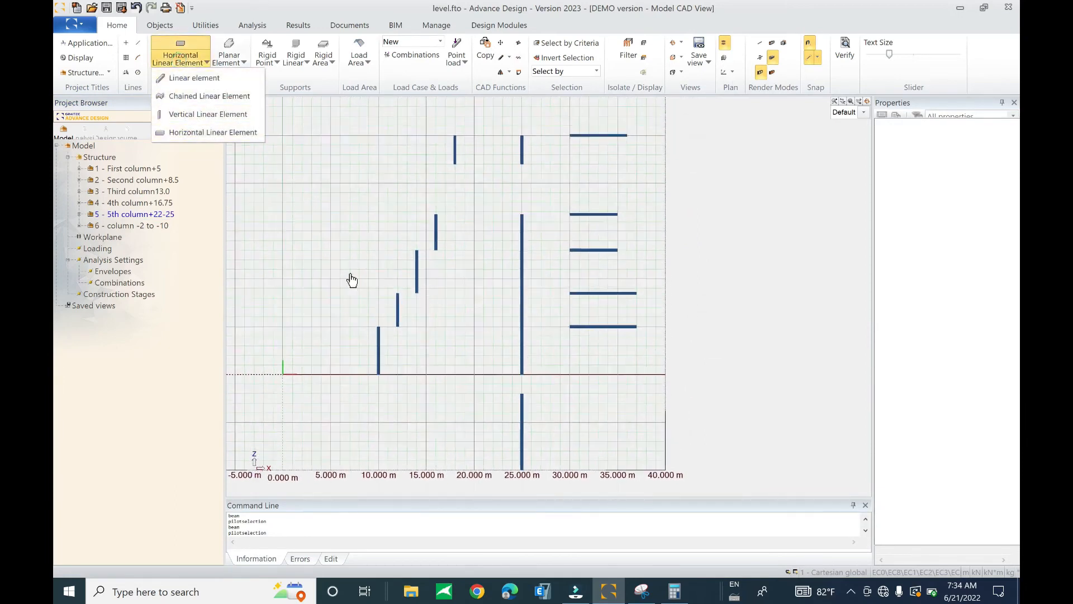
{"action": "left_click", "coordinate": [454, 340]}
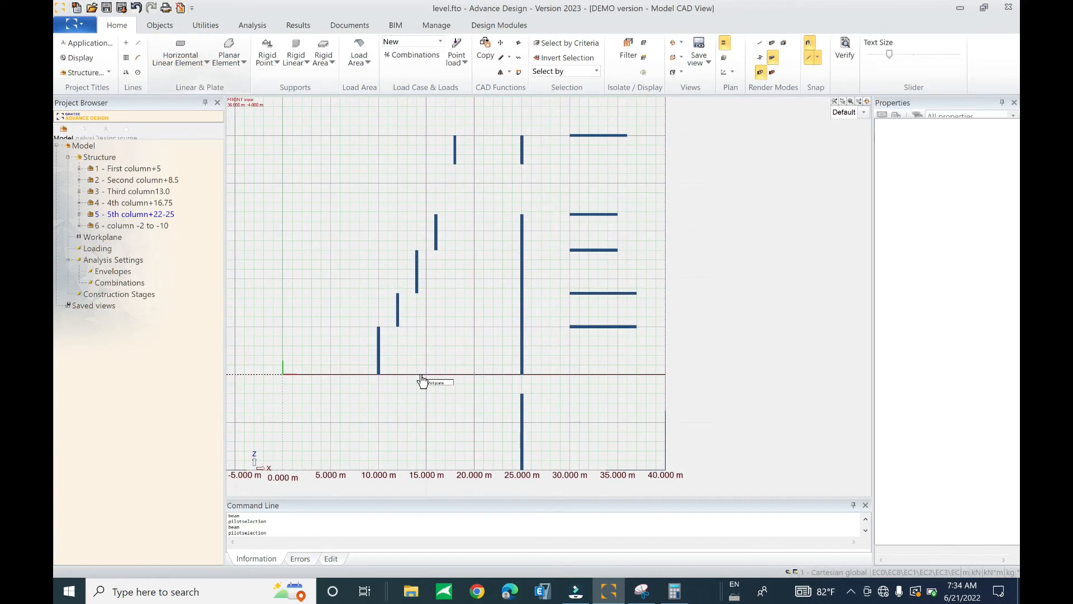
{"action": "middle_click_drag", "start_coordinate": [444, 358], "coordinate": [449, 363]}
{"action": "scroll", "coordinate": [468, 353], "scroll_direction": "down", "scroll_amount": 1}
{"action": "scroll", "coordinate": [469, 353], "scroll_direction": "down", "scroll_amount": 1}
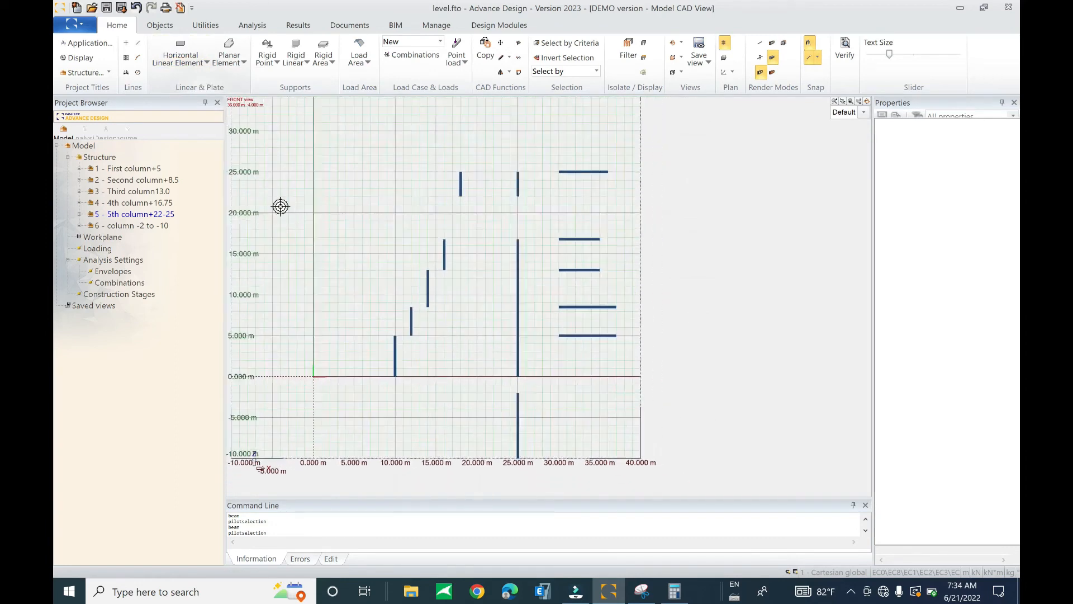
{"action": "left_click", "coordinate": [126, 168]}
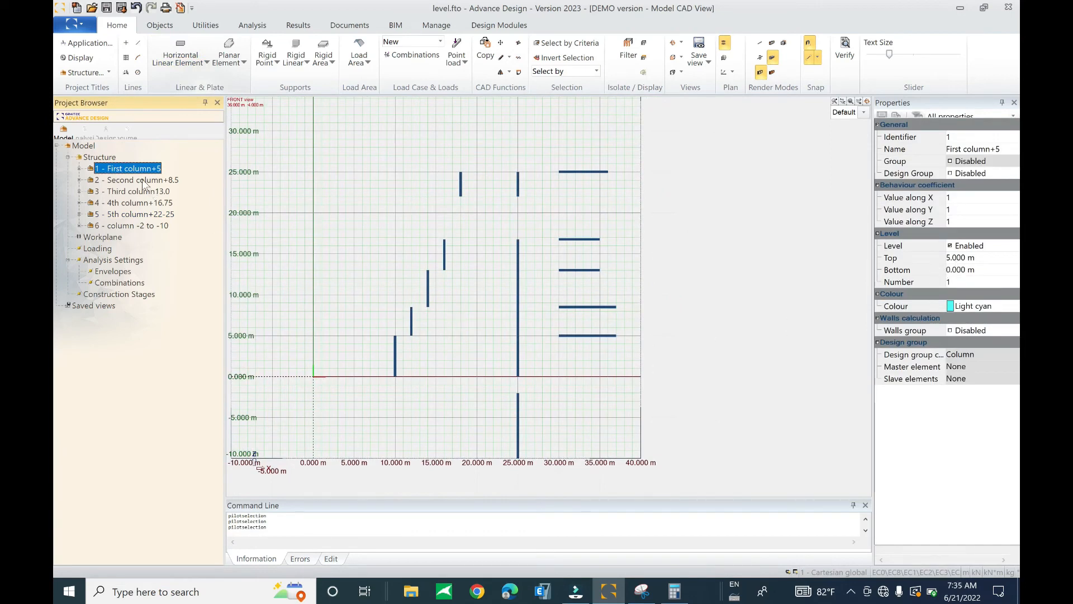
{"action": "left_click", "coordinate": [203, 63]}
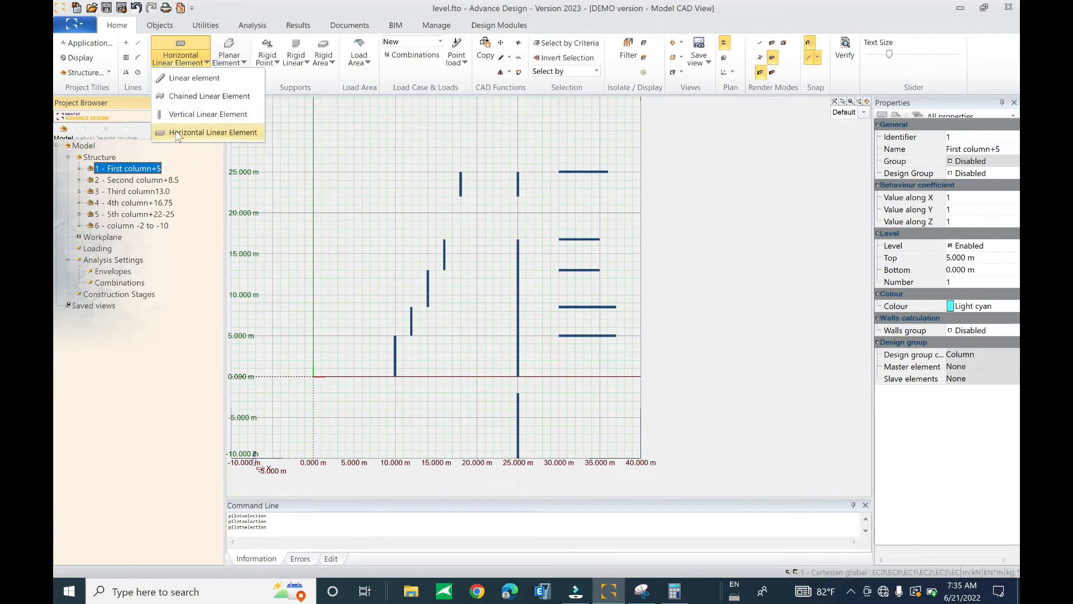
{"action": "left_click", "coordinate": [143, 180]}
{"action": "left_click", "coordinate": [139, 169]}
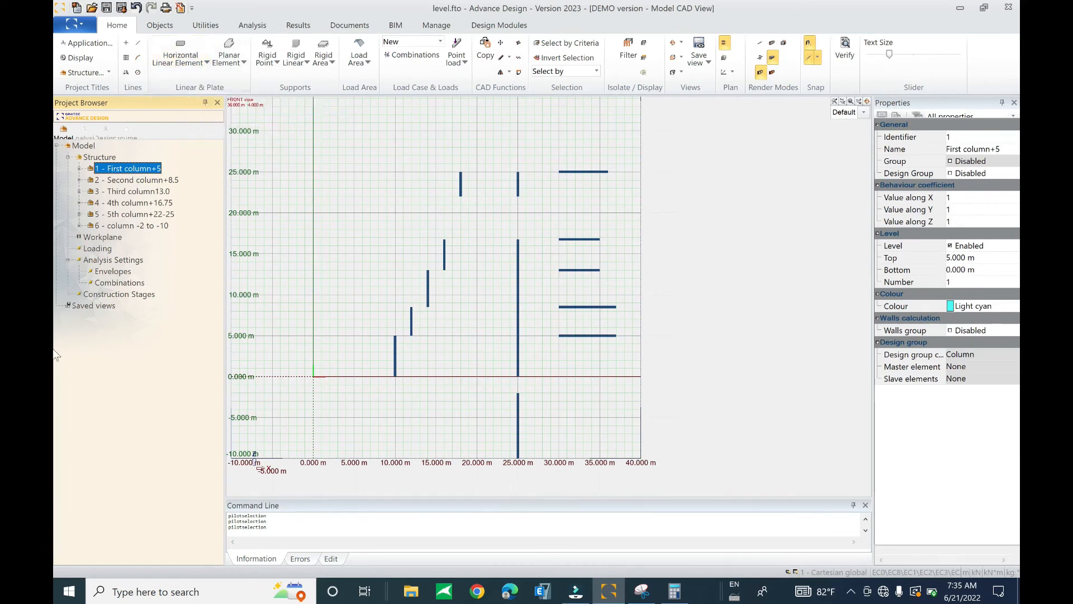
{"action": "left_click", "coordinate": [972, 258]}
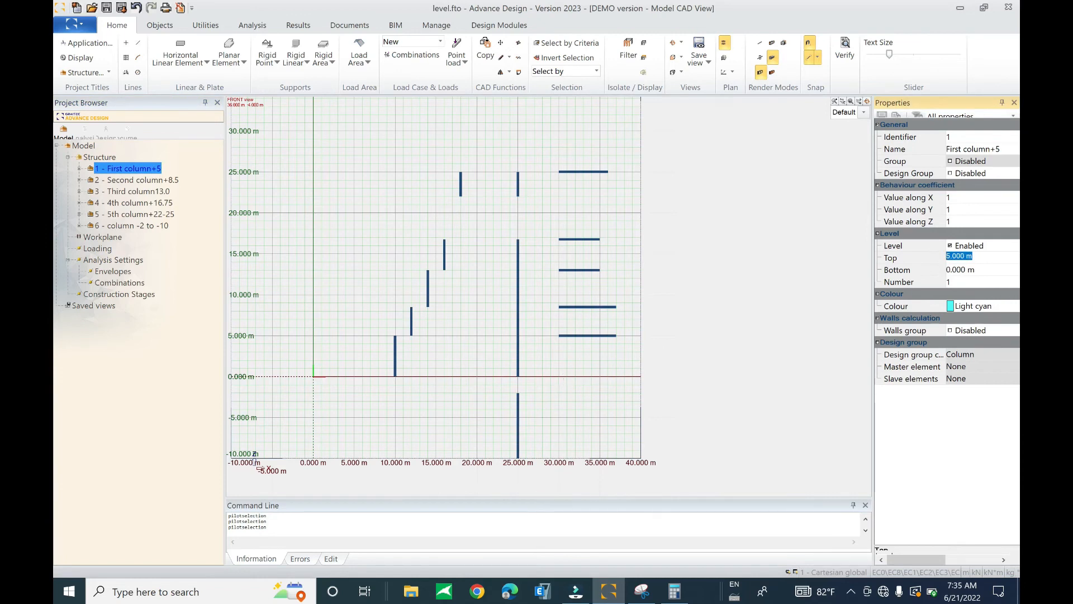
{"action": "left_click", "coordinate": [140, 183]}
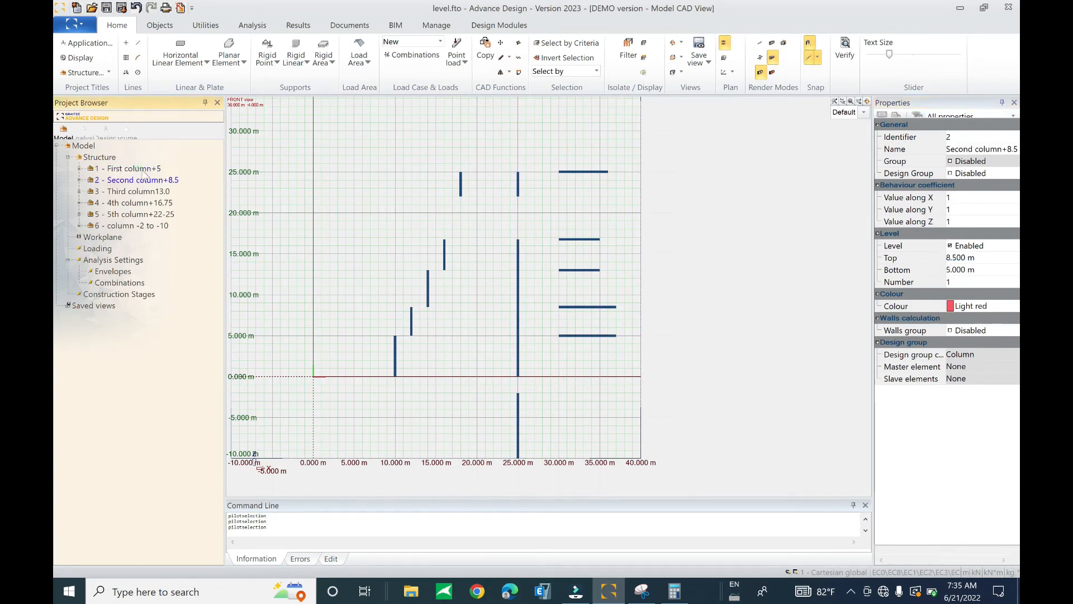
Compare the level elevations of the Second column+8.5, Third column13.0, 4th column+16.75 and 5th column+22-25 systems with the elements placed in the front view
{"action": "middle_click_drag", "start_coordinate": [591, 394], "coordinate": [594, 363]}
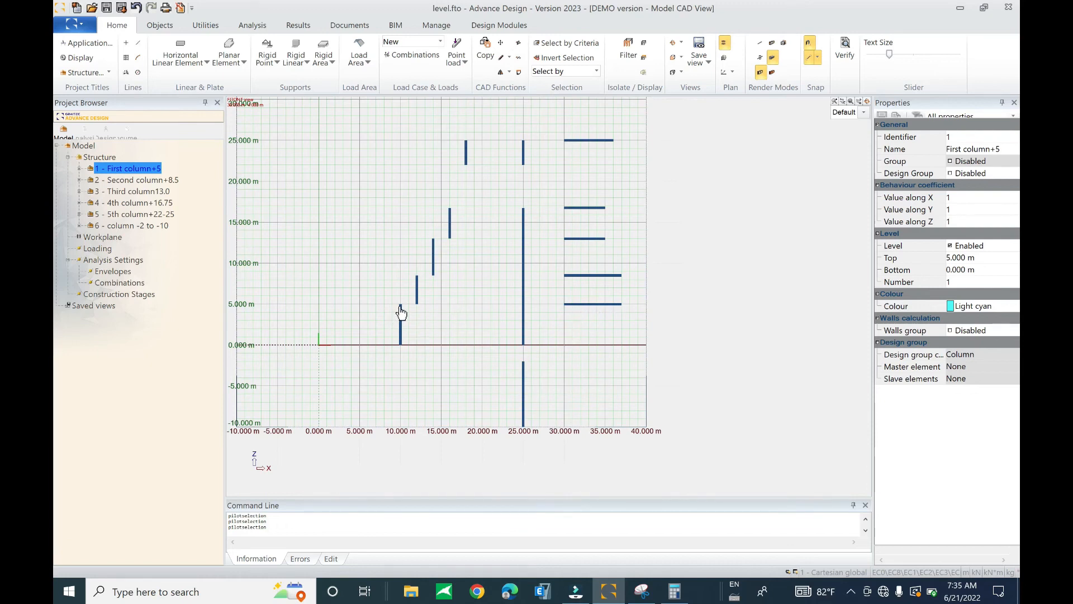
{"action": "left_click", "coordinate": [168, 180]}
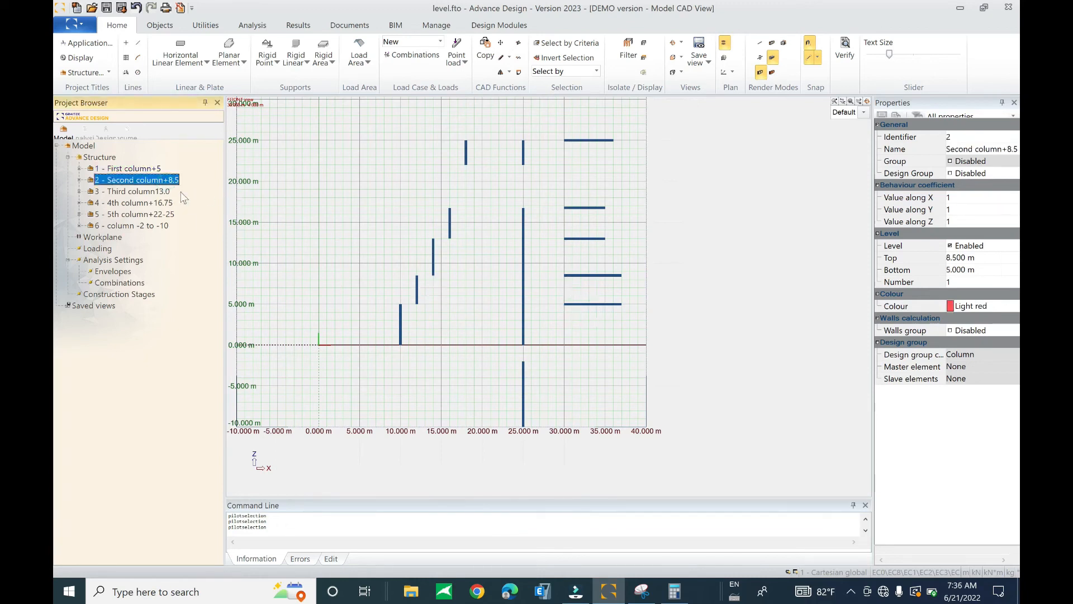
{"action": "left_click", "coordinate": [166, 192]}
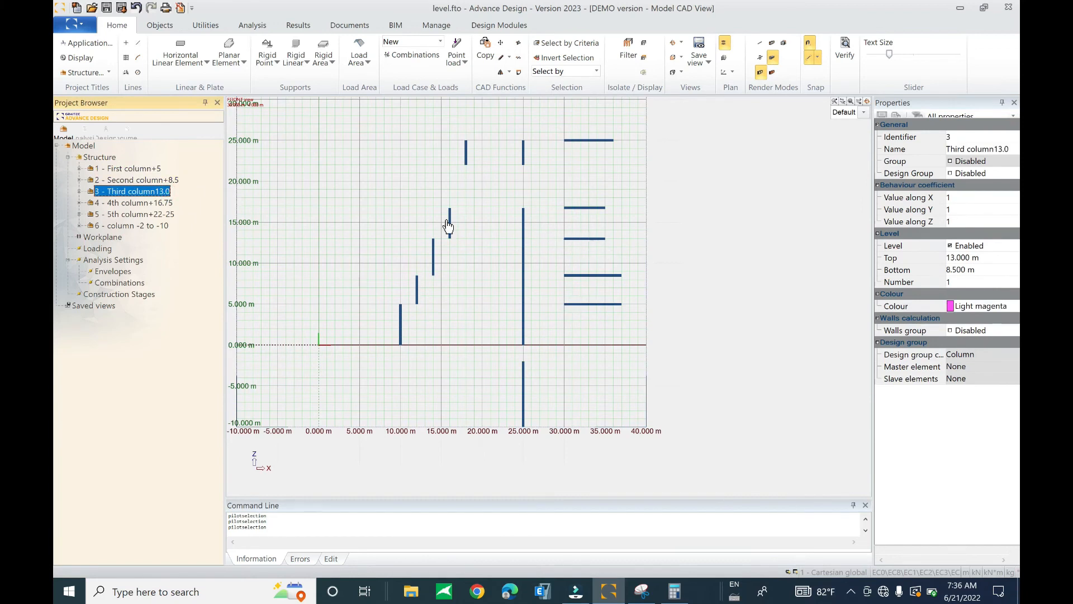
{"action": "left_click", "coordinate": [166, 203]}
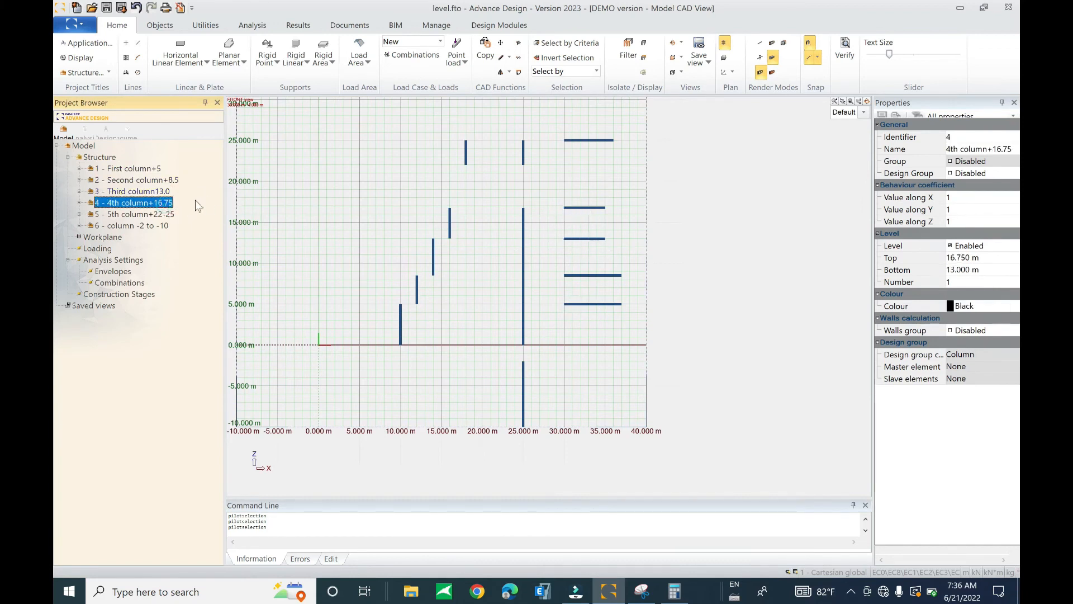
{"action": "left_click", "coordinate": [168, 215]}
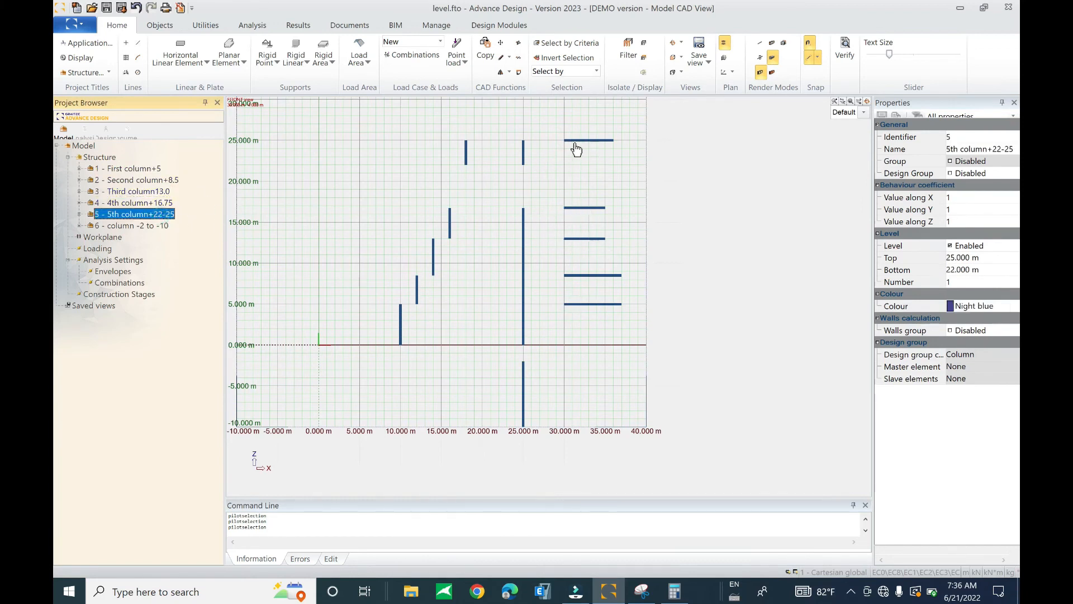
{"action": "scroll", "coordinate": [678, 313], "scroll_direction": "down", "scroll_amount": 3}
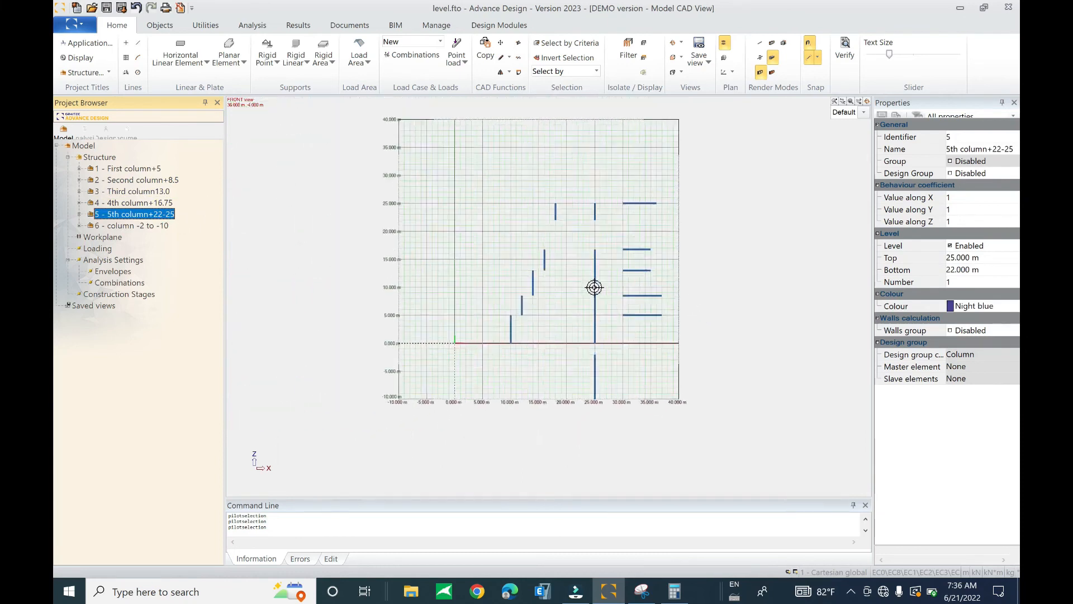
{"action": "scroll", "coordinate": [615, 299], "scroll_direction": "up", "scroll_amount": 3}
{"action": "scroll", "coordinate": [542, 307], "scroll_direction": "down", "scroll_amount": 3}
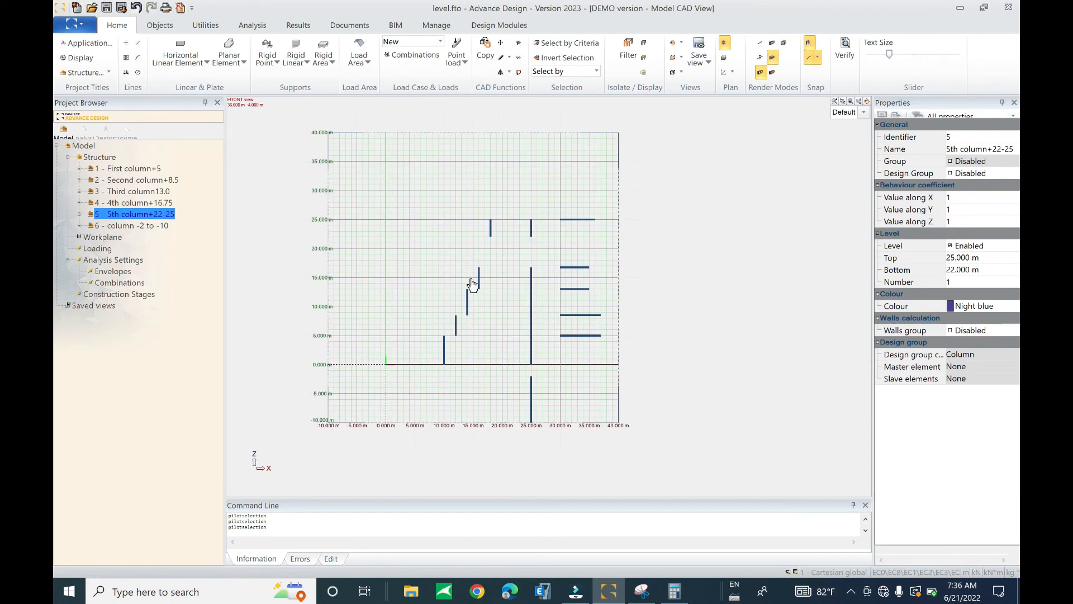
Review the level properties of all six systems, from First column+5 to column -2 to -10
{"action": "left_click", "coordinate": [132, 170]}
{"action": "left_click", "coordinate": [134, 180]}
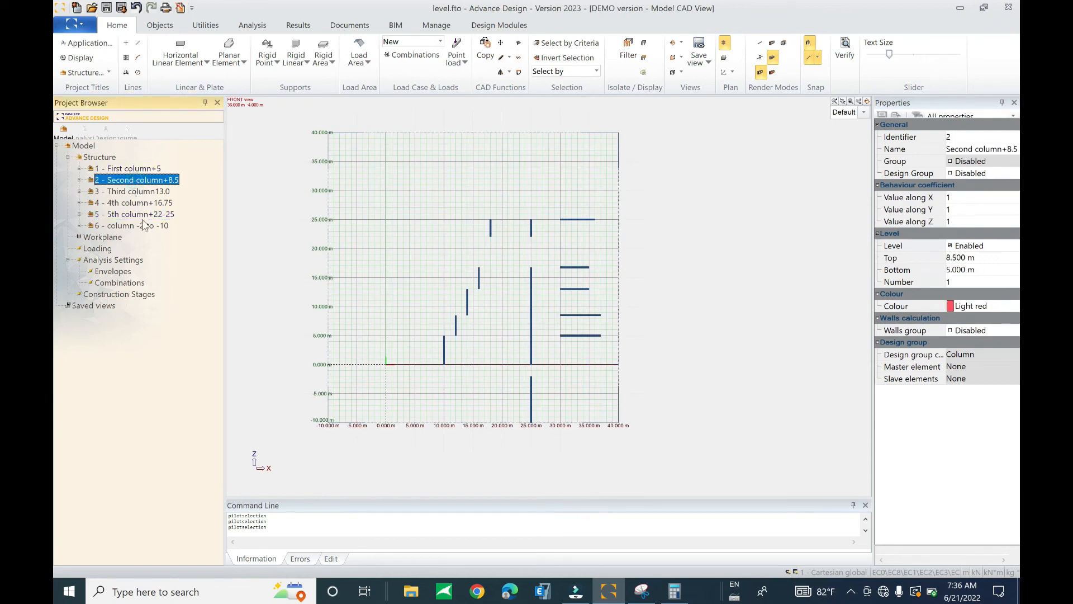
{"action": "left_click", "coordinate": [145, 225]}
{"action": "left_click", "coordinate": [148, 213]}
{"action": "left_click", "coordinate": [150, 203]}
{"action": "left_click", "coordinate": [151, 192]}
{"action": "left_click", "coordinate": [150, 181]}
{"action": "left_click", "coordinate": [151, 170]}
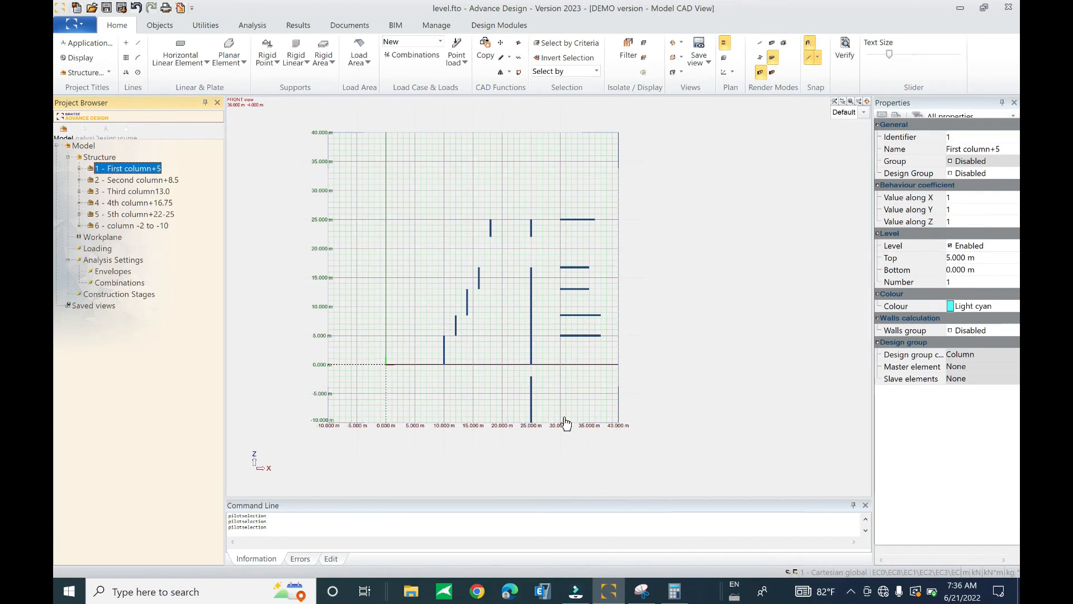
Recheck the level elevations of the First column+5, Second column+8.5, 5th column+22-25 and column -2 to -10 systems
{"action": "left_click", "coordinate": [130, 179]}
{"action": "left_click", "coordinate": [129, 168]}
{"action": "left_click", "coordinate": [130, 179]}
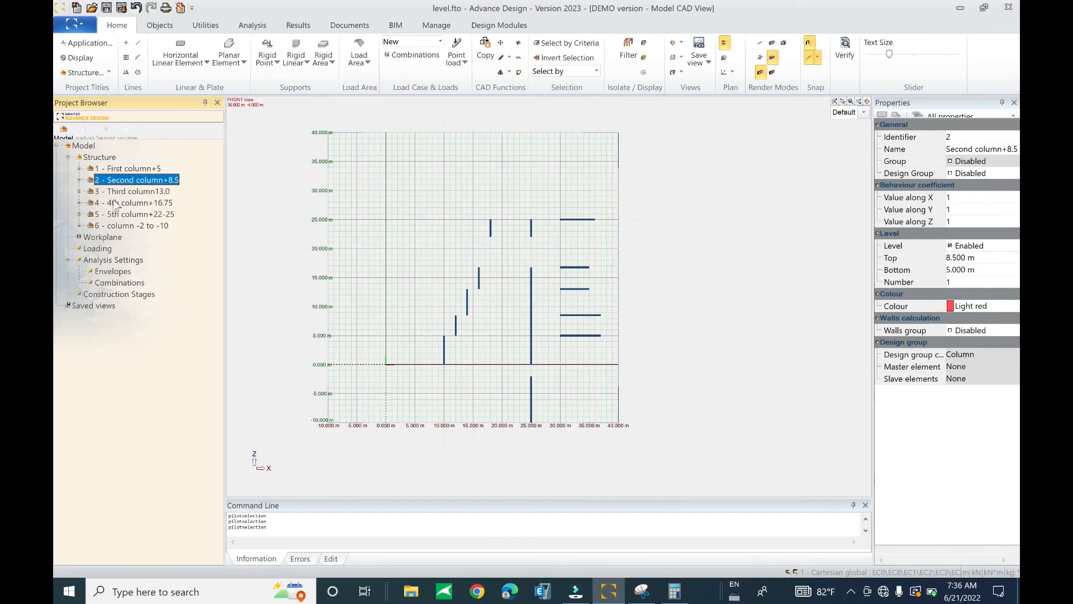
{"action": "left_click", "coordinate": [135, 214]}
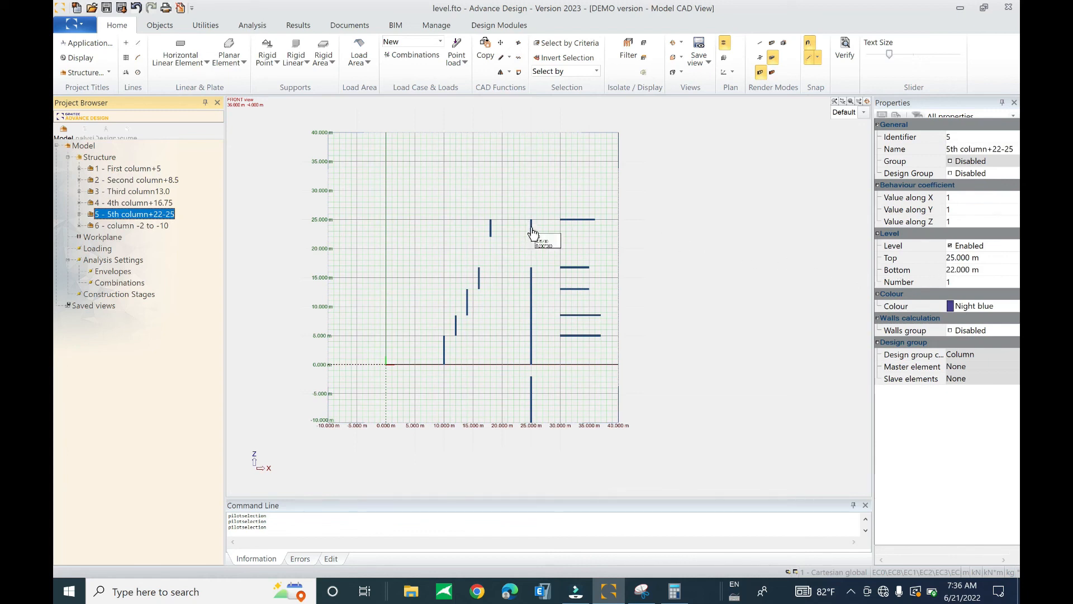
{"action": "left_click", "coordinate": [143, 224]}
{"action": "left_click", "coordinate": [145, 214]}
{"action": "left_click", "coordinate": [985, 260]}
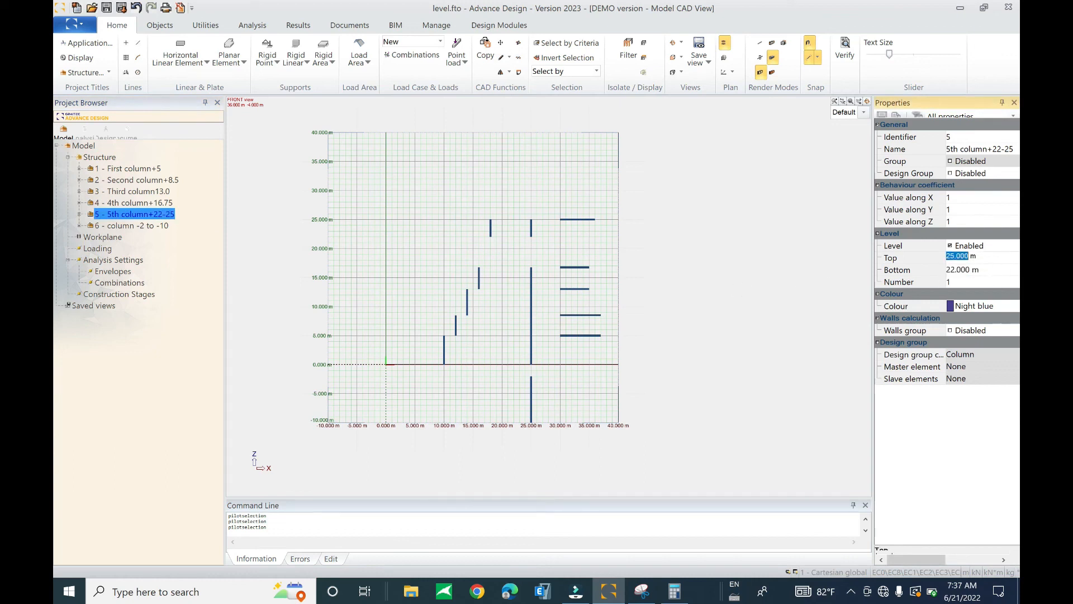
{"action": "scroll", "coordinate": [594, 369], "scroll_direction": "up", "scroll_amount": 2}
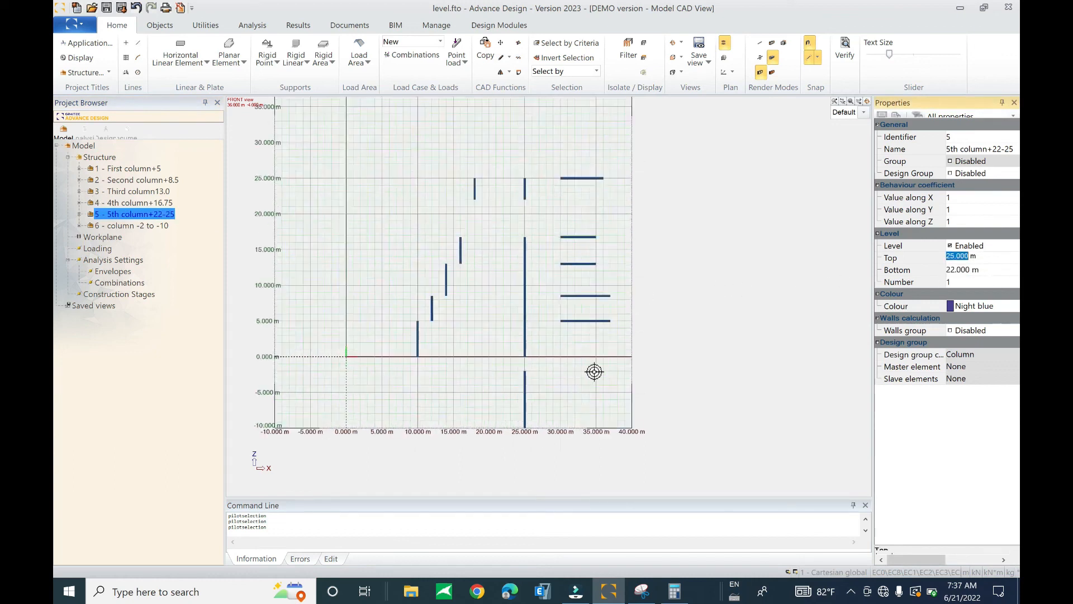
{"action": "scroll", "coordinate": [602, 344], "scroll_direction": "up", "scroll_amount": 1}
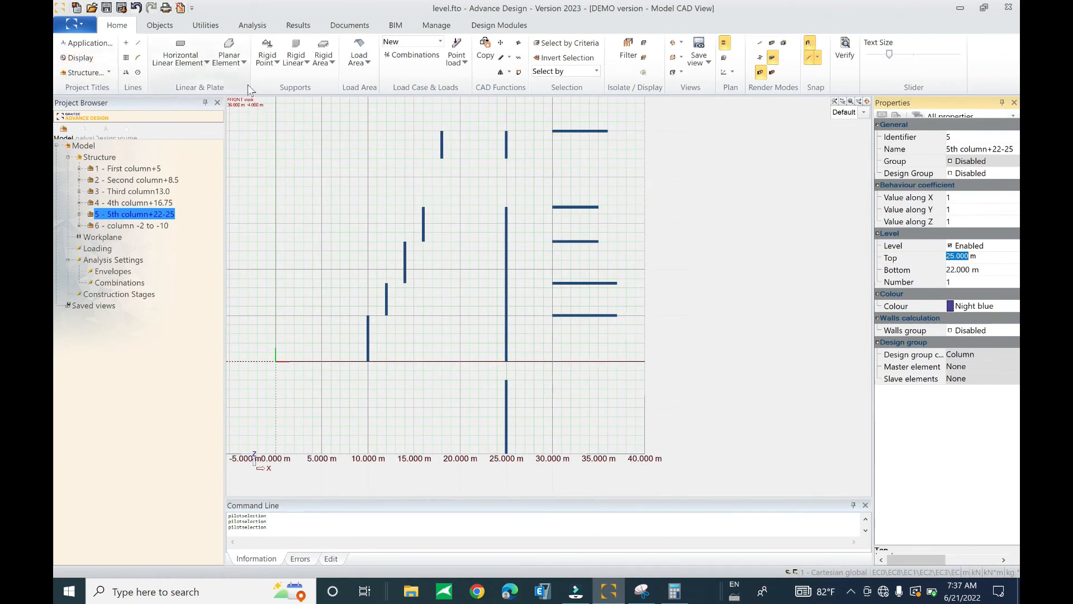
{"action": "scroll", "coordinate": [670, 352], "scroll_direction": "down", "scroll_amount": 4}
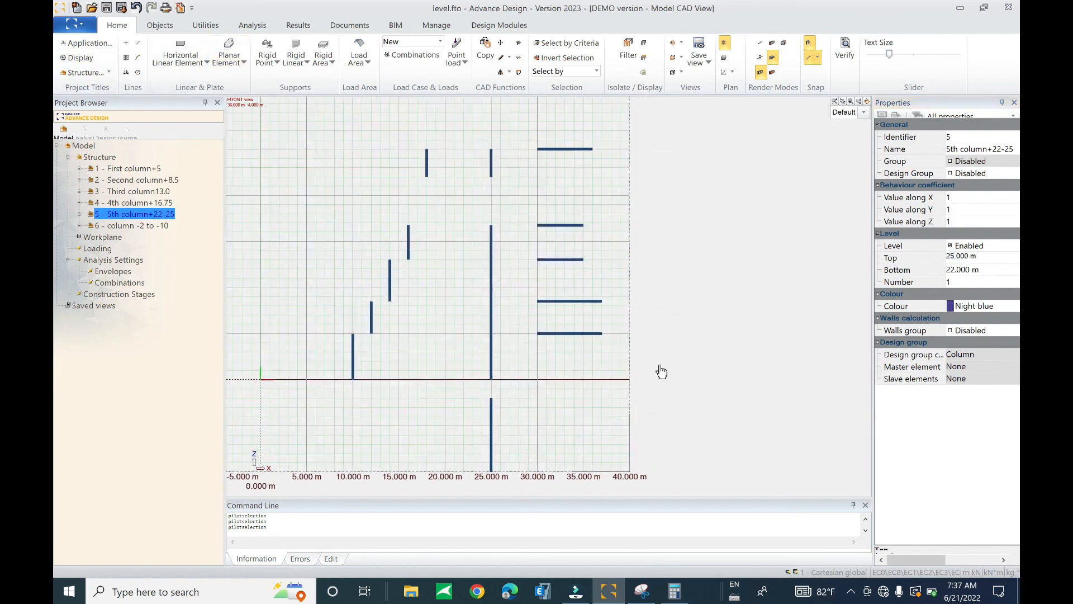
{"action": "scroll", "coordinate": [637, 352], "scroll_direction": "up", "scroll_amount": 4}
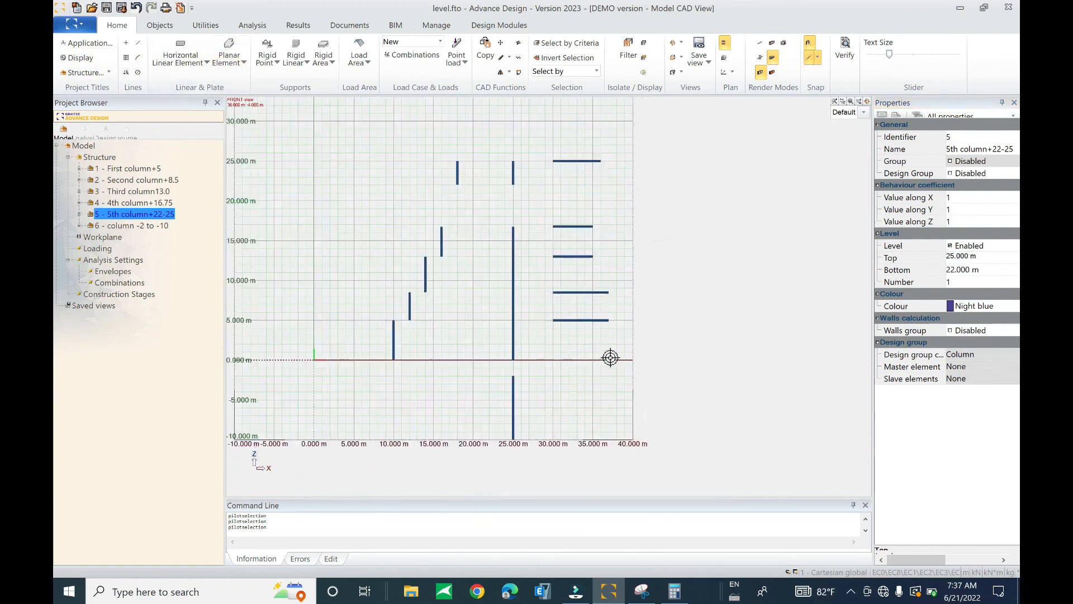
{"action": "scroll", "coordinate": [583, 367], "scroll_direction": "up", "scroll_amount": 3}
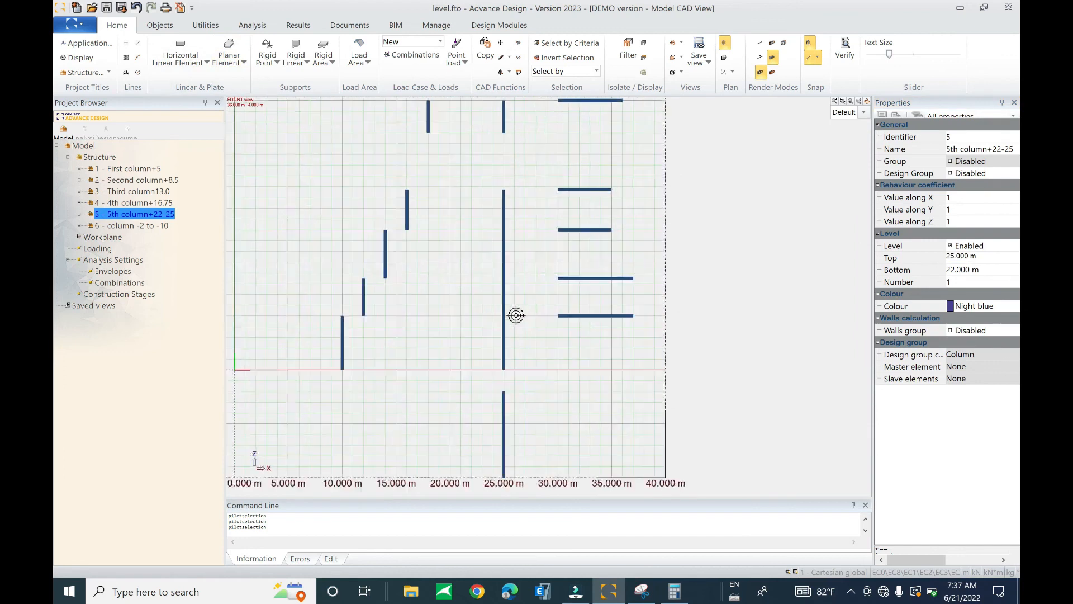
{"action": "scroll", "coordinate": [525, 317], "scroll_direction": "down", "scroll_amount": 2}
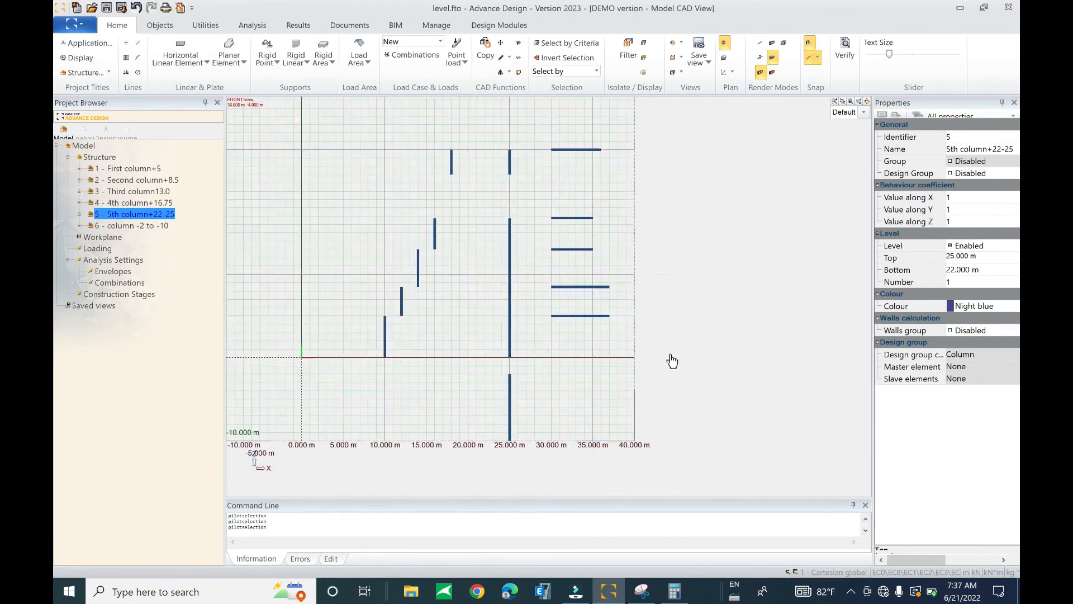
{"action": "scroll", "coordinate": [535, 357], "scroll_direction": "up", "scroll_amount": 2}
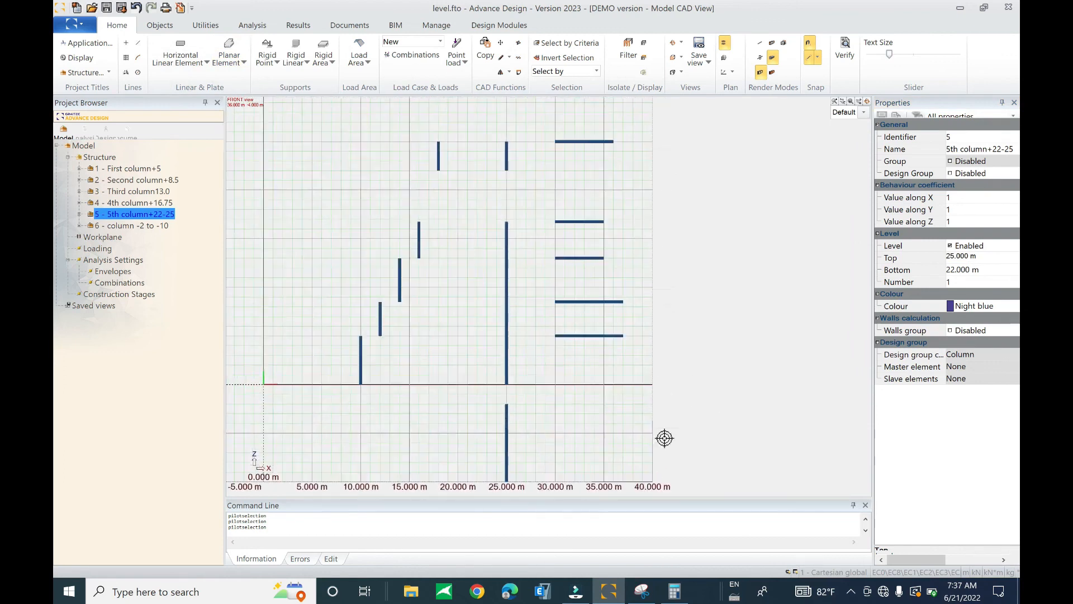
{"action": "scroll", "coordinate": [582, 330], "scroll_direction": "down", "scroll_amount": 3}
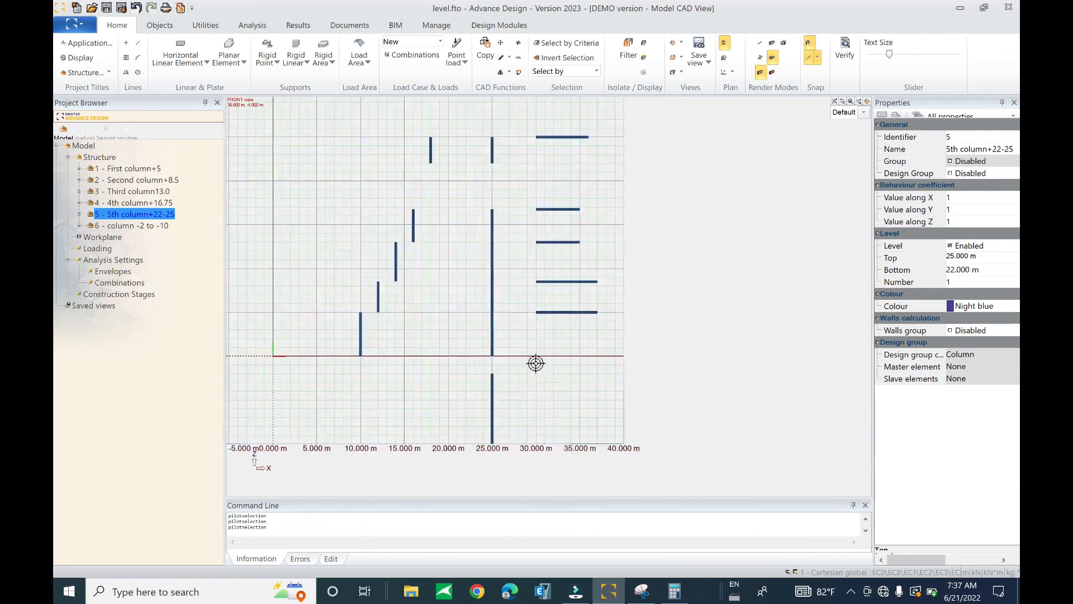
{"action": "left_click", "coordinate": [851, 591]}
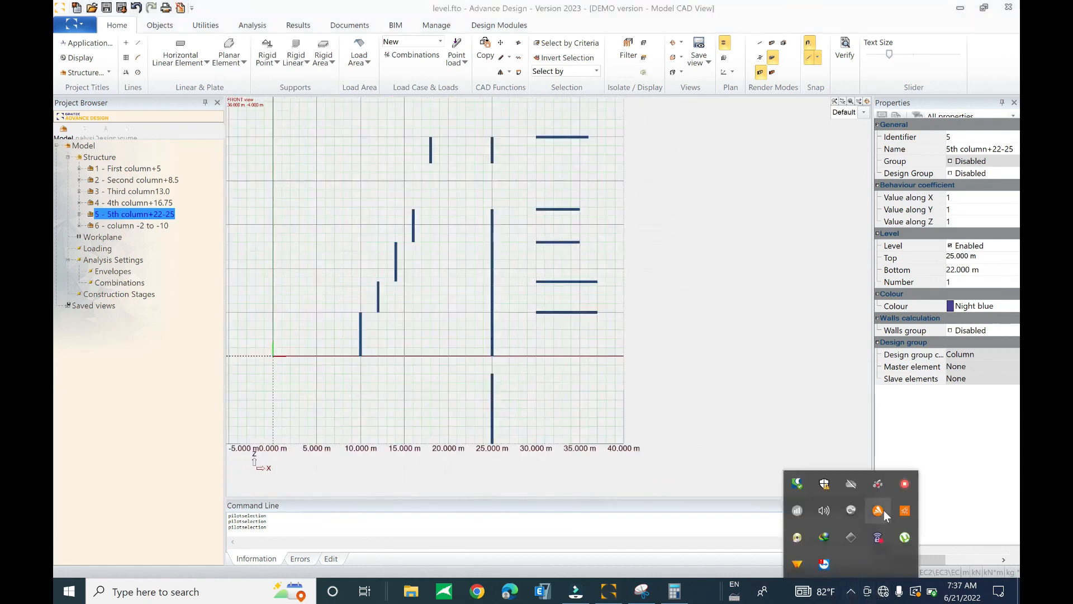